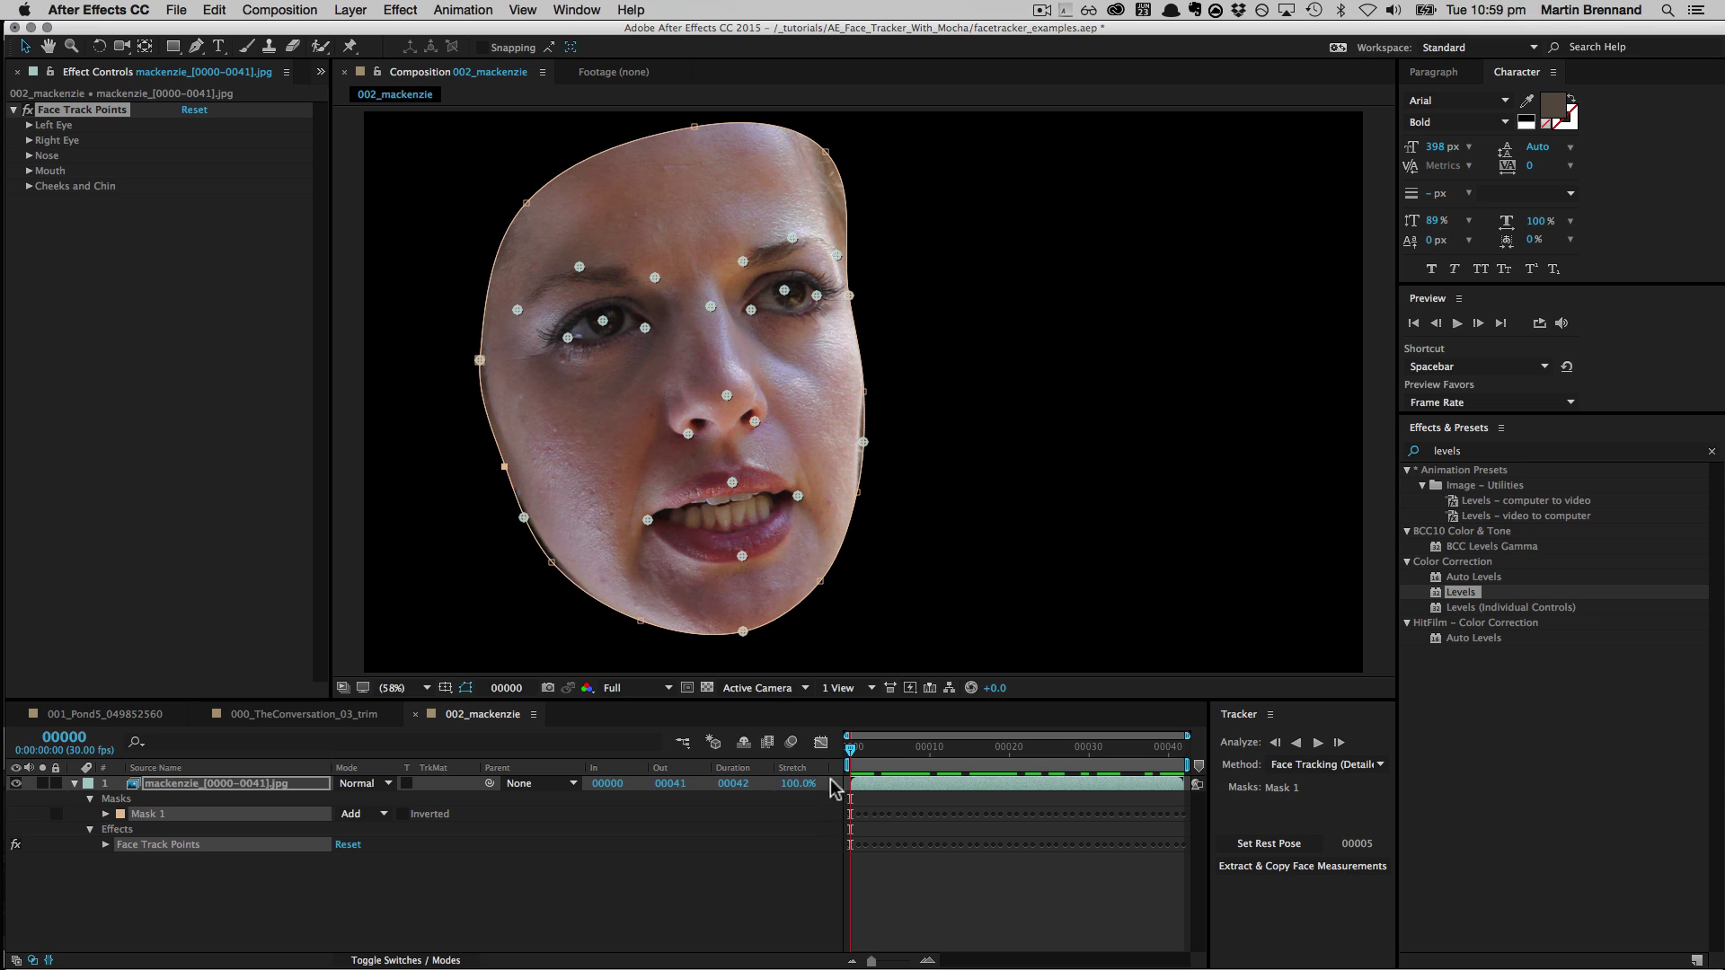
Review the 002_mackenzie face track, then switch to the 001_Pond5_049852560 composition.
mouse_move(855, 757)
mouse_down()
mouse_move(1190, 773)
mouse_move(840, 785)
mouse_move(1230, 775)
mouse_move(842, 783)
mouse_up()
click(999, 778)
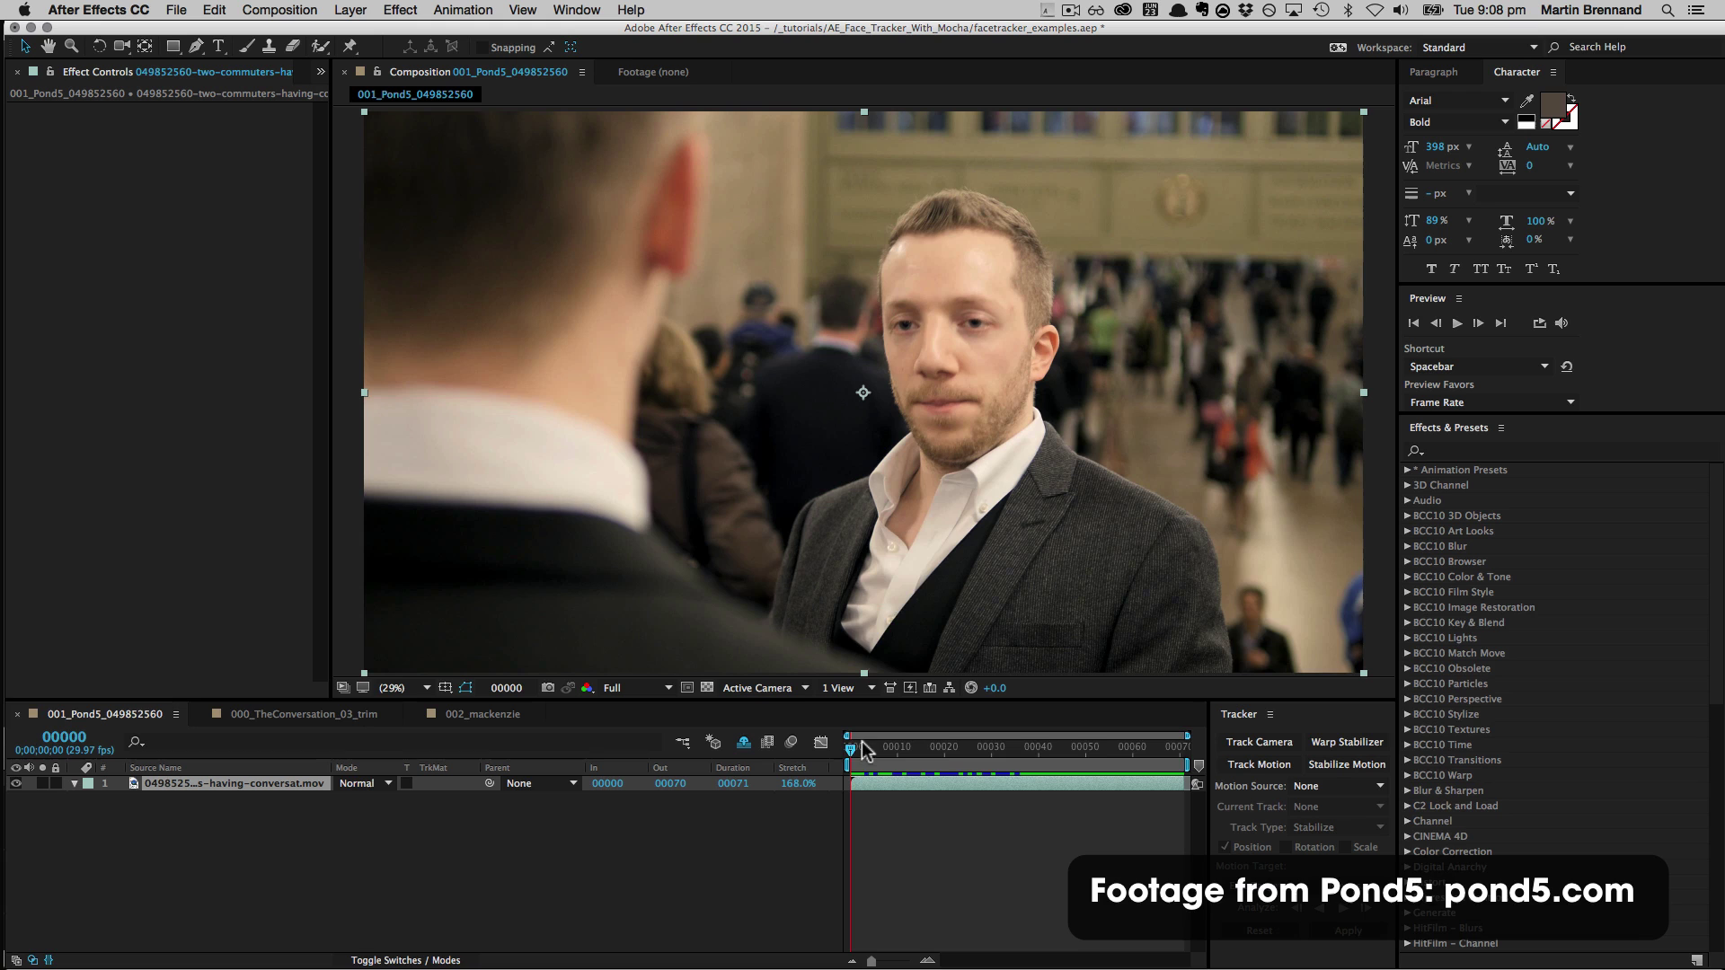
Draw closed Mask 1 around the man's forehead, temples, jaw and chin with the Pen tool.
drag(861, 757, 793, 755)
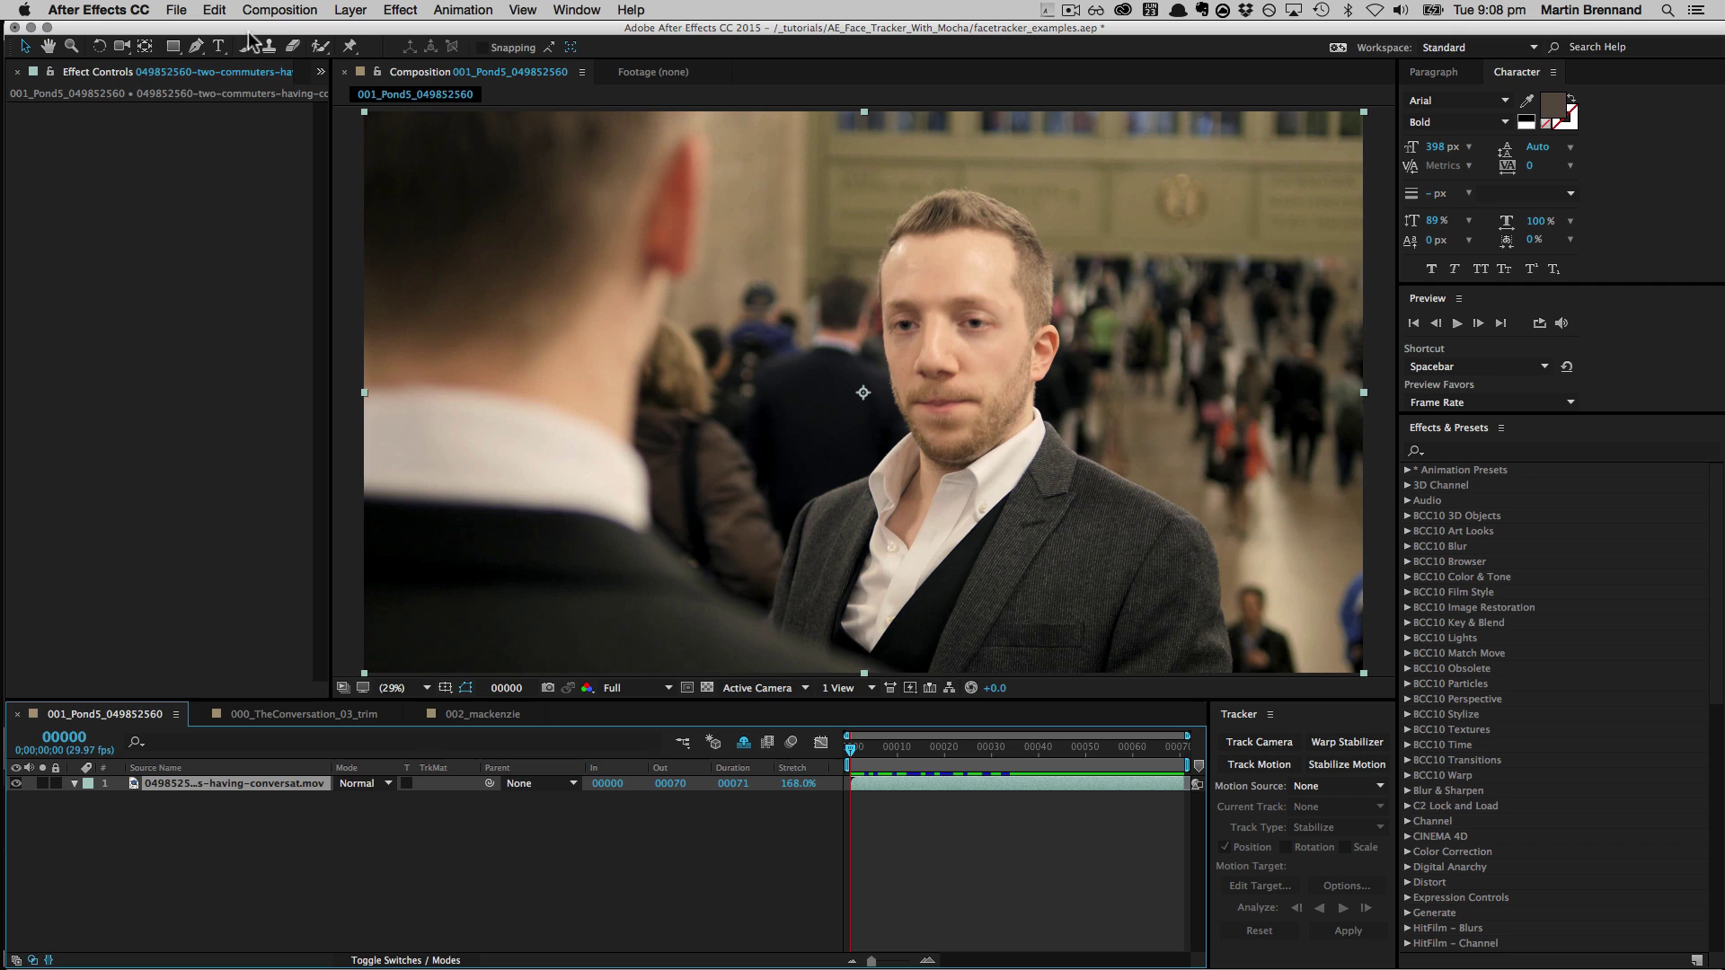
click(196, 46)
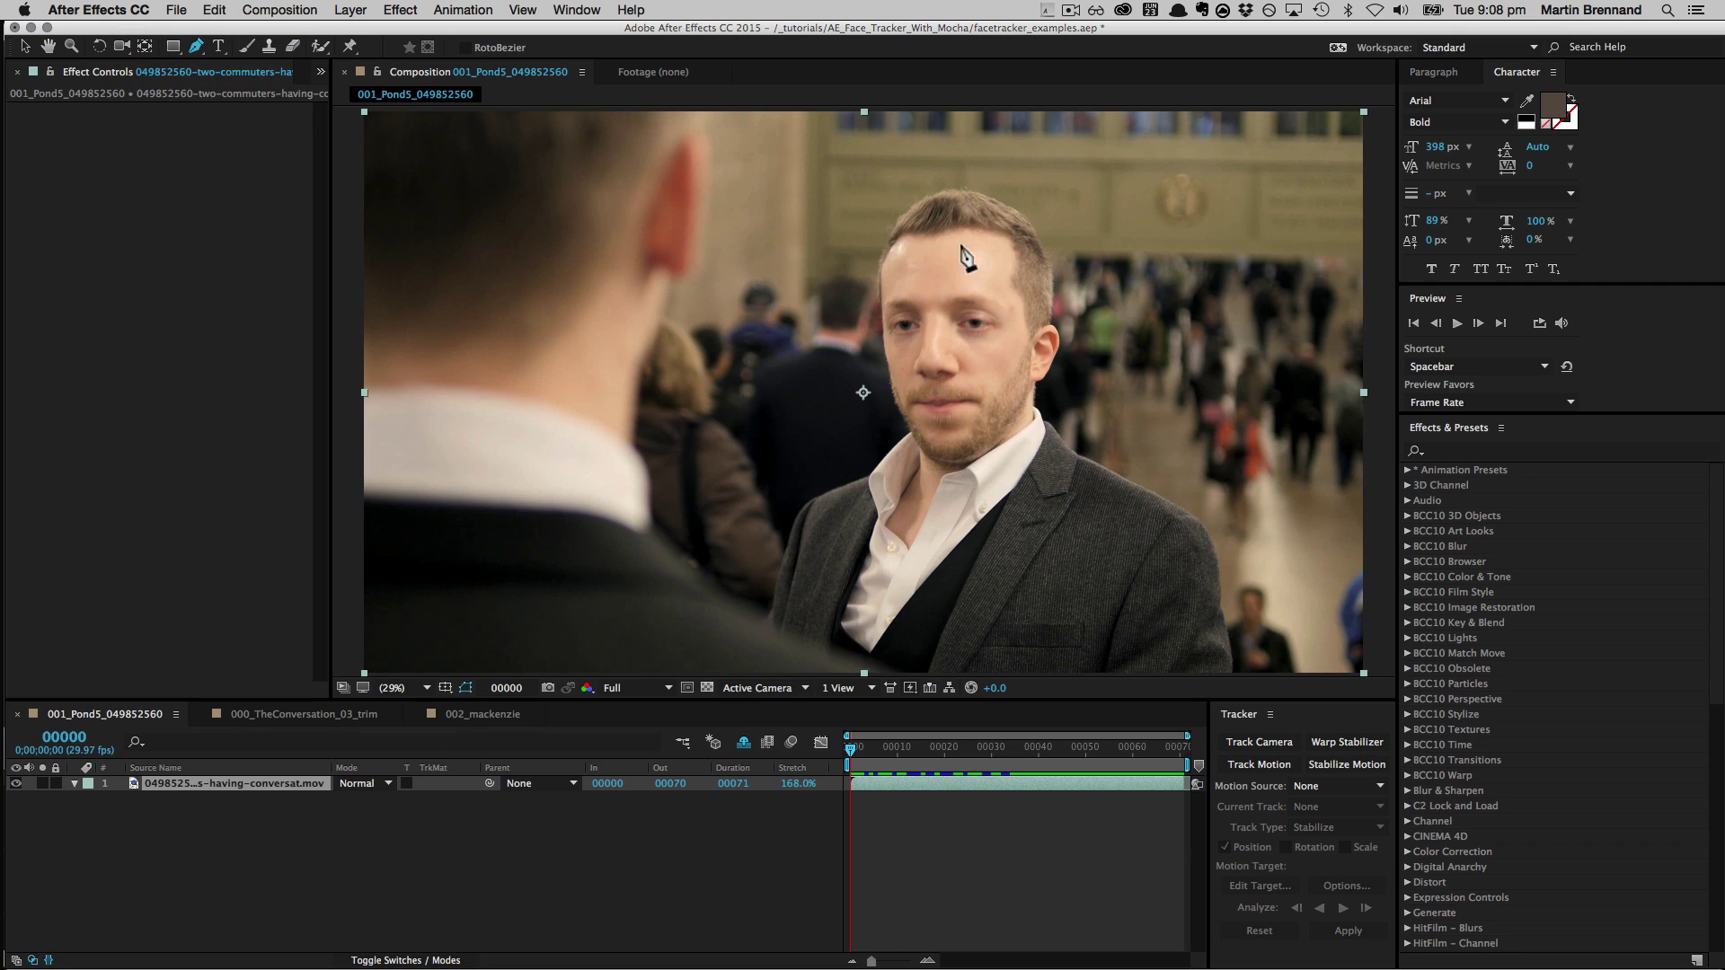
click(931, 236)
click(881, 293)
click(904, 421)
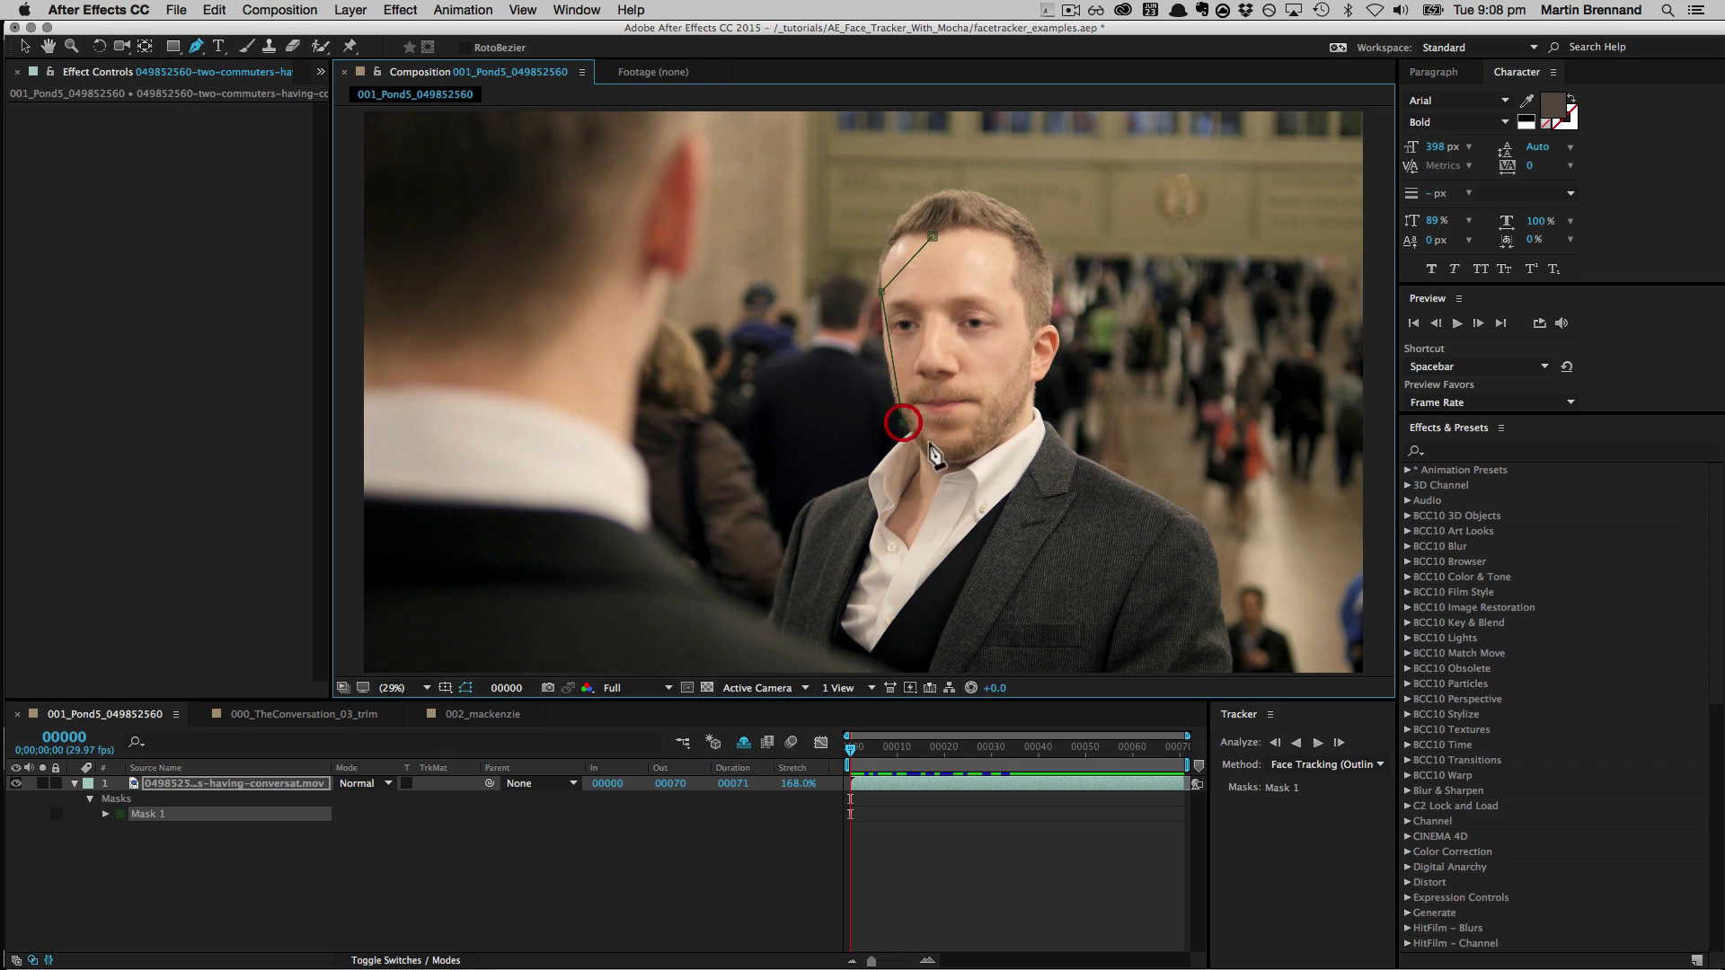
click(953, 459)
click(1013, 386)
click(1013, 290)
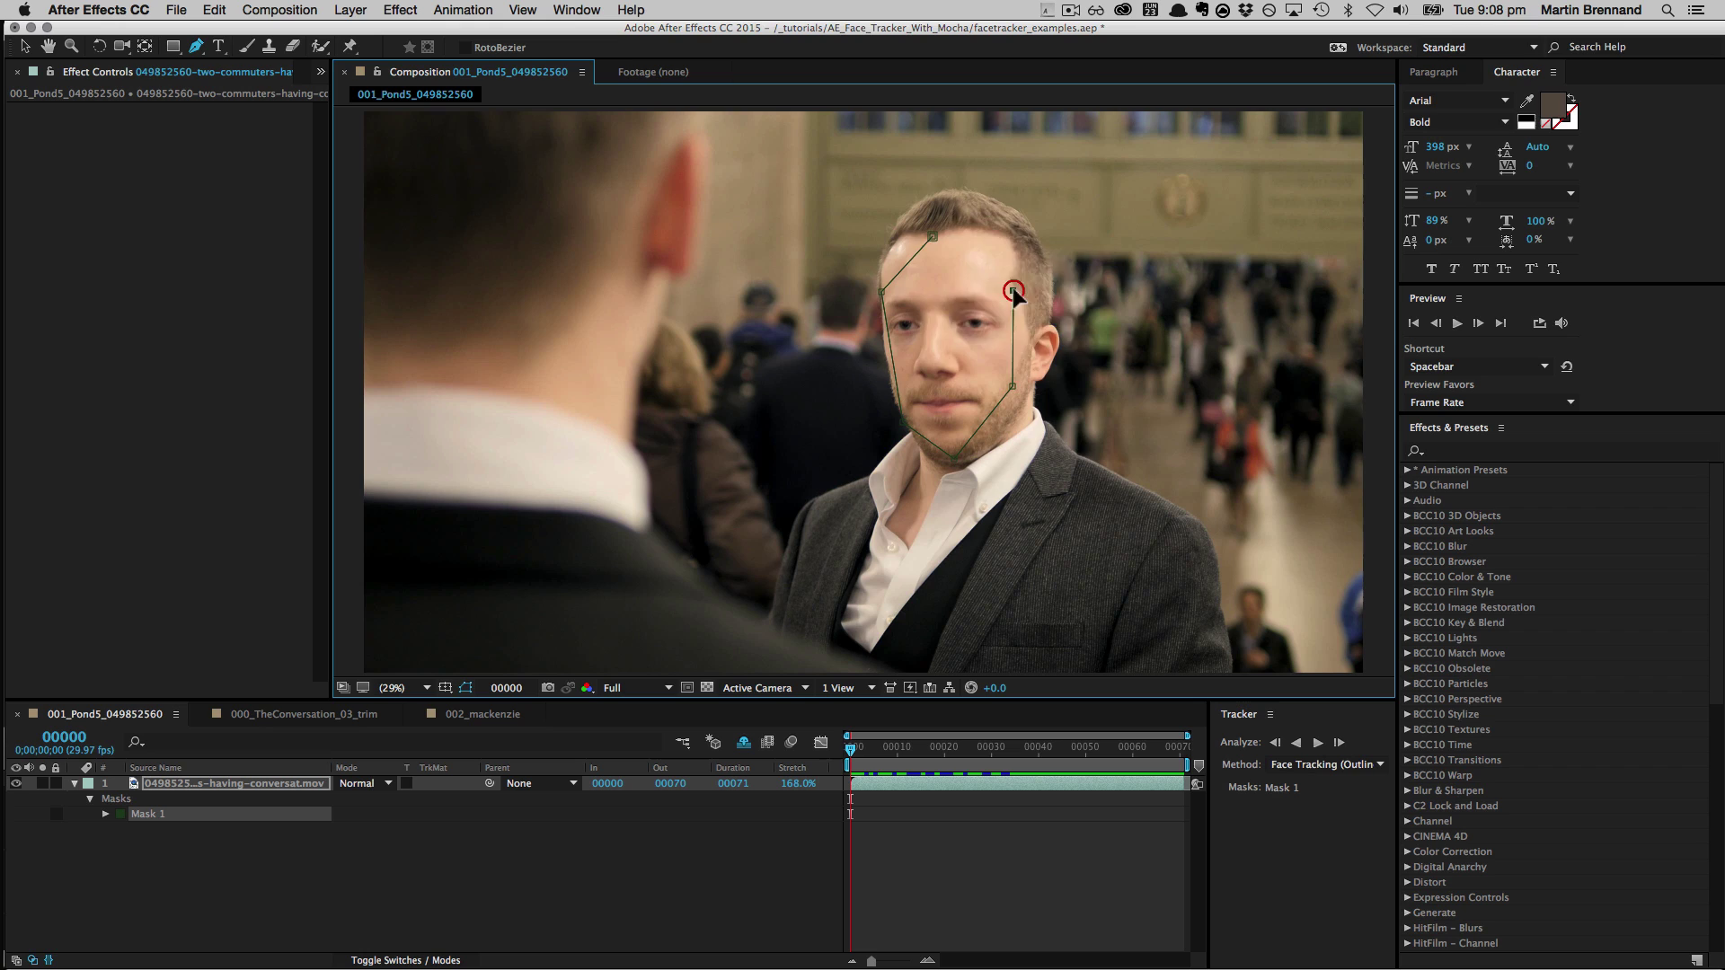
click(931, 236)
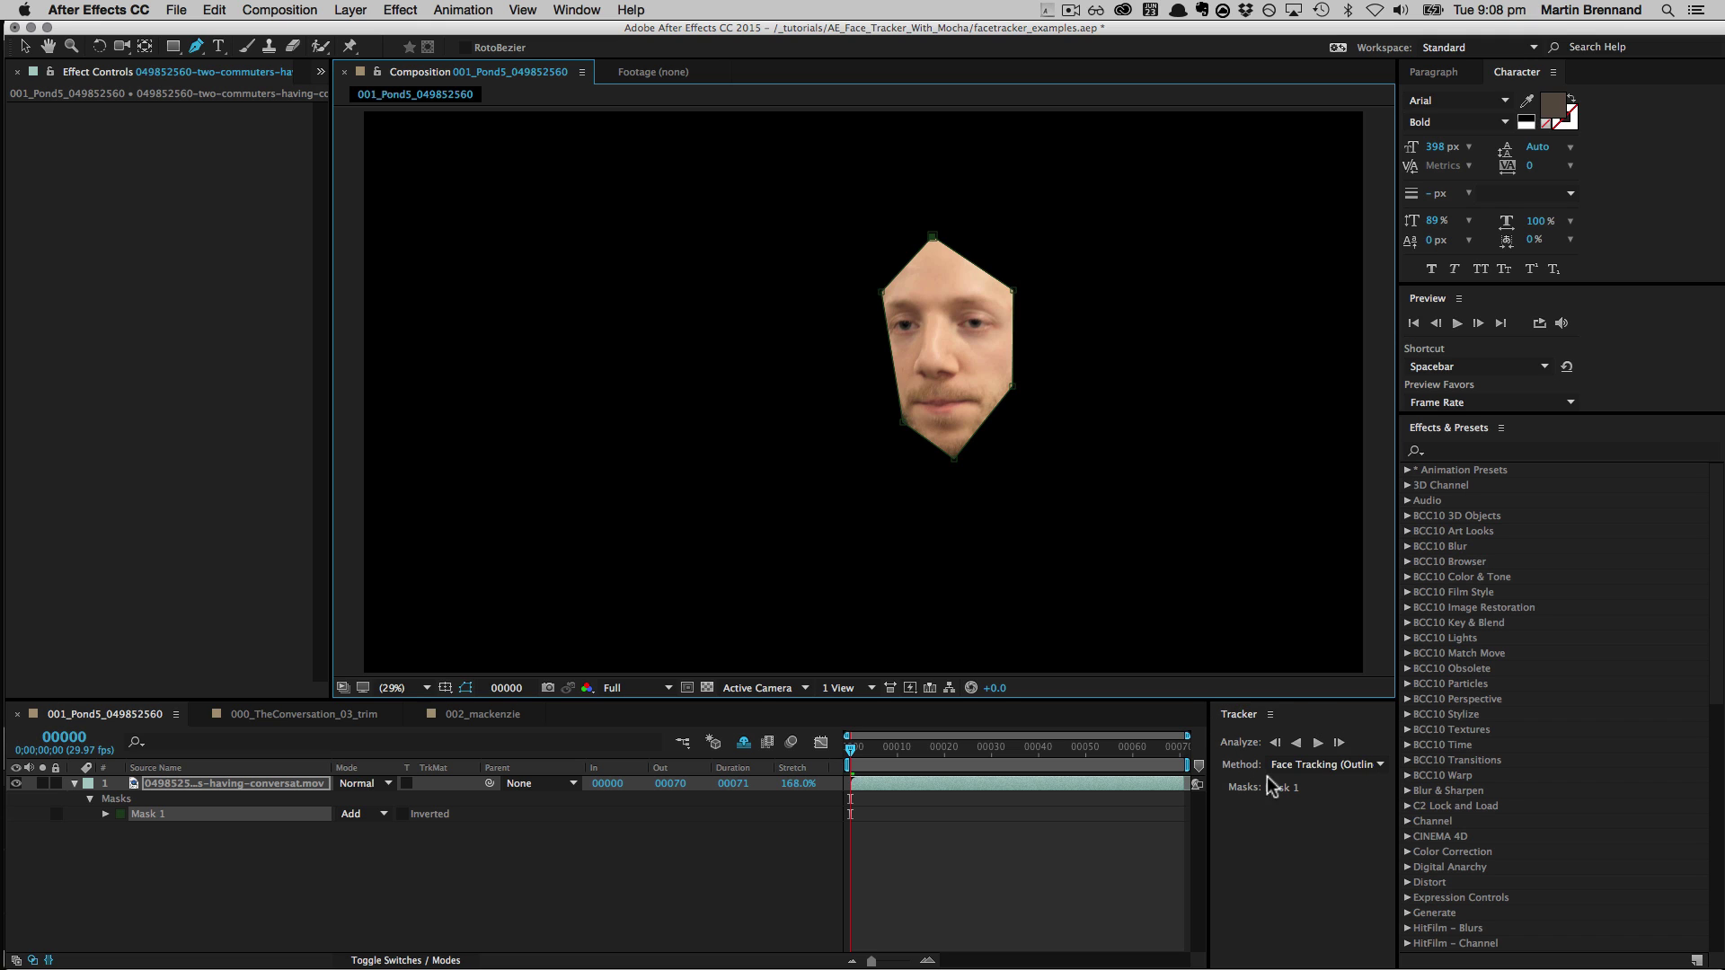
Track Mask 1 forward with Face Tracking (Outline Only) and verify it across frames 0–70.
click(1322, 764)
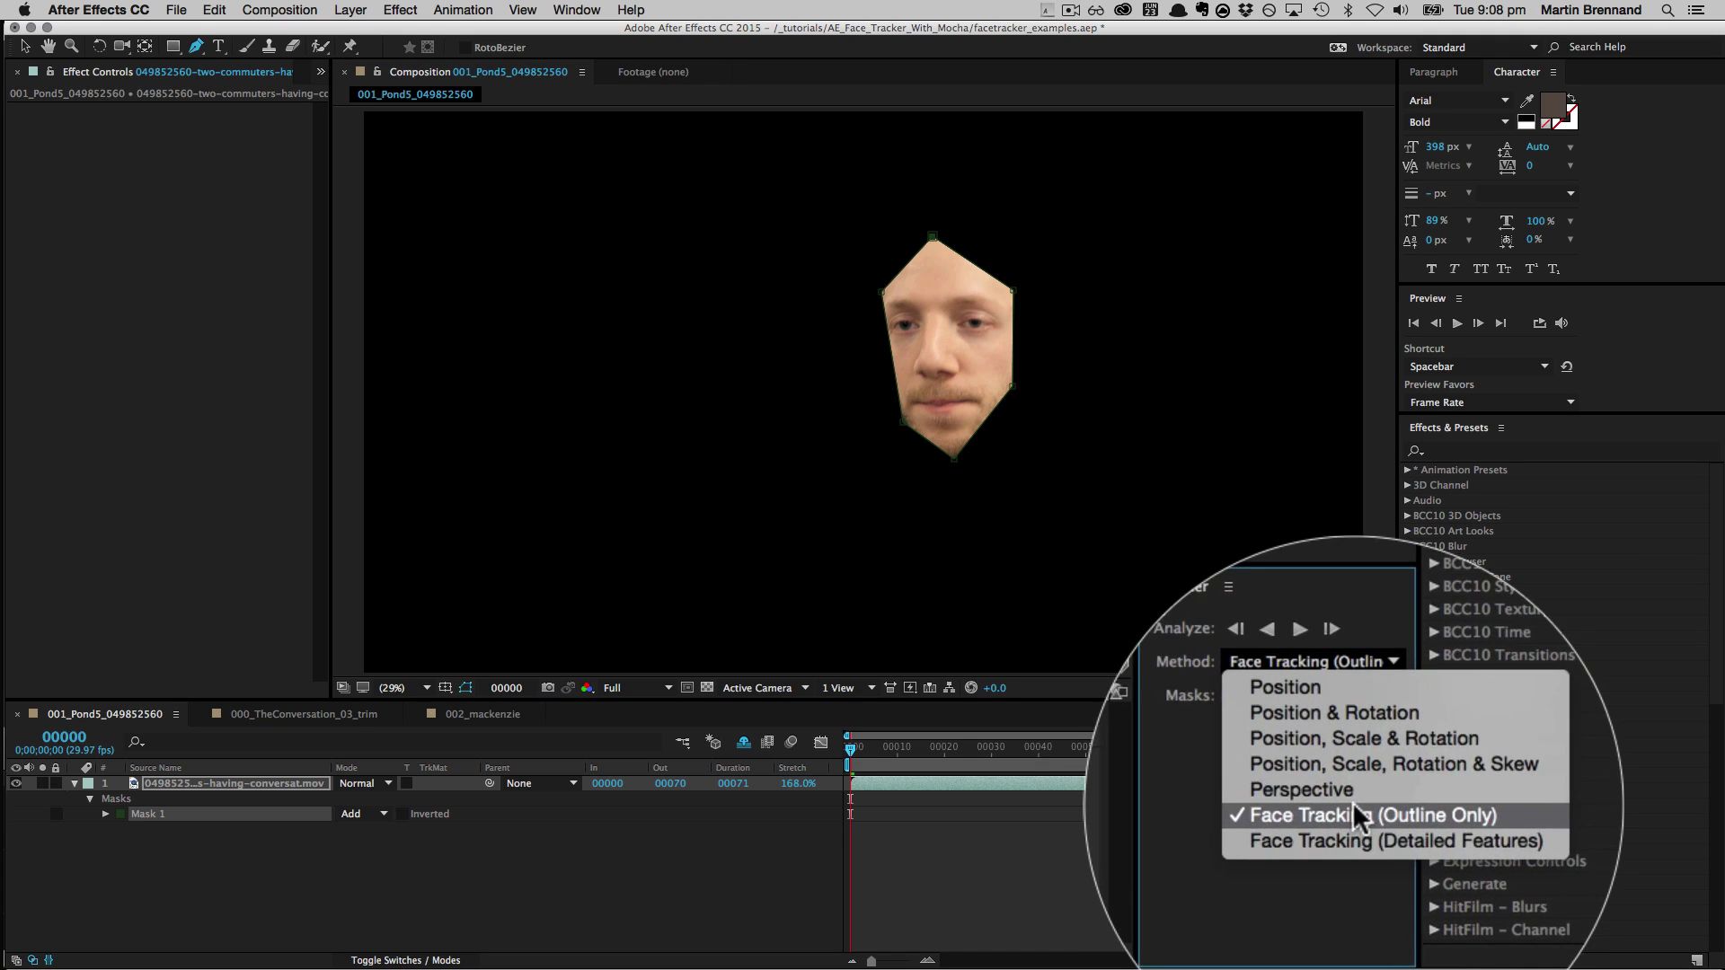
click(1308, 816)
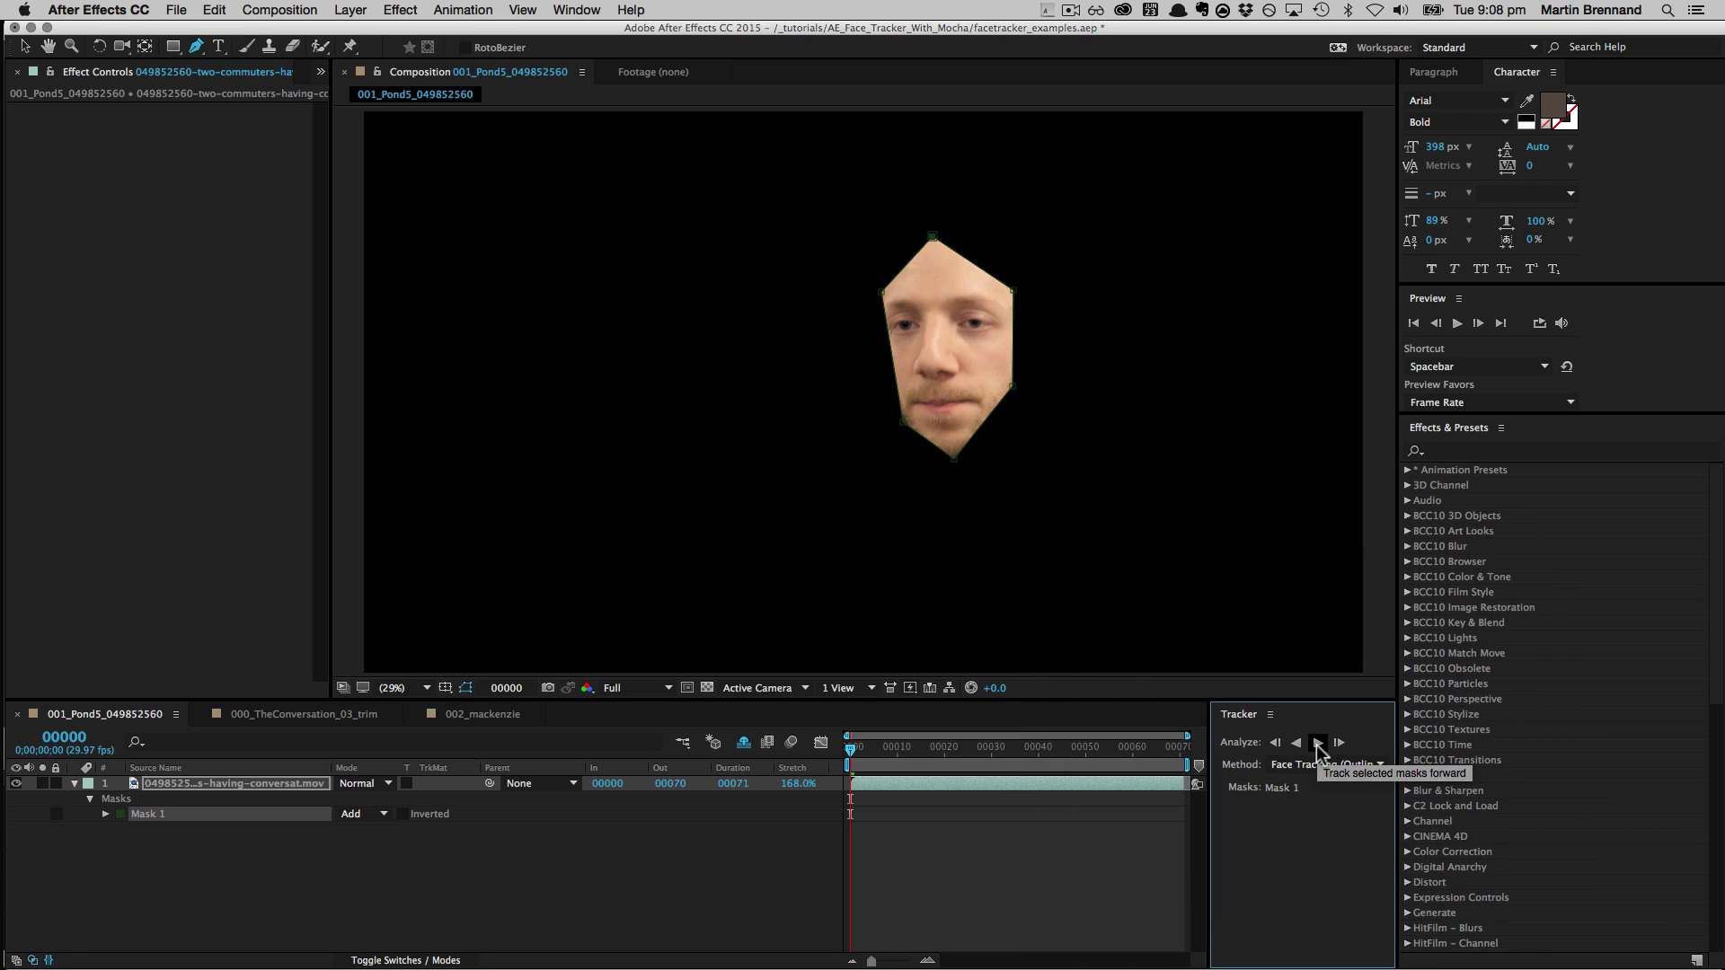
click(1318, 743)
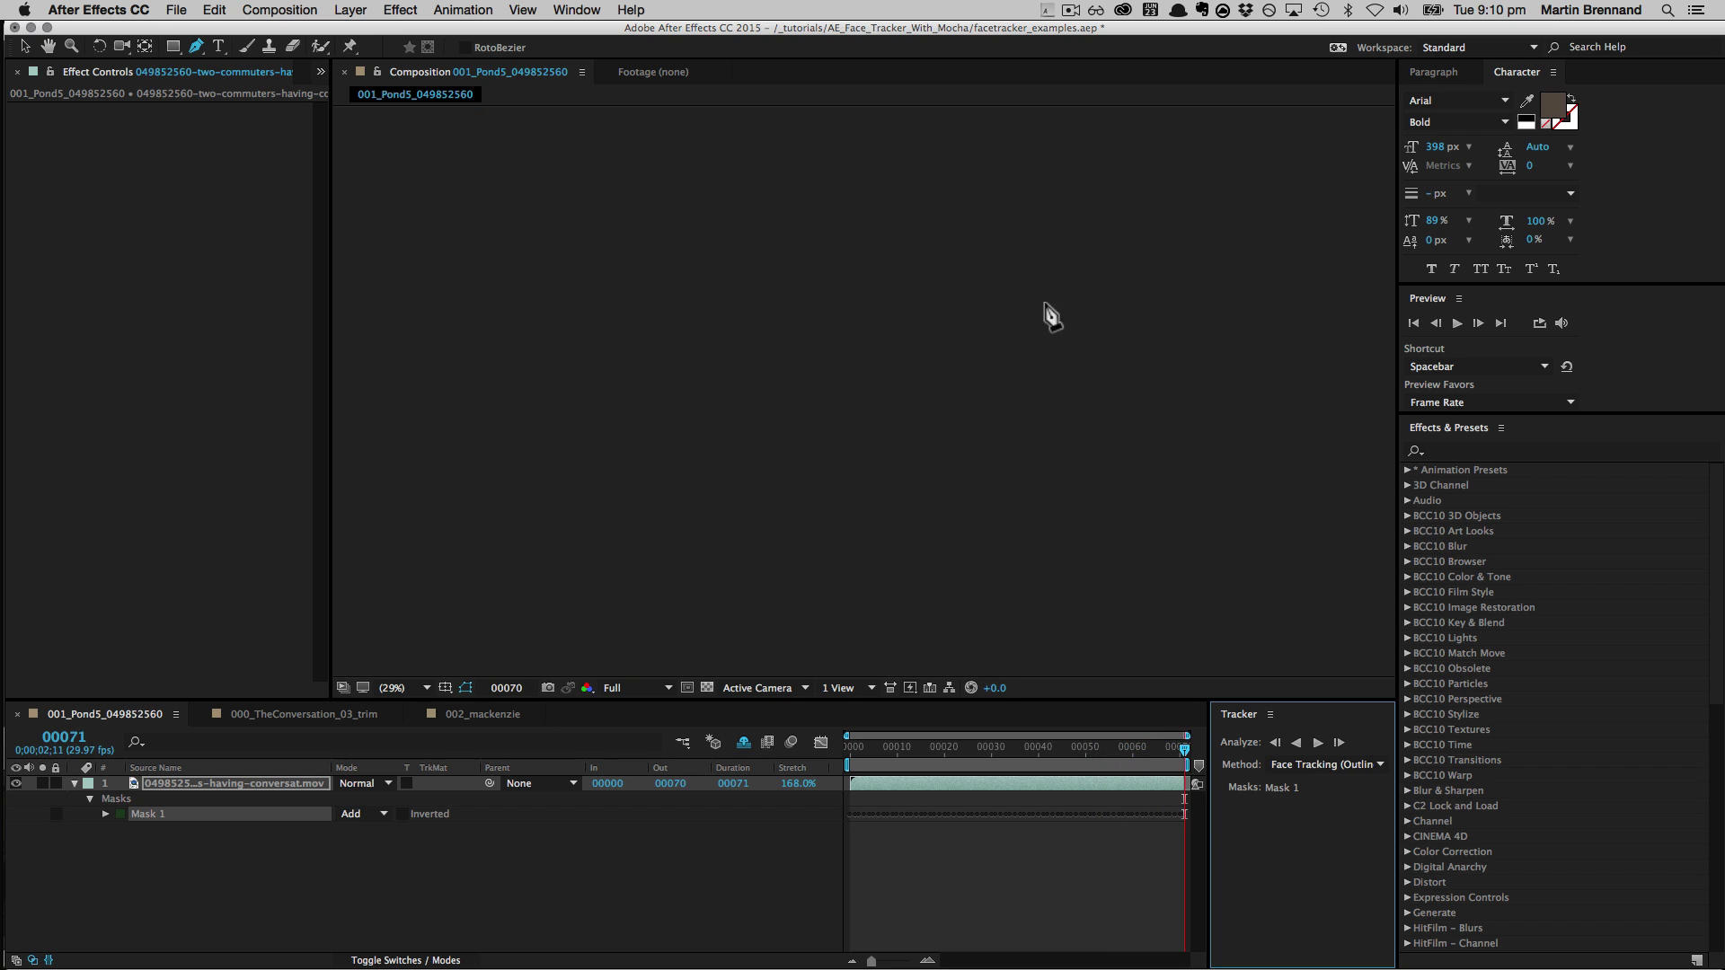
drag(1190, 759, 1024, 777)
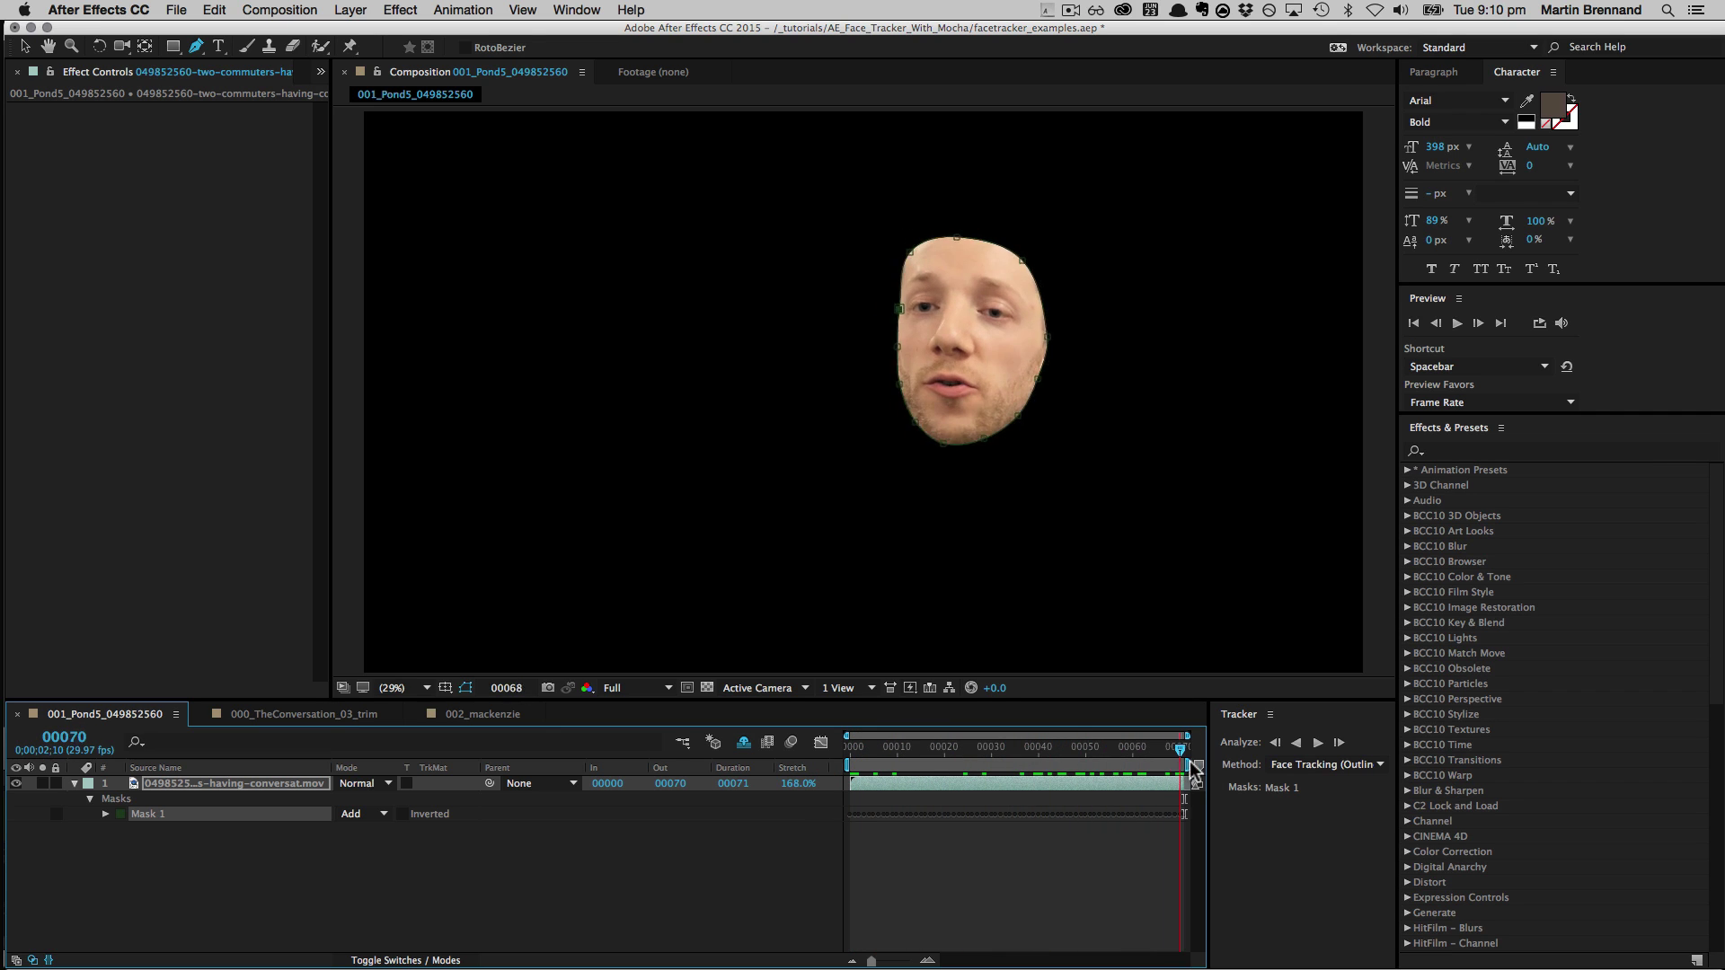
drag(1192, 768, 1049, 772)
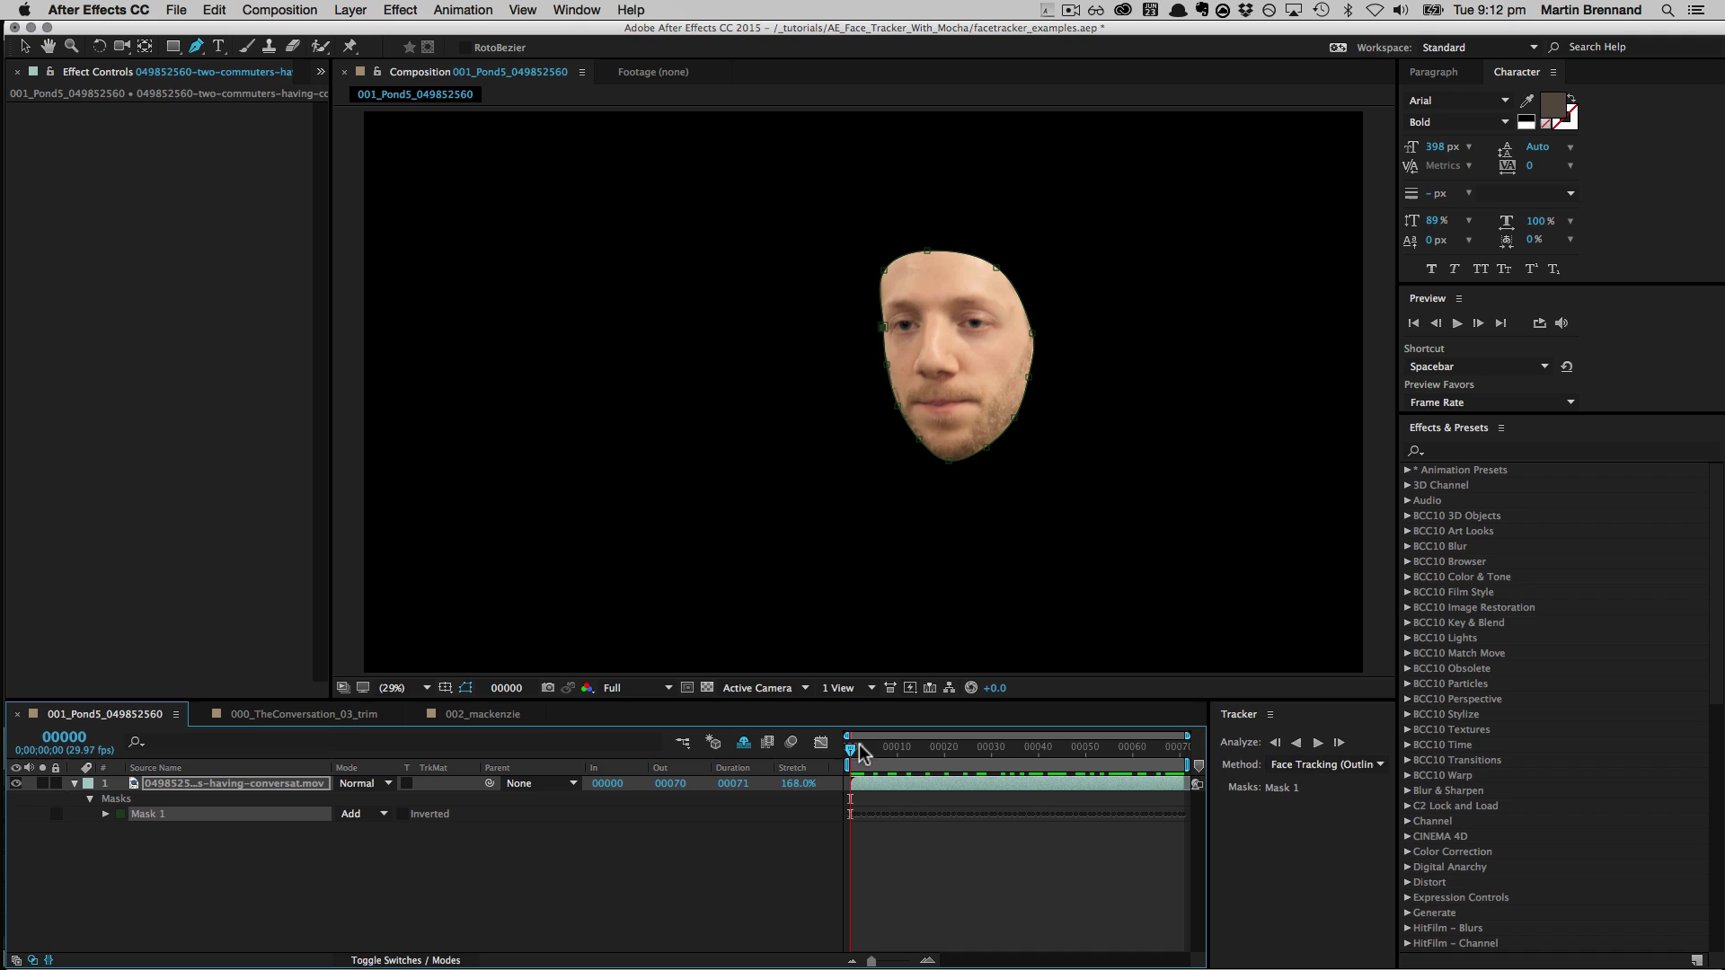
drag(853, 757, 1086, 758)
drag(962, 761, 856, 759)
drag(855, 761, 798, 775)
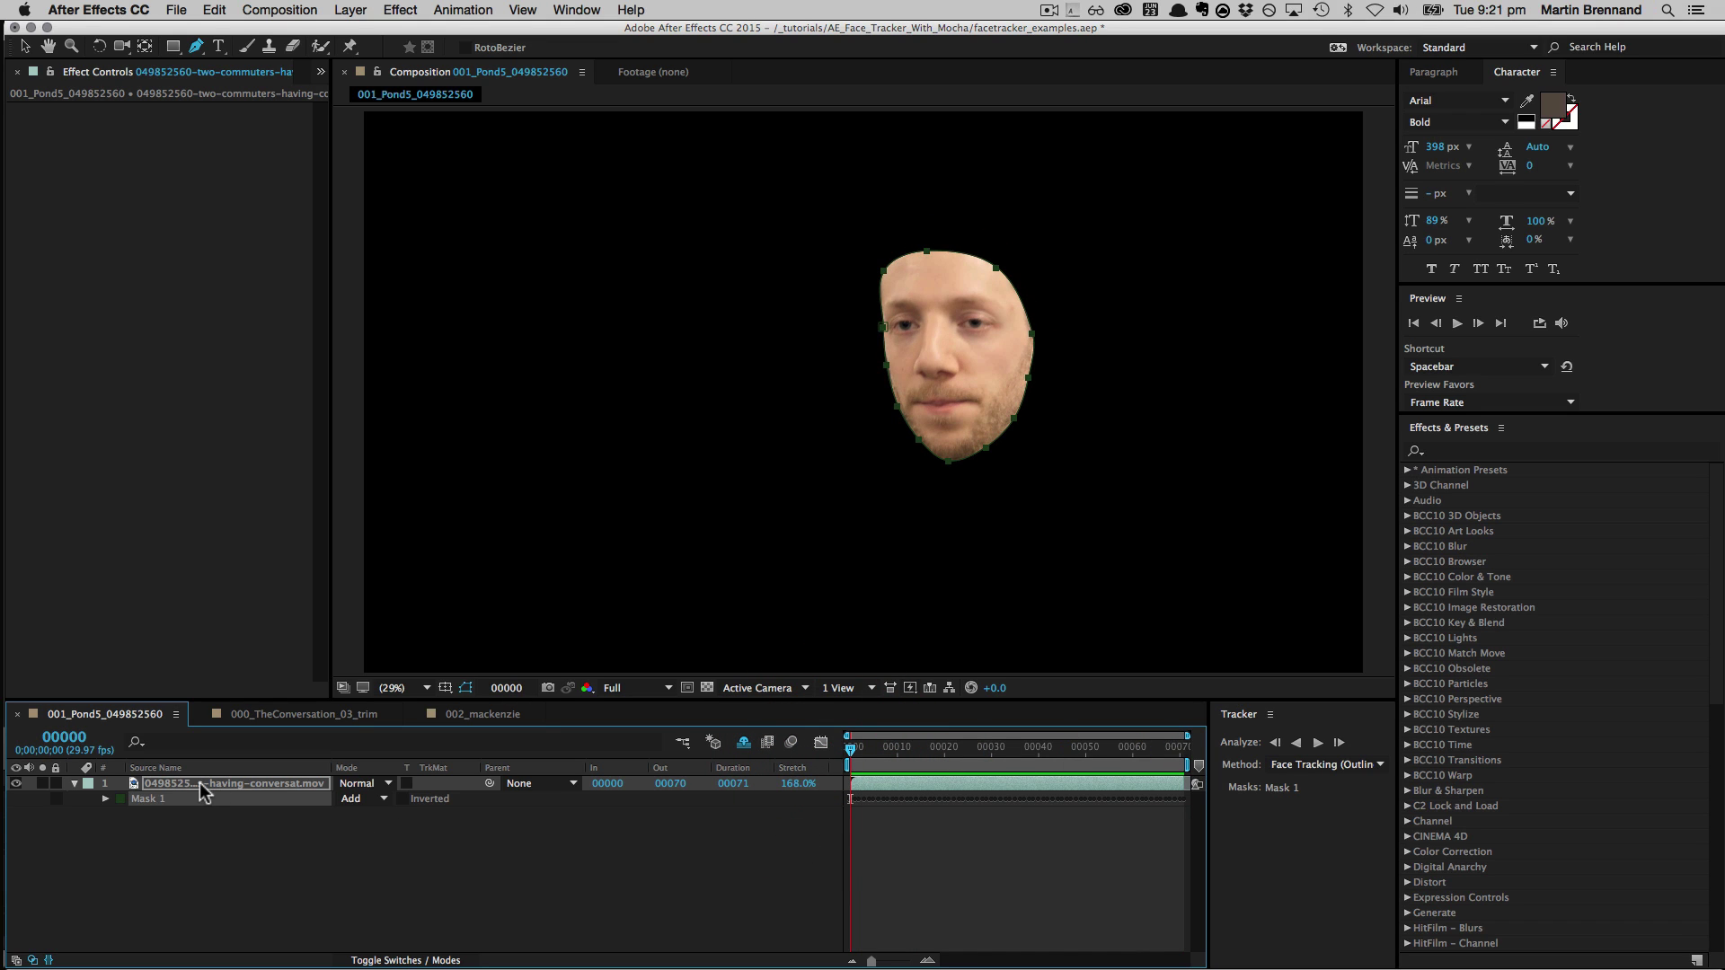
Duplicate the commuters layer and delete Mask 1 from the lower copy.
click(199, 783)
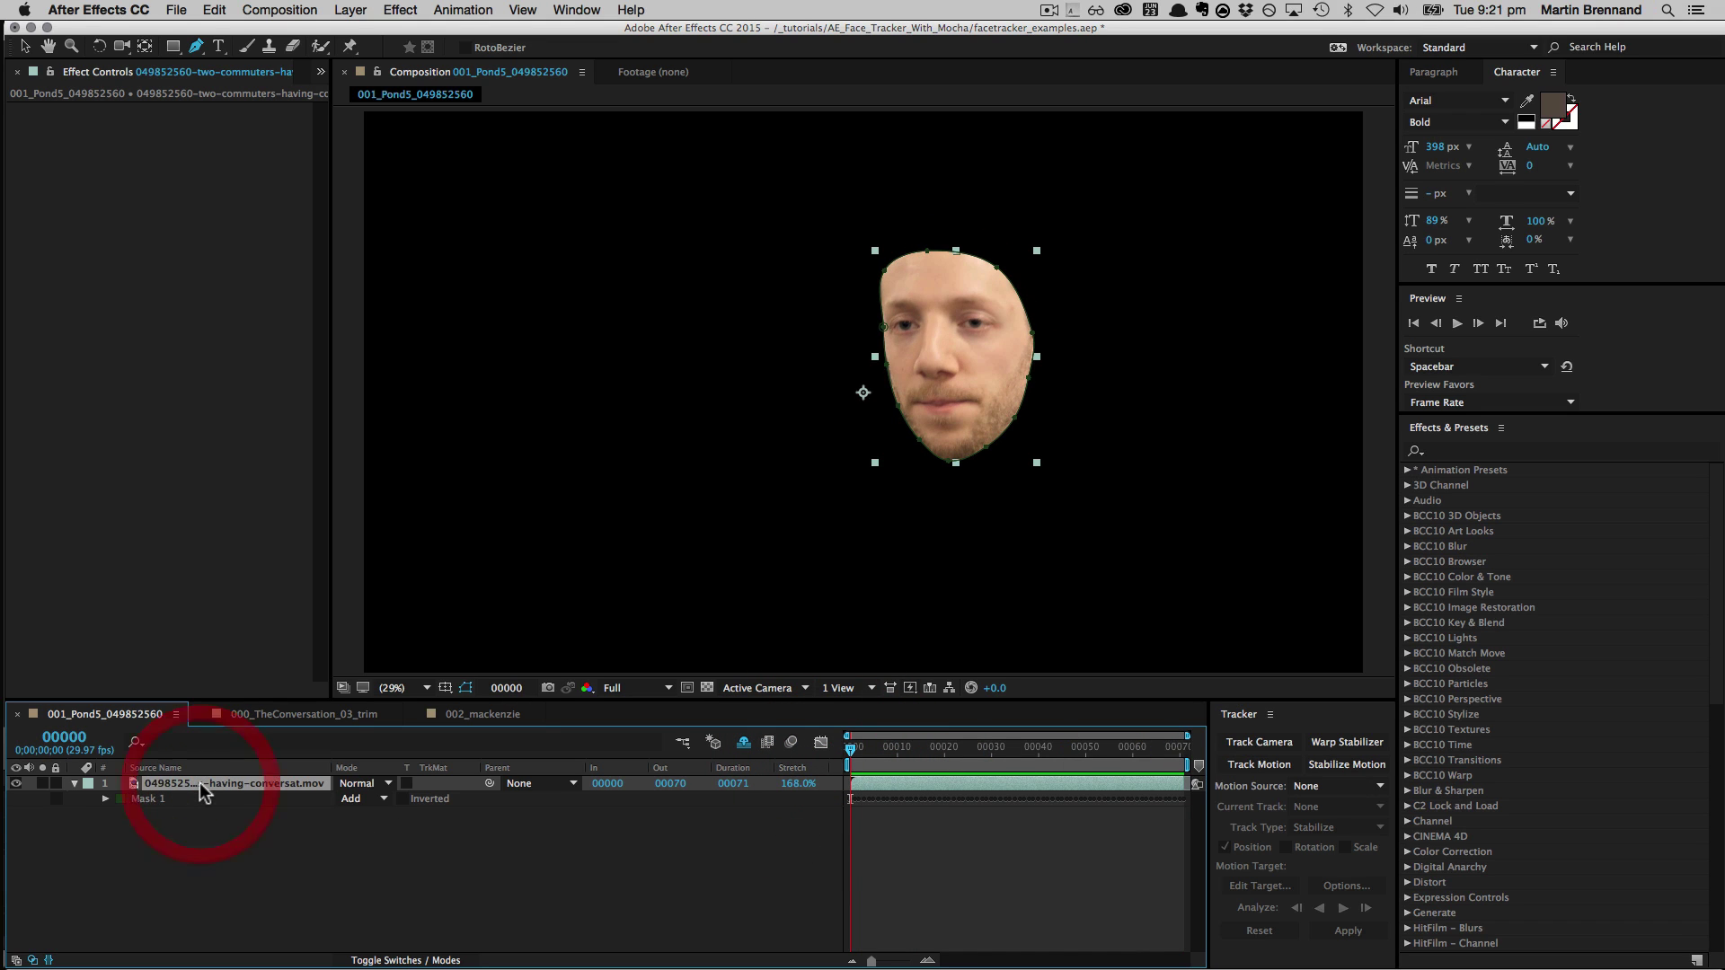
key(super+d)
click(163, 821)
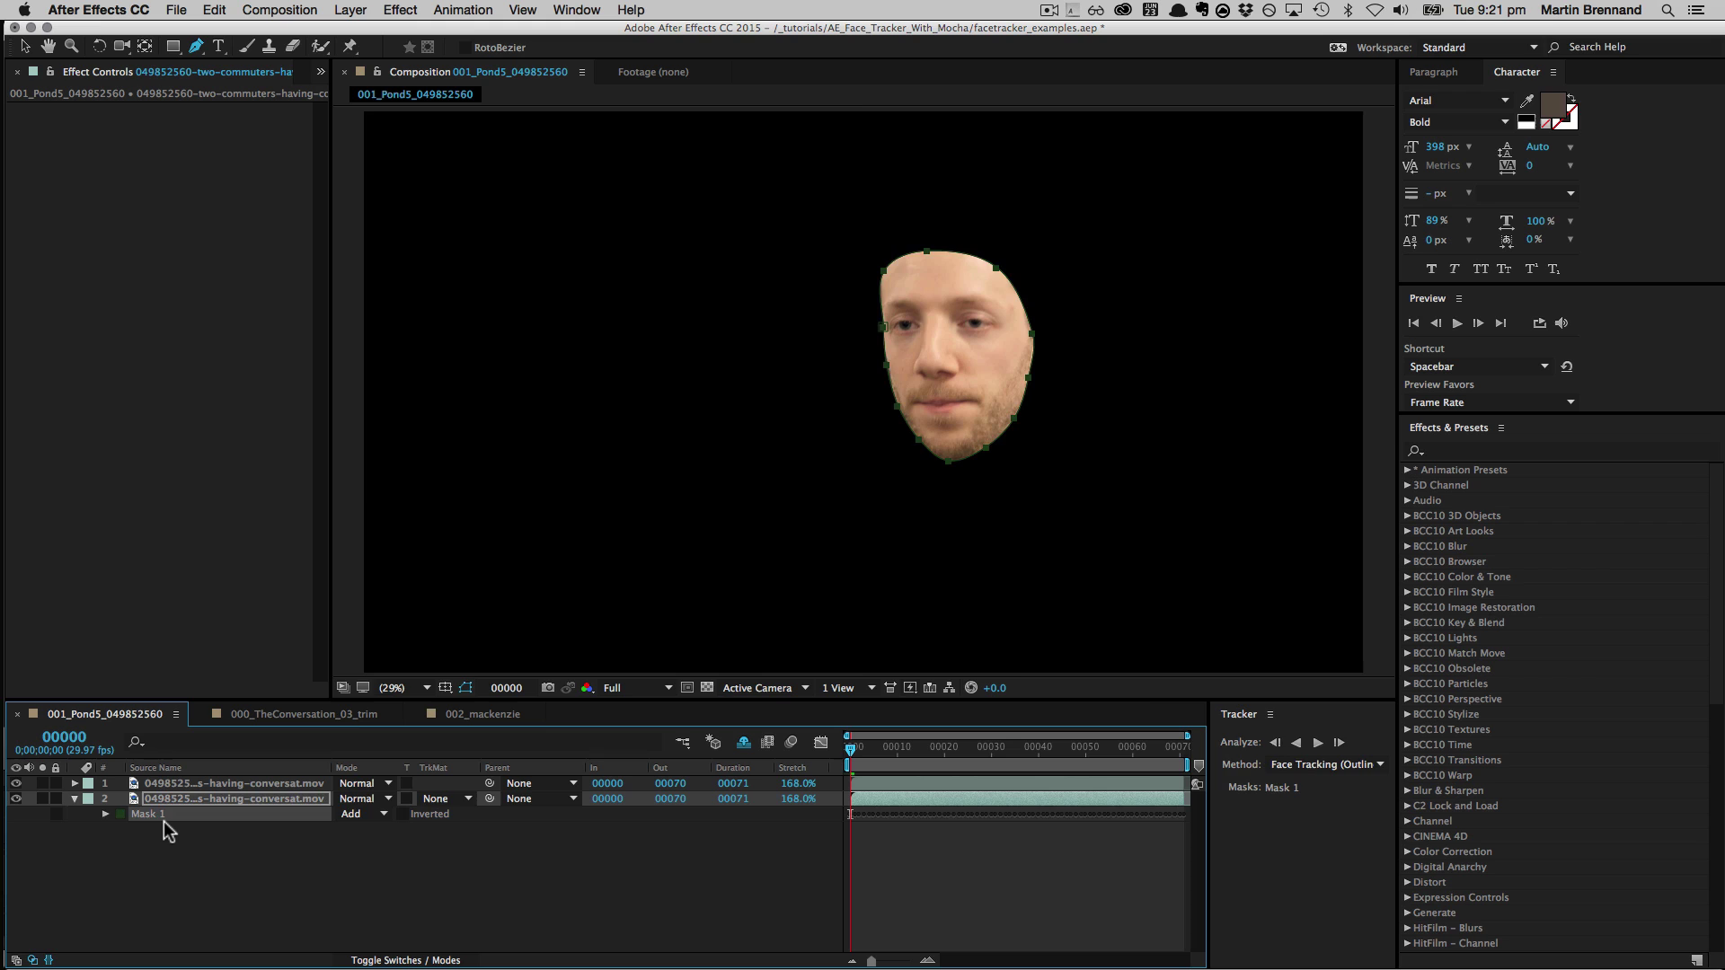
key(Delete)
key(super+z)
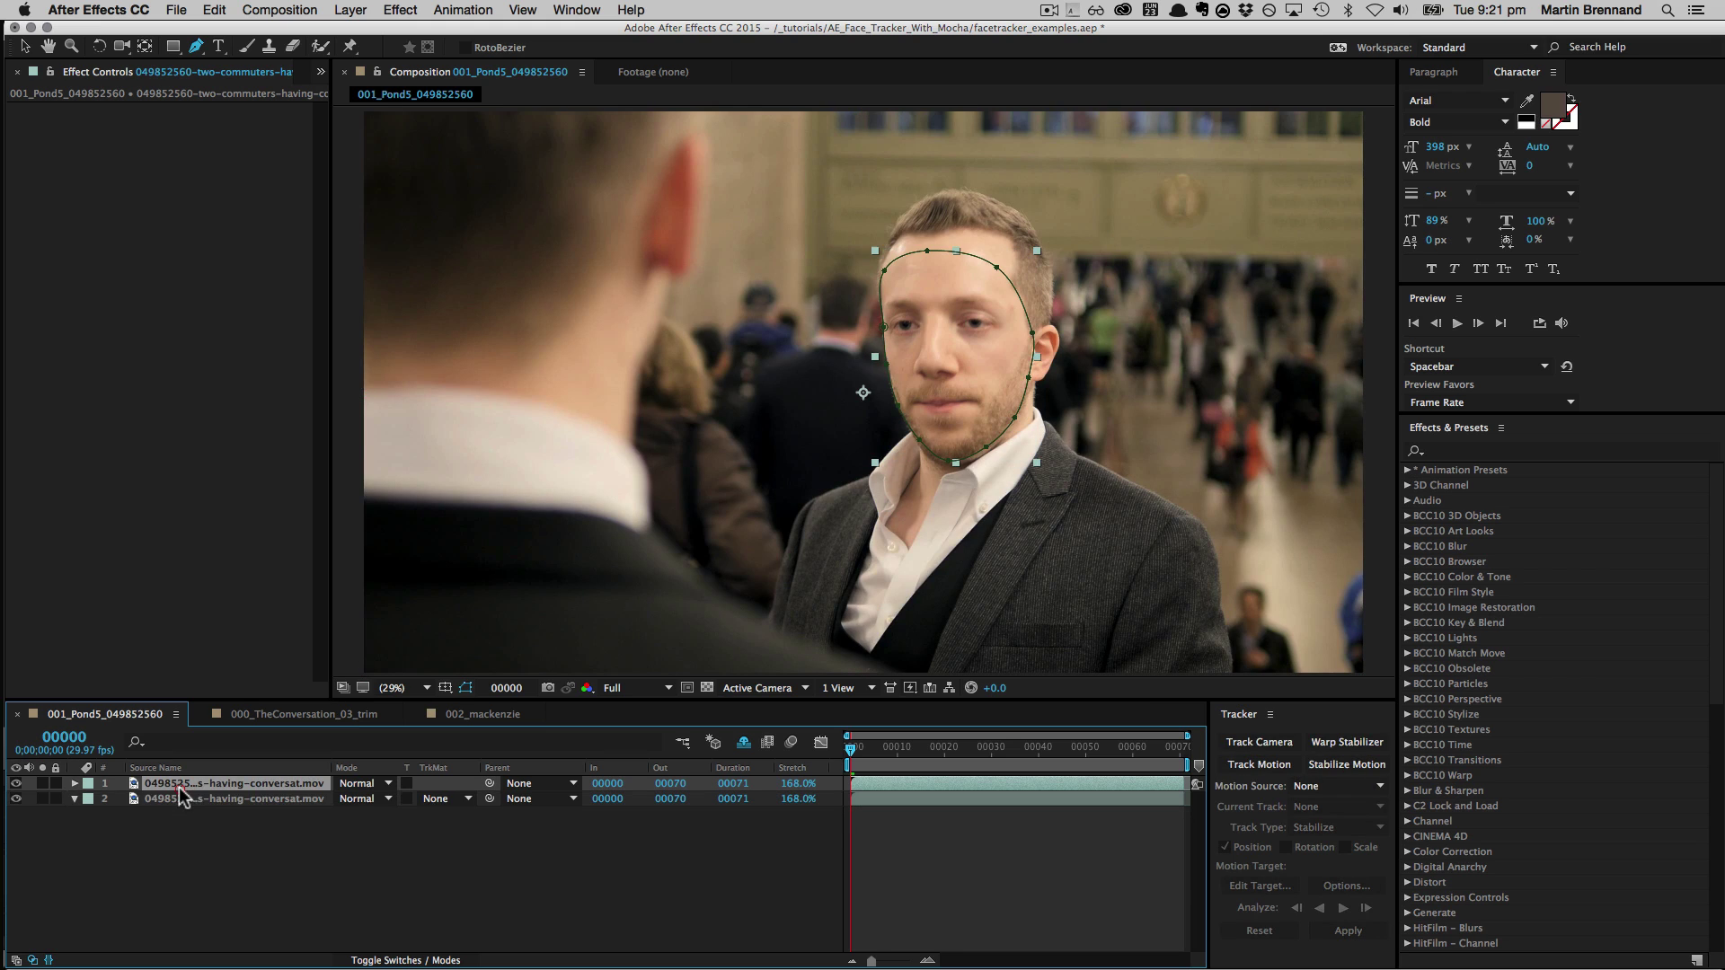
key(super+shift+z)
click(178, 800)
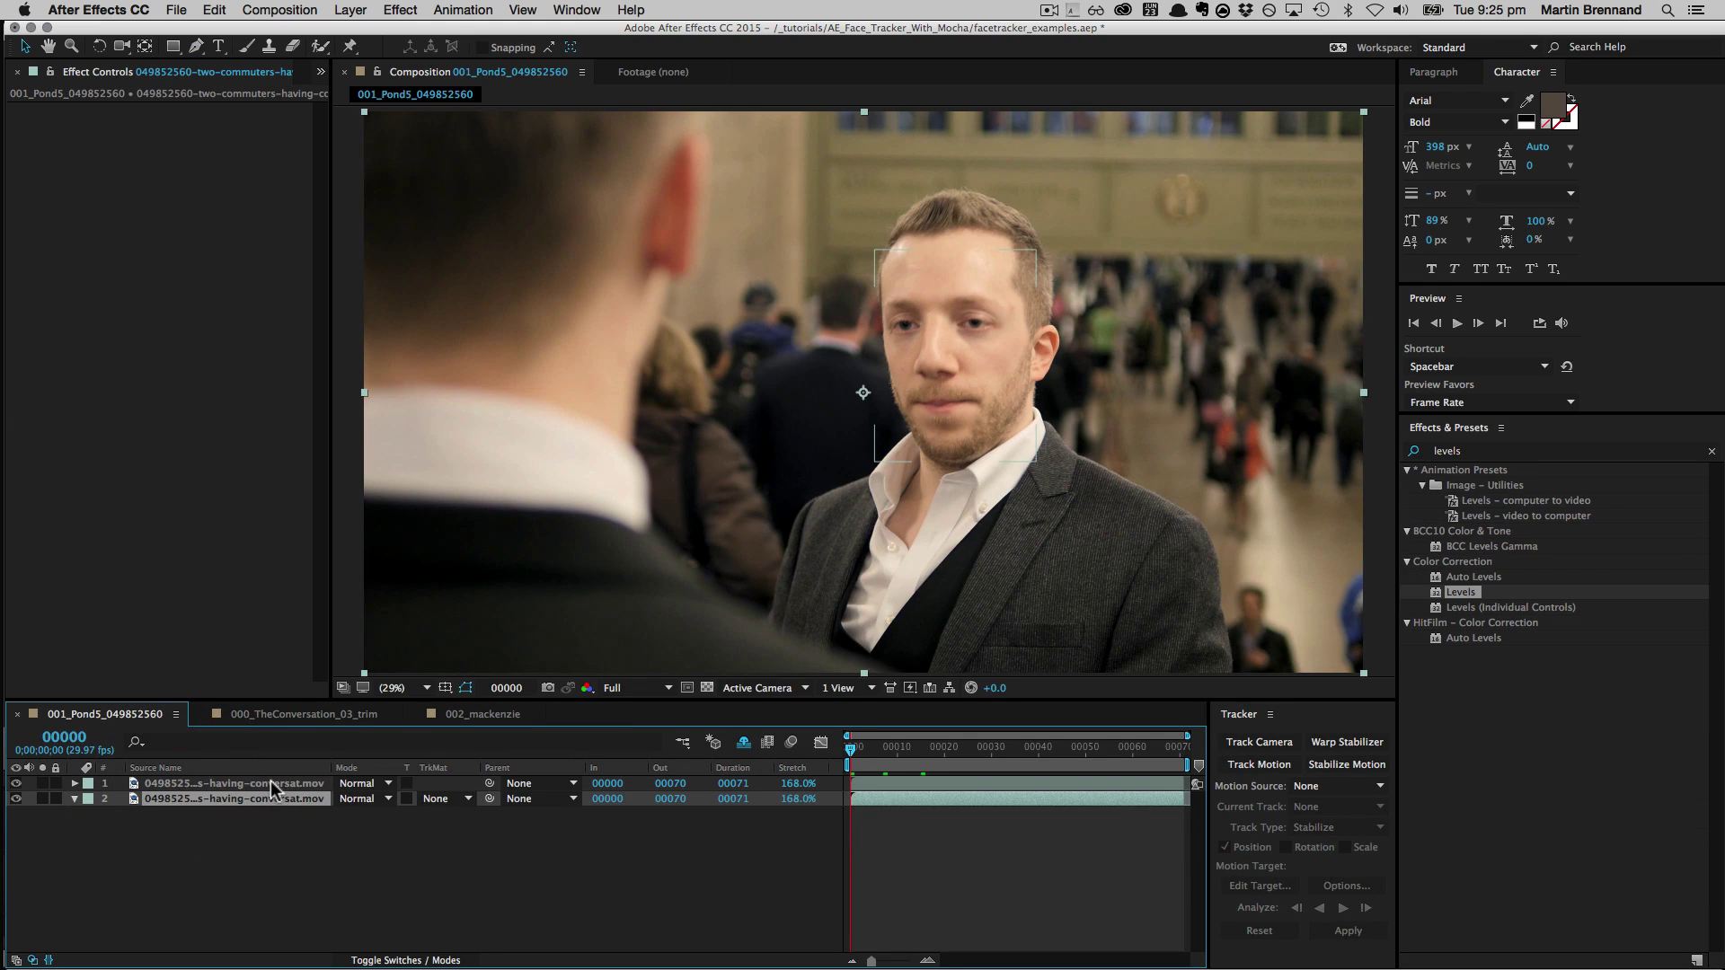
Apply Levels to the masked top layer with gamma 0.85 to darken the face.
click(272, 785)
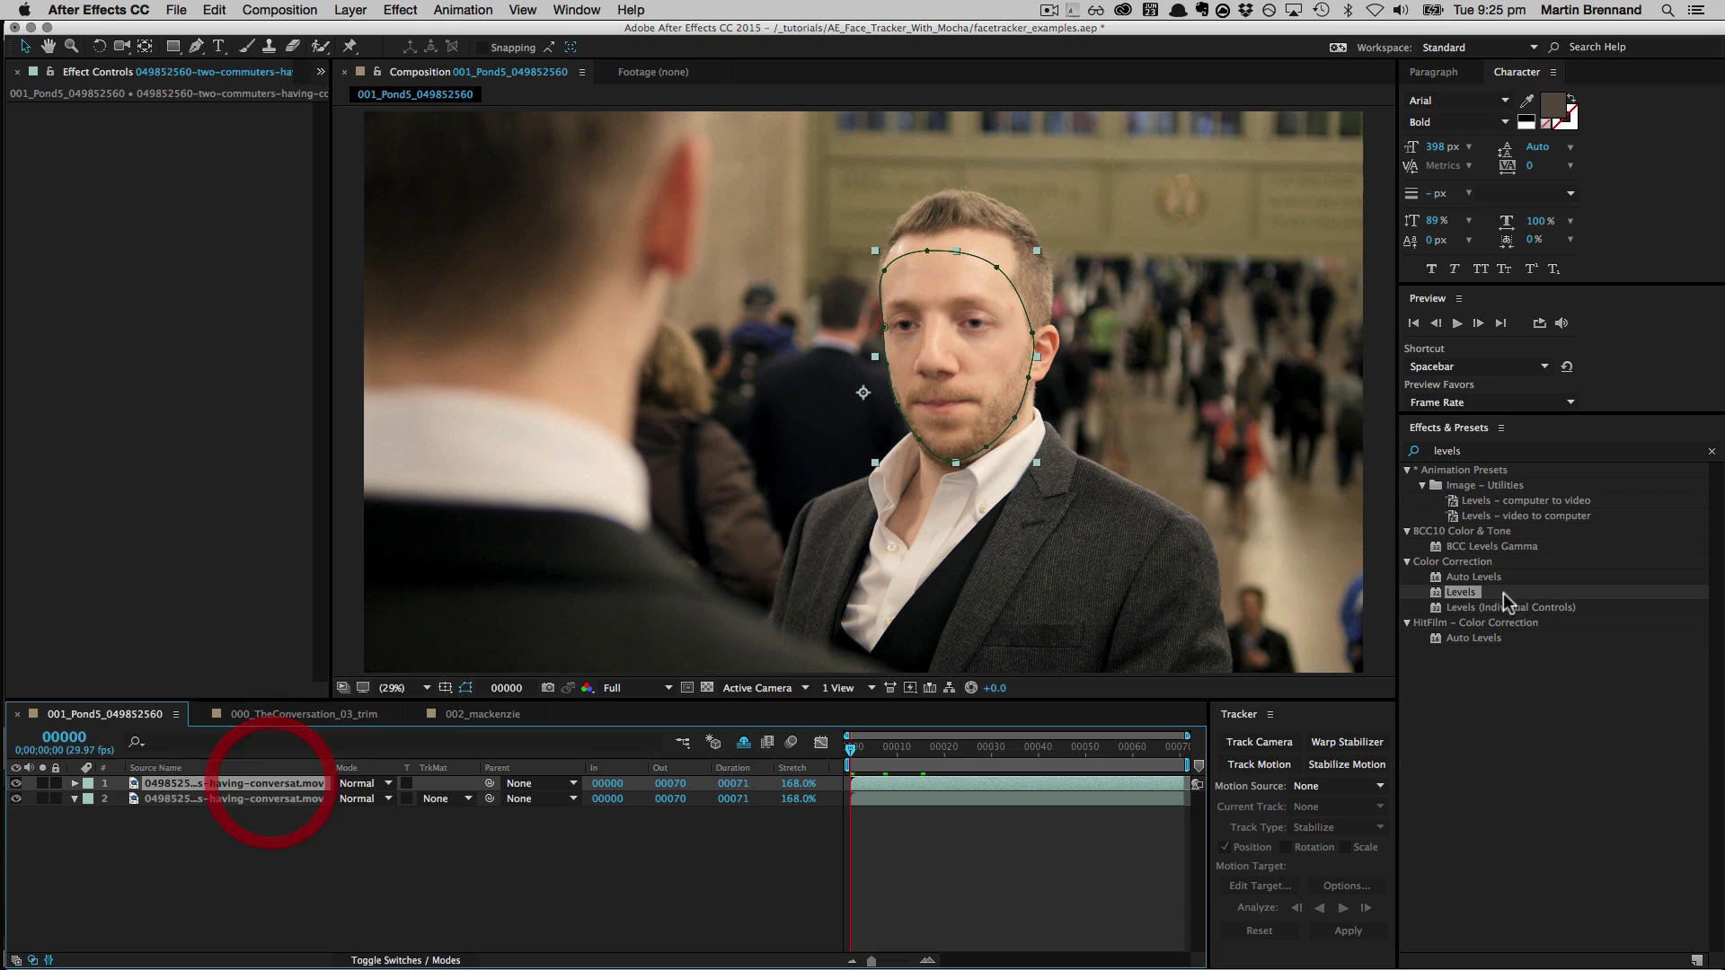
drag(1452, 598, 214, 795)
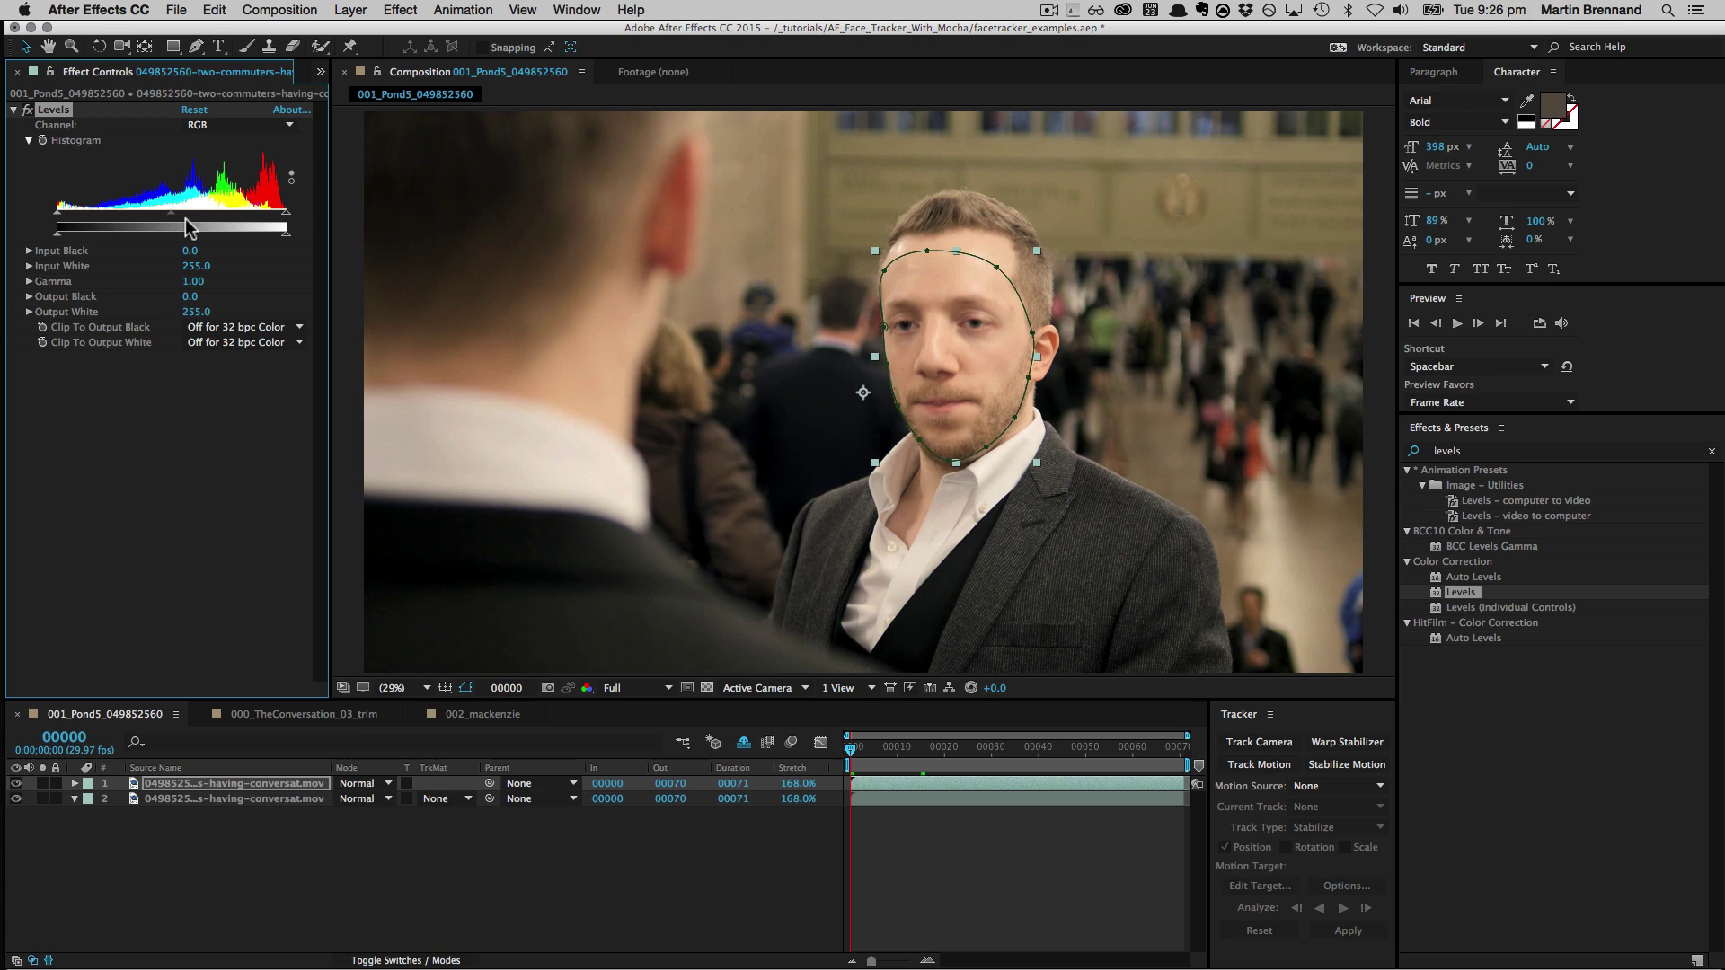
drag(177, 222, 185, 220)
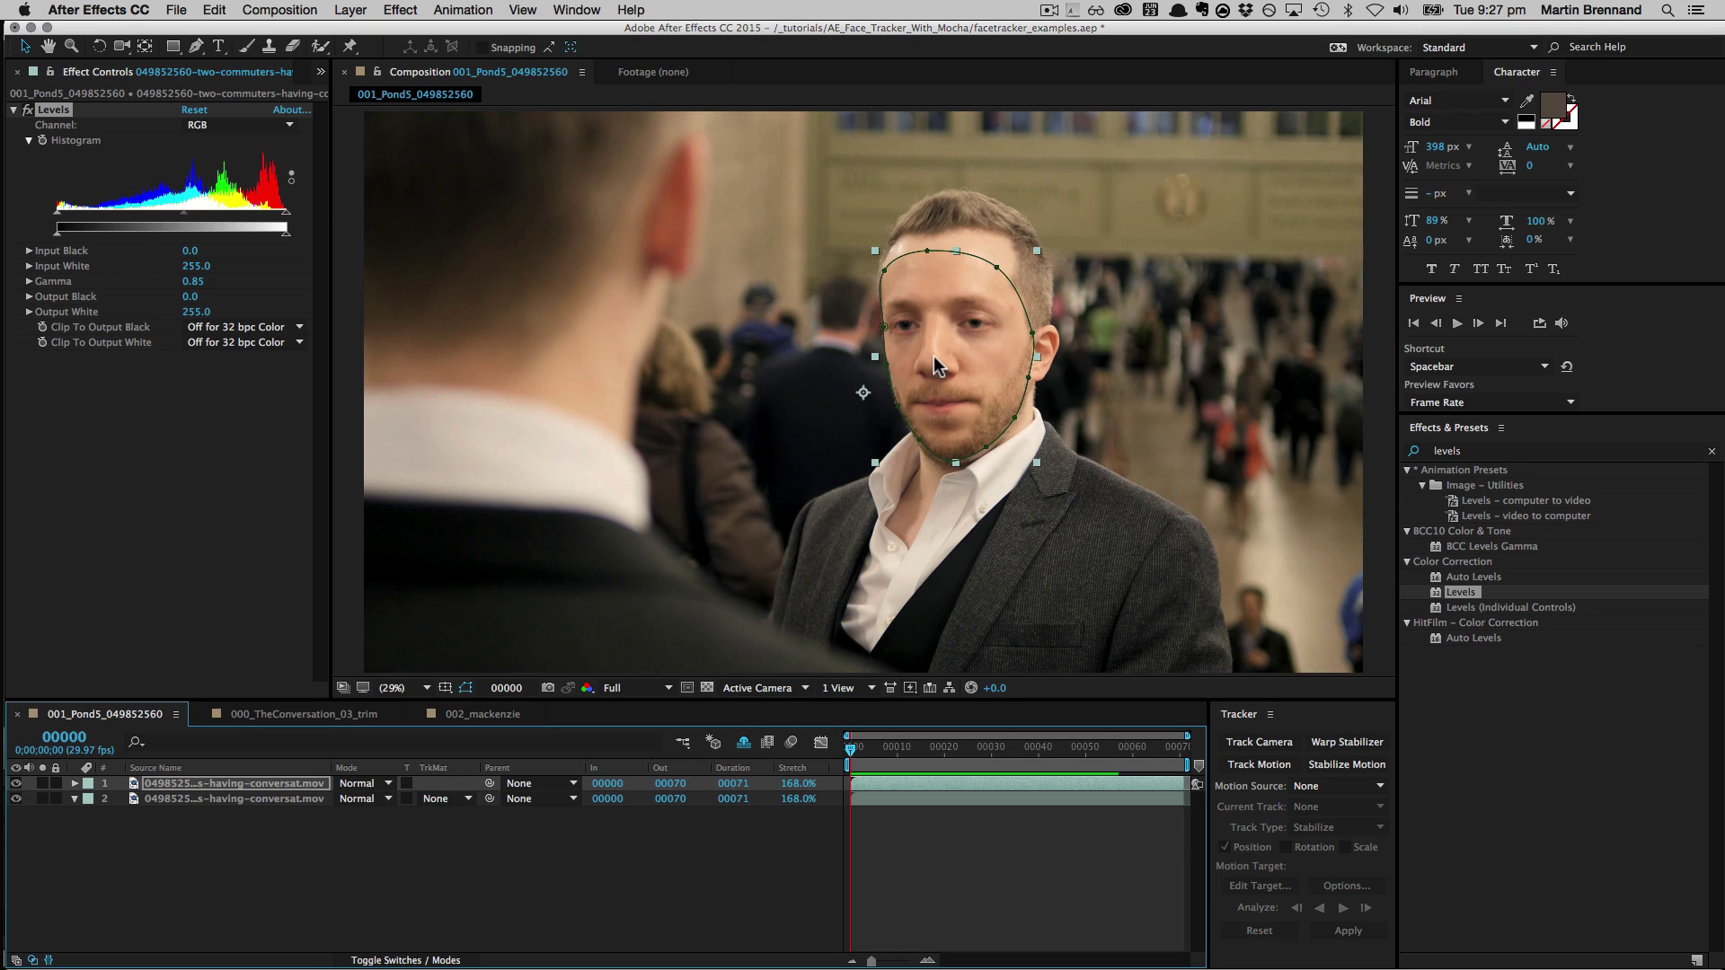
drag(850, 759, 919, 745)
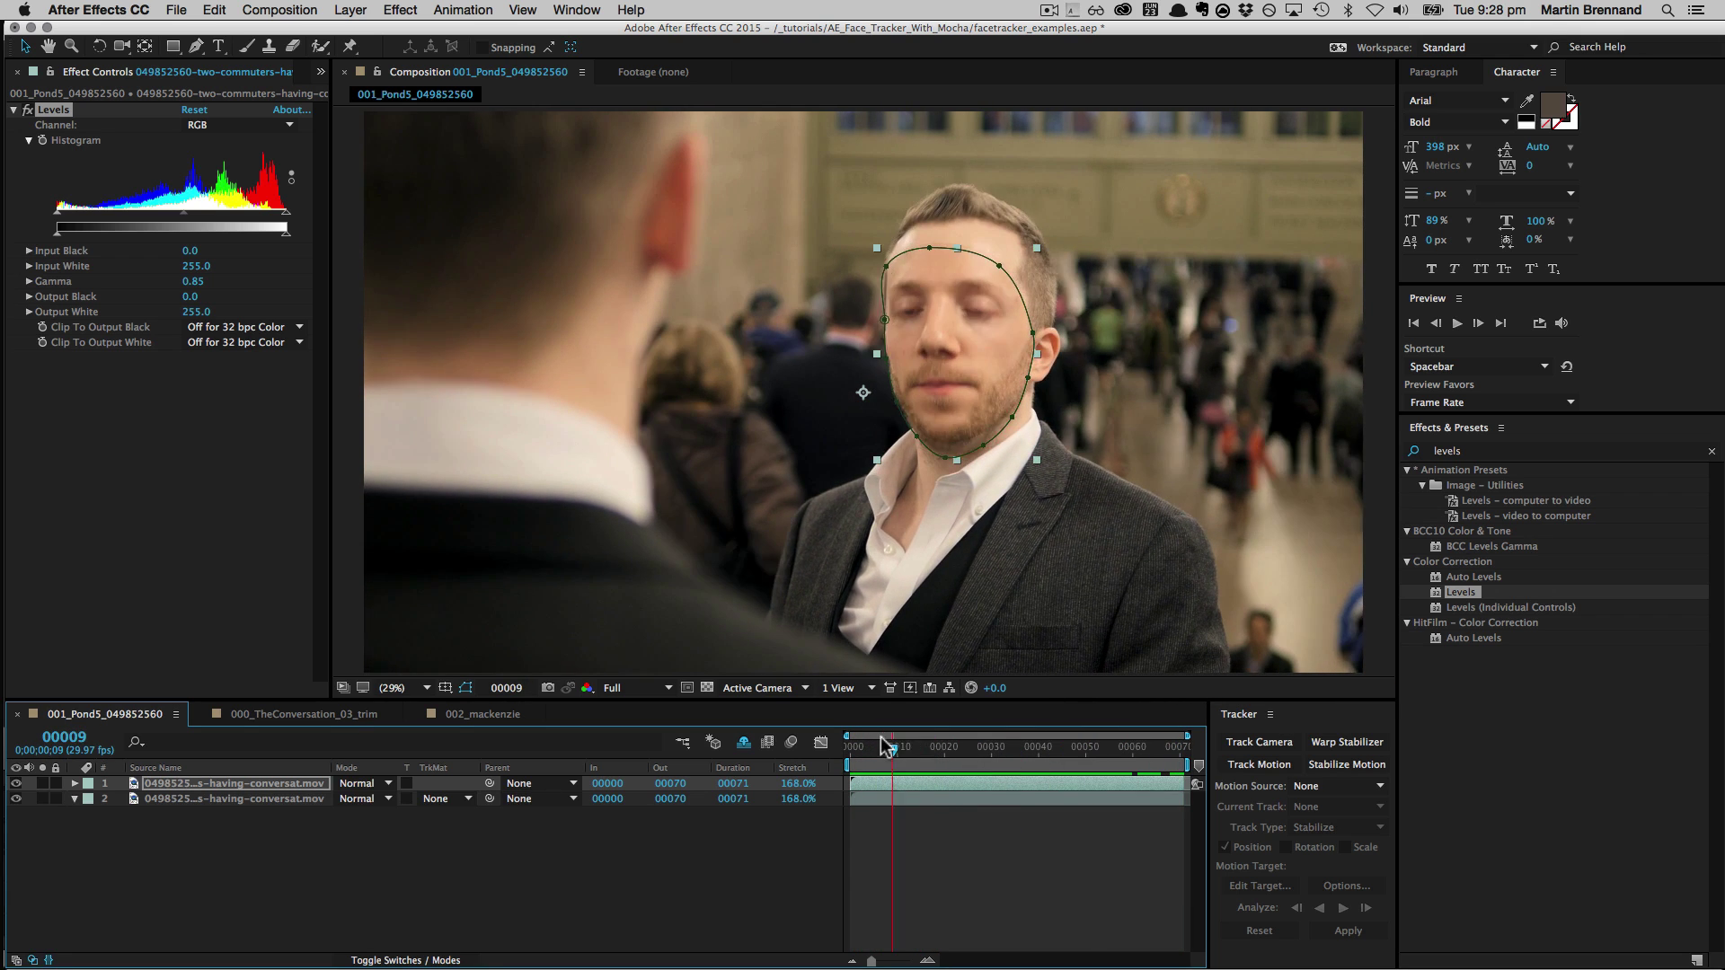
At frame 00007, raise Mask 1's top-right vertex over the forehead and reveal Mask Path.
click(930, 754)
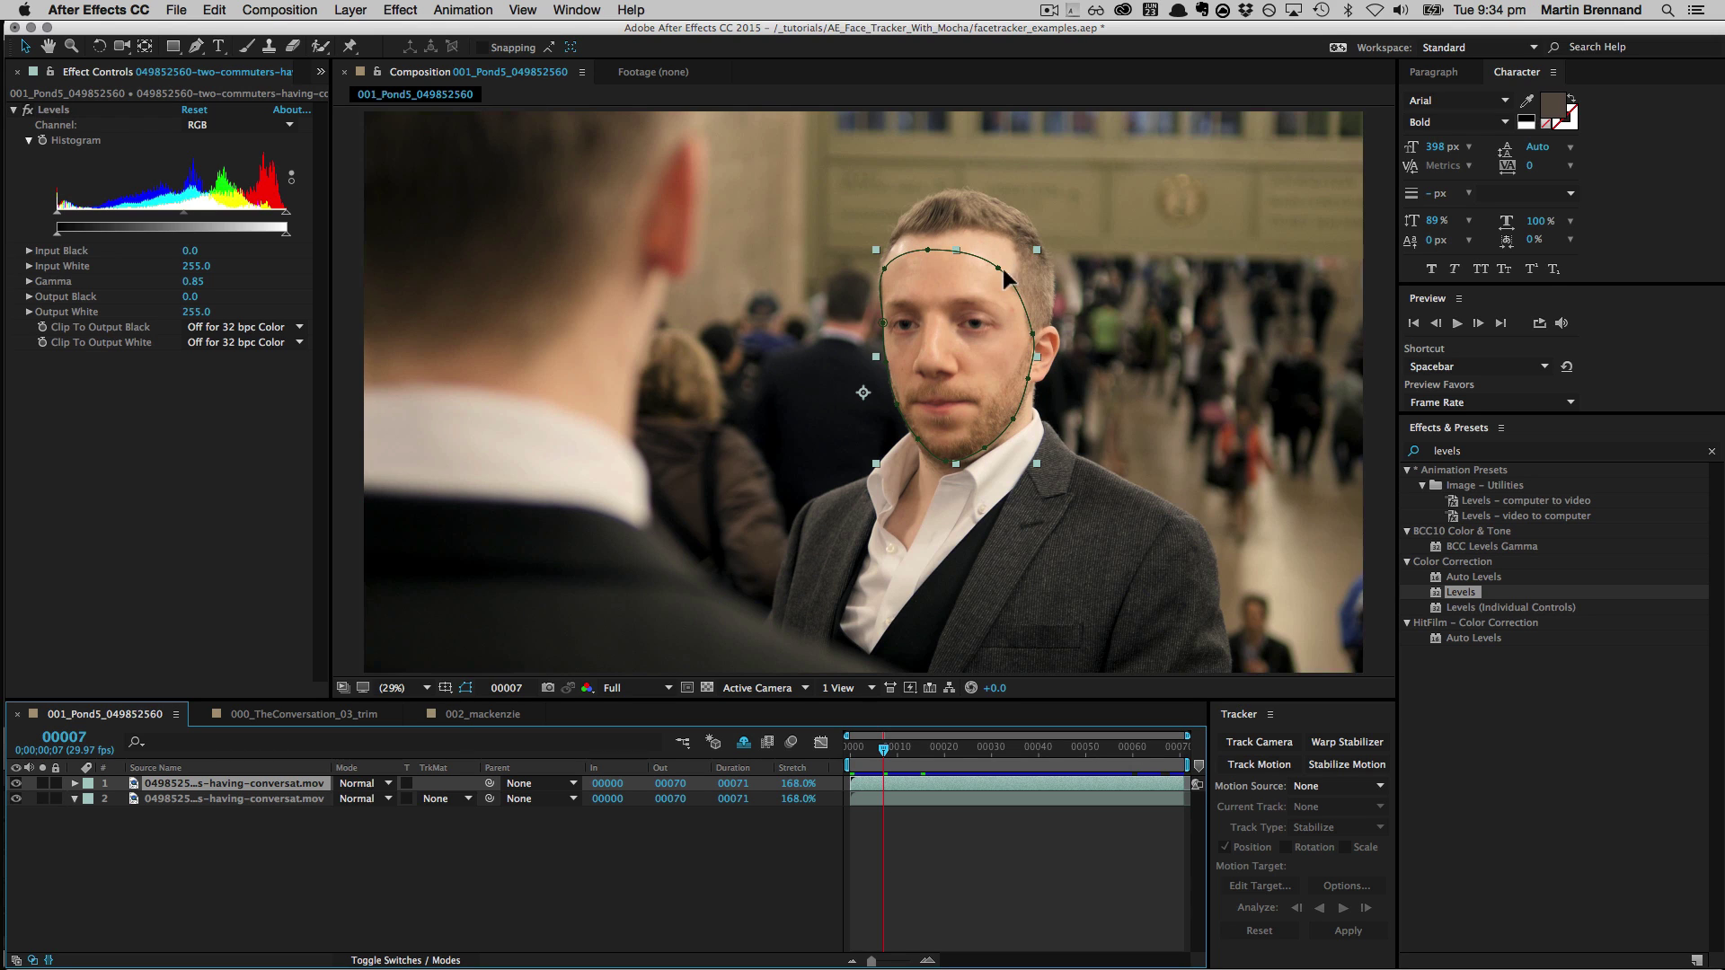
drag(1002, 268, 1001, 230)
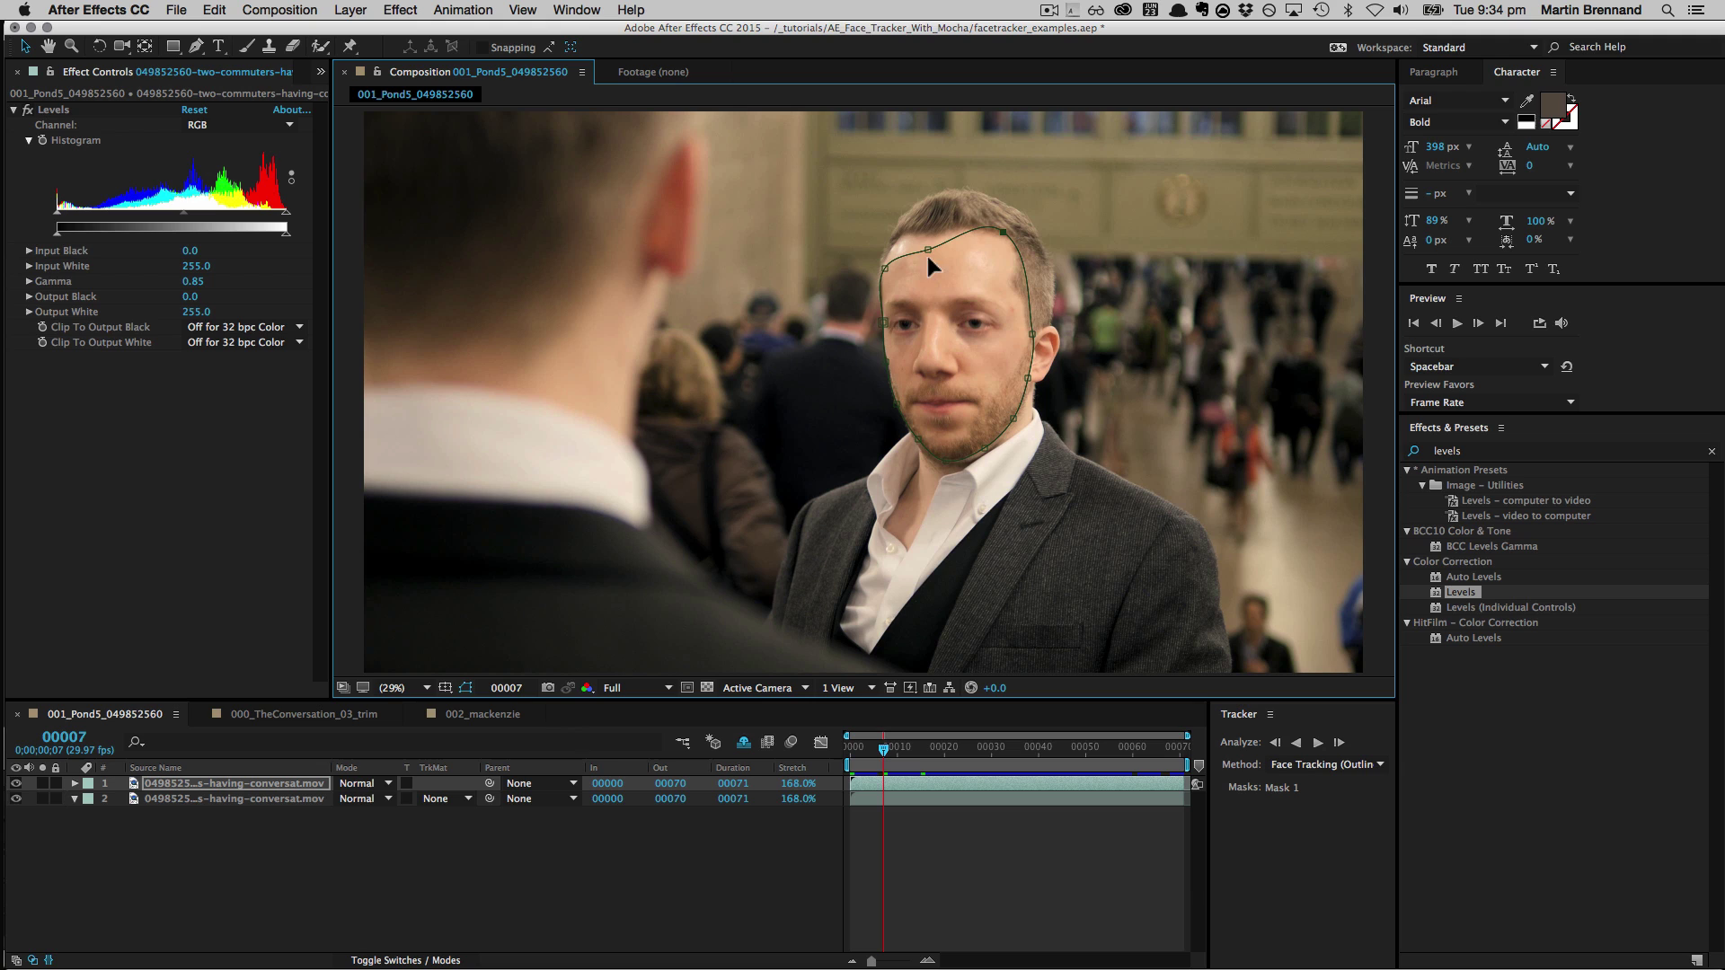
click(157, 789)
key(m)
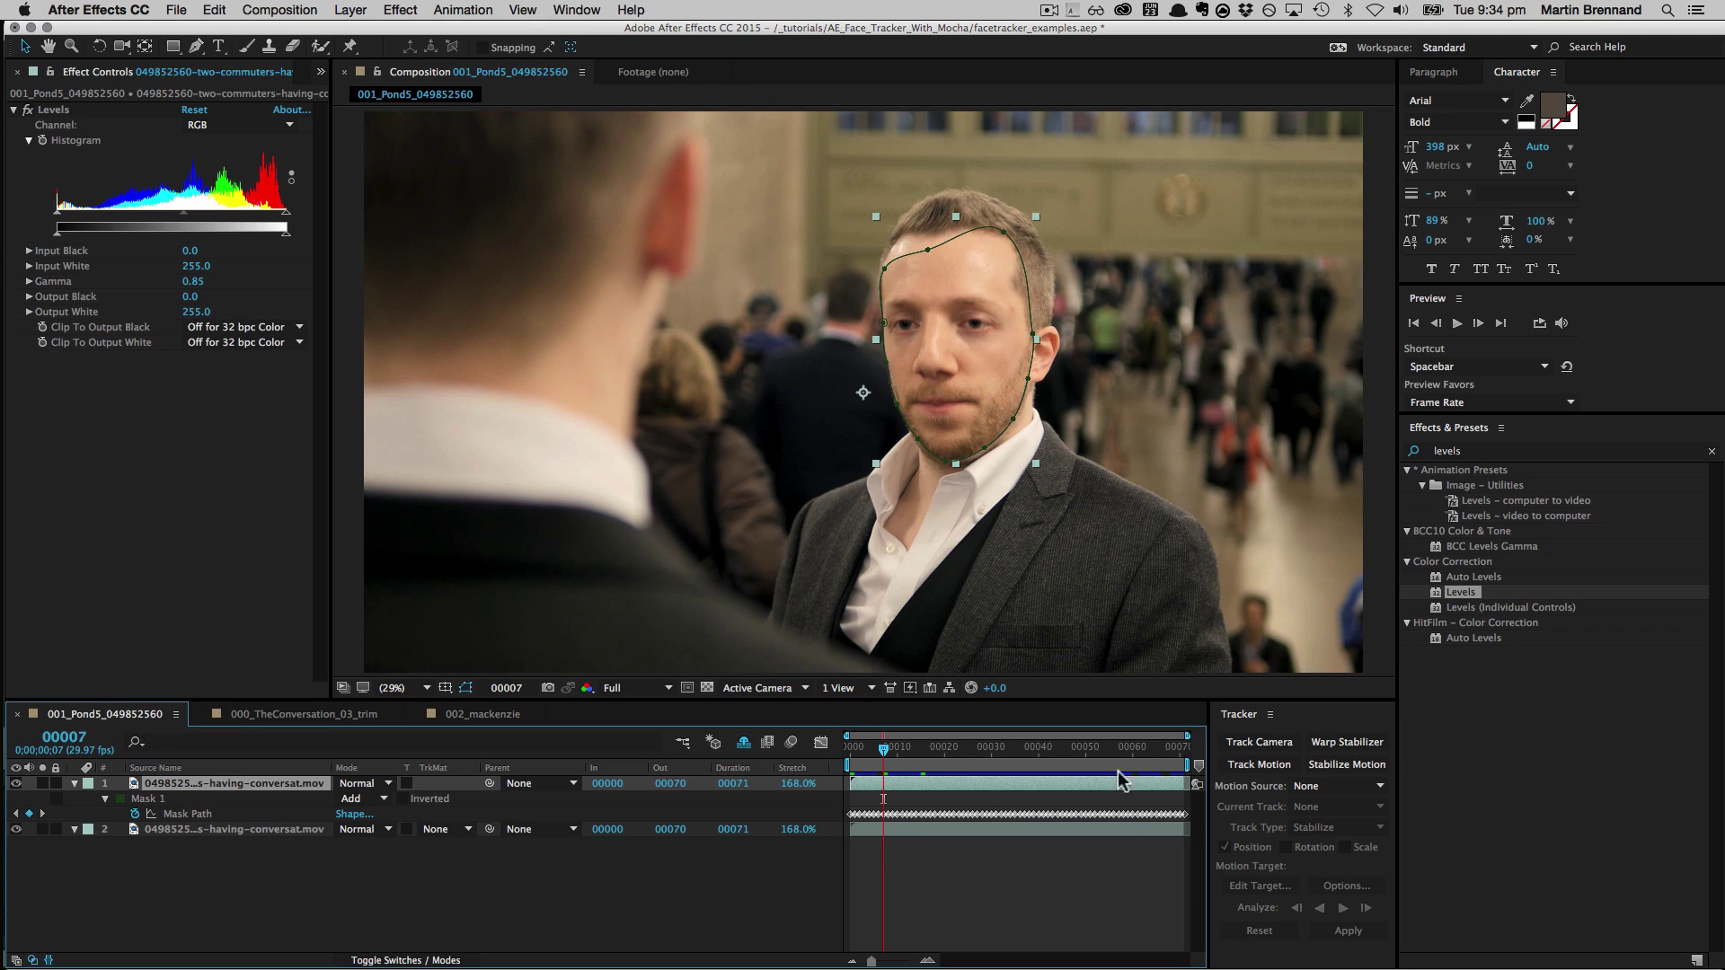
mouse_move(884, 753)
mouse_down()
mouse_move(860, 753)
mouse_move(883, 751)
mouse_up()
key(super+z)
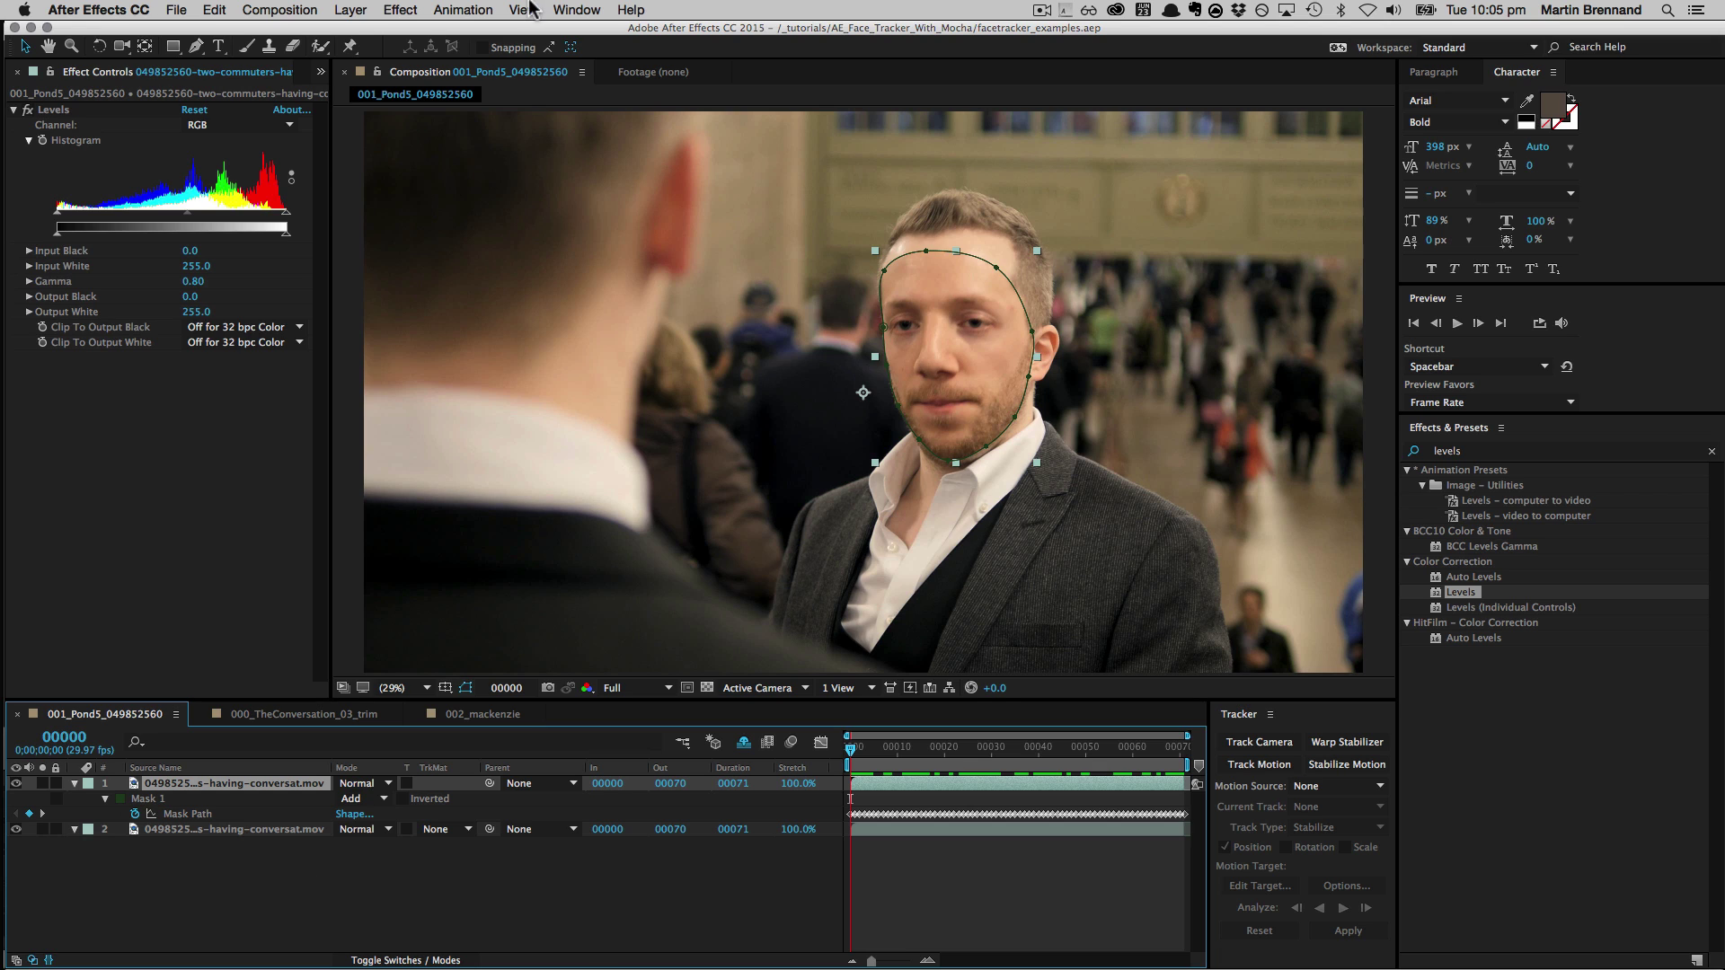
click(482, 9)
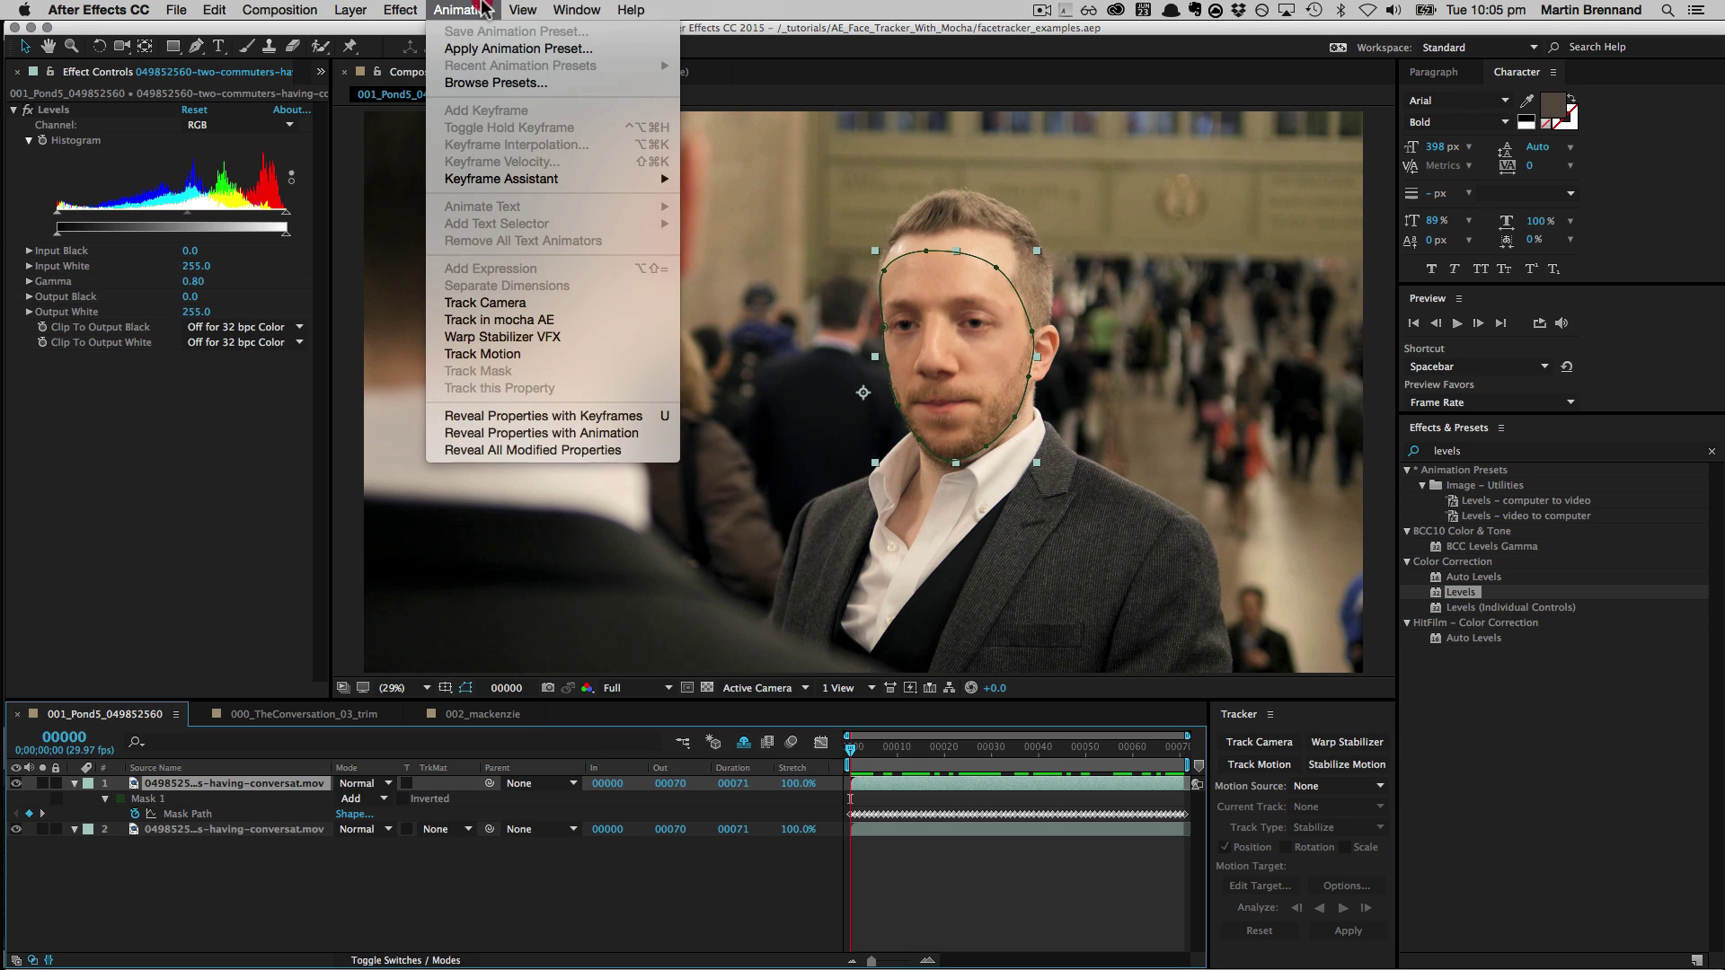
Send the commuters clip to Mocha AE and fit the timeline to all 70 frames.
click(494, 322)
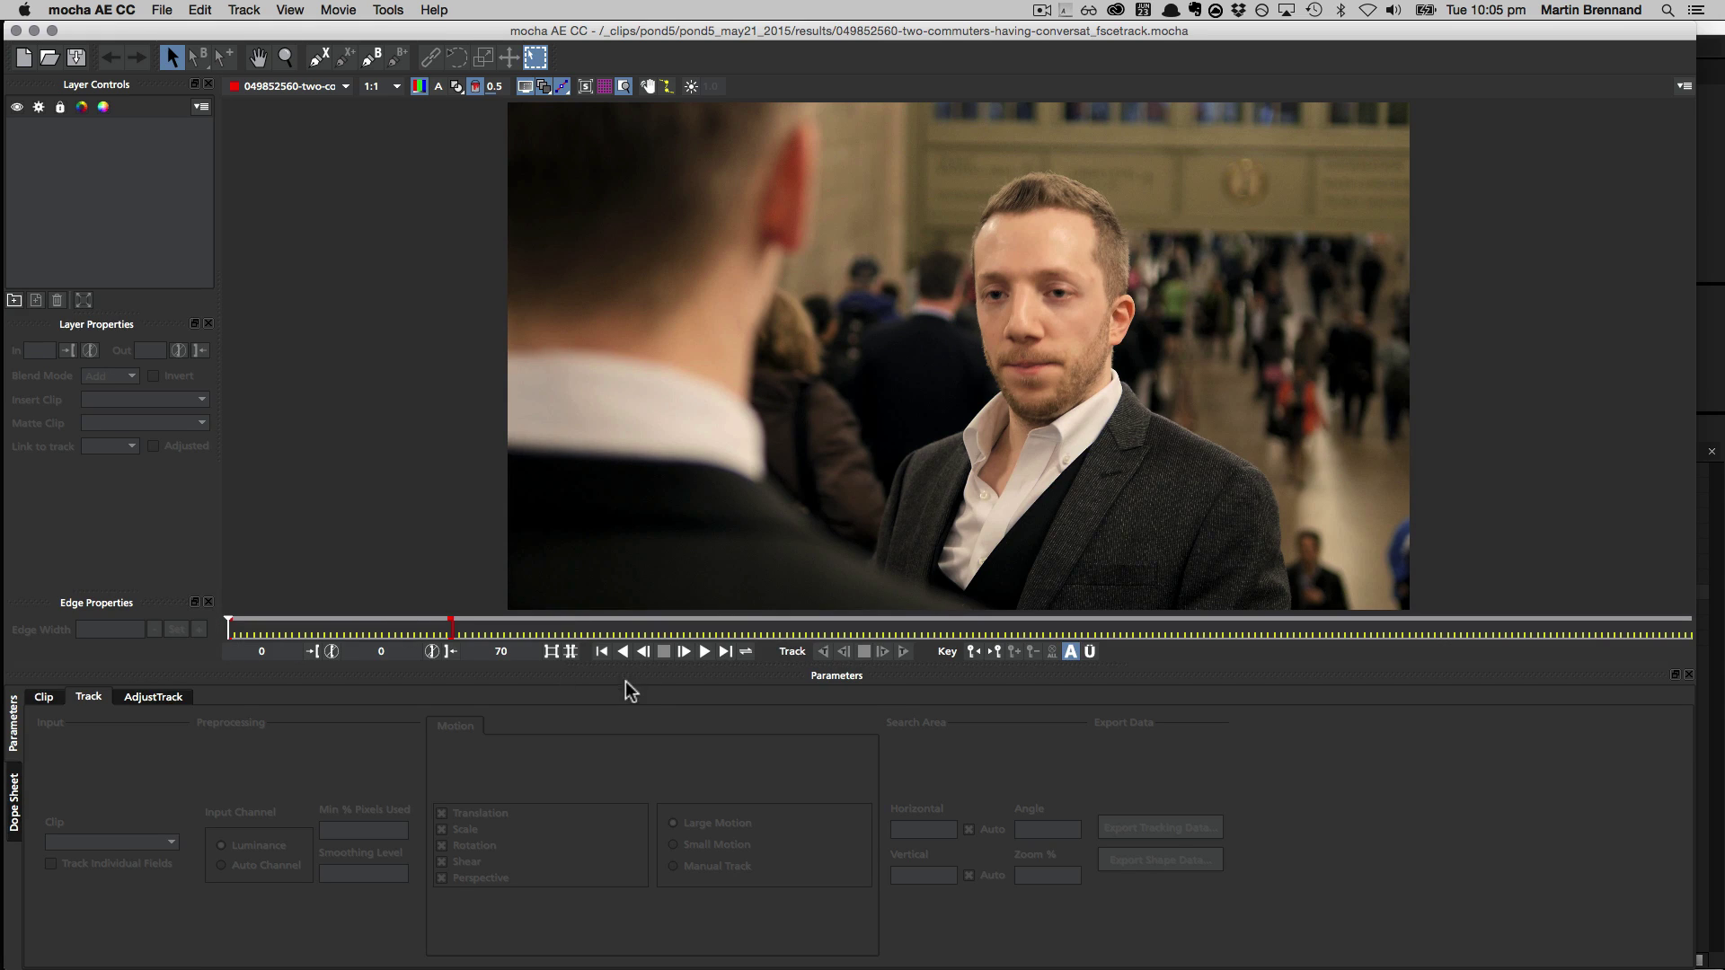
click(550, 652)
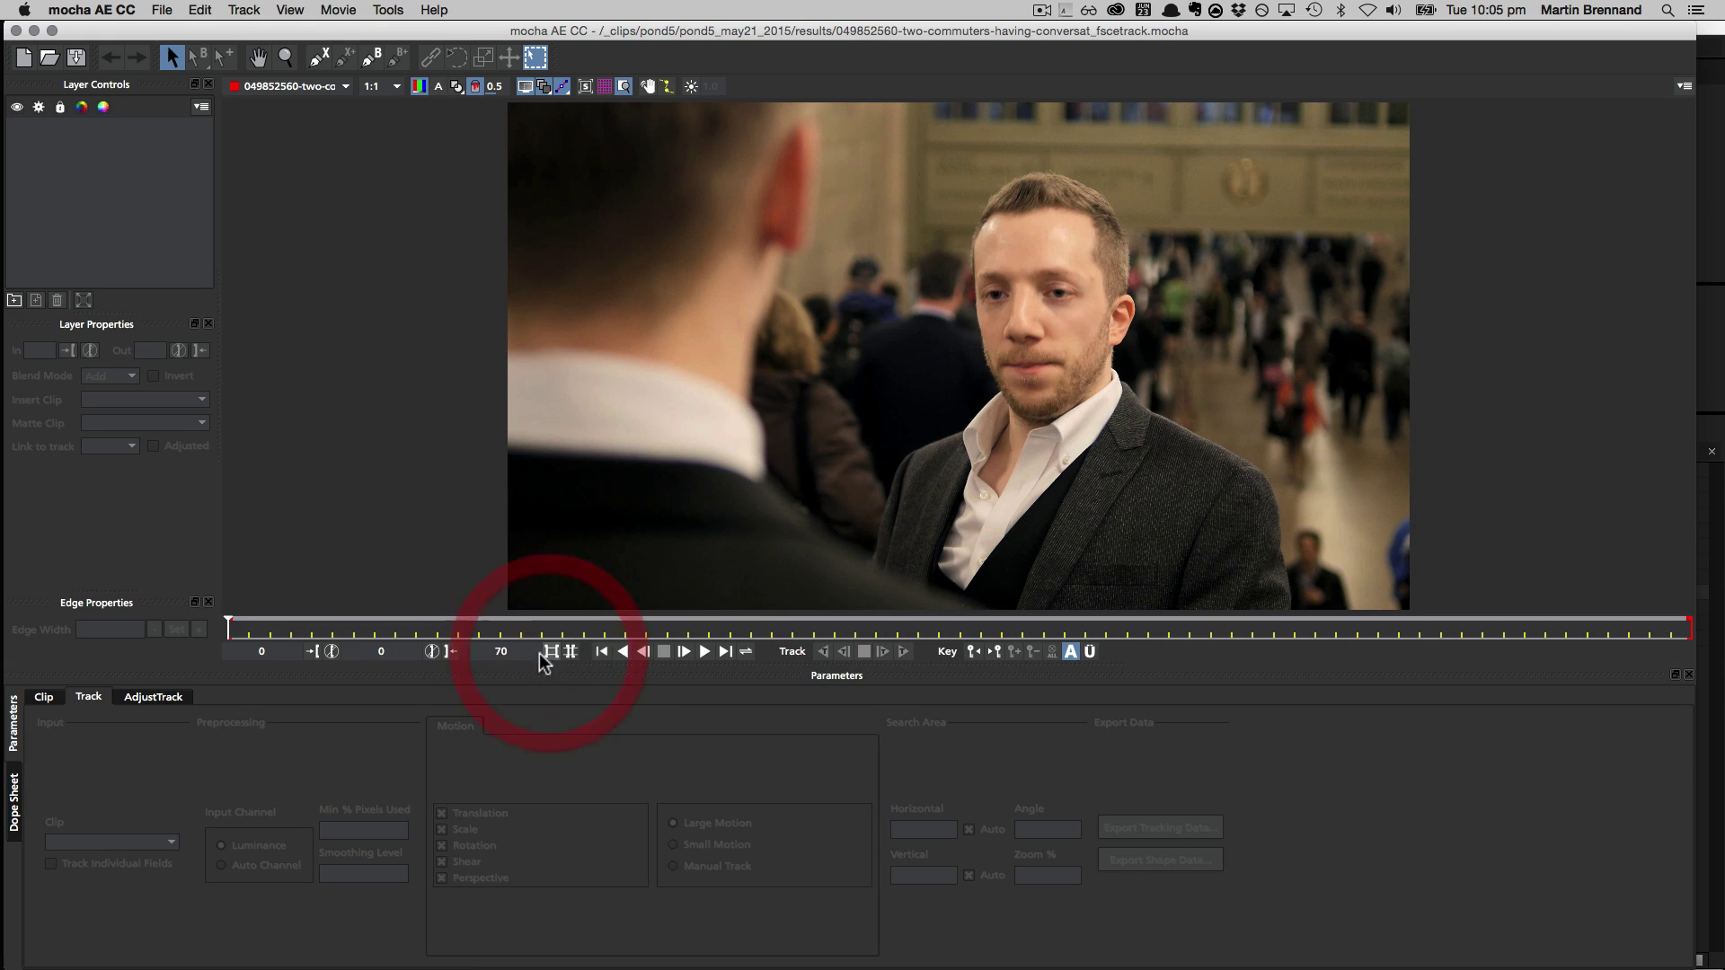
drag(400, 626, 897, 619)
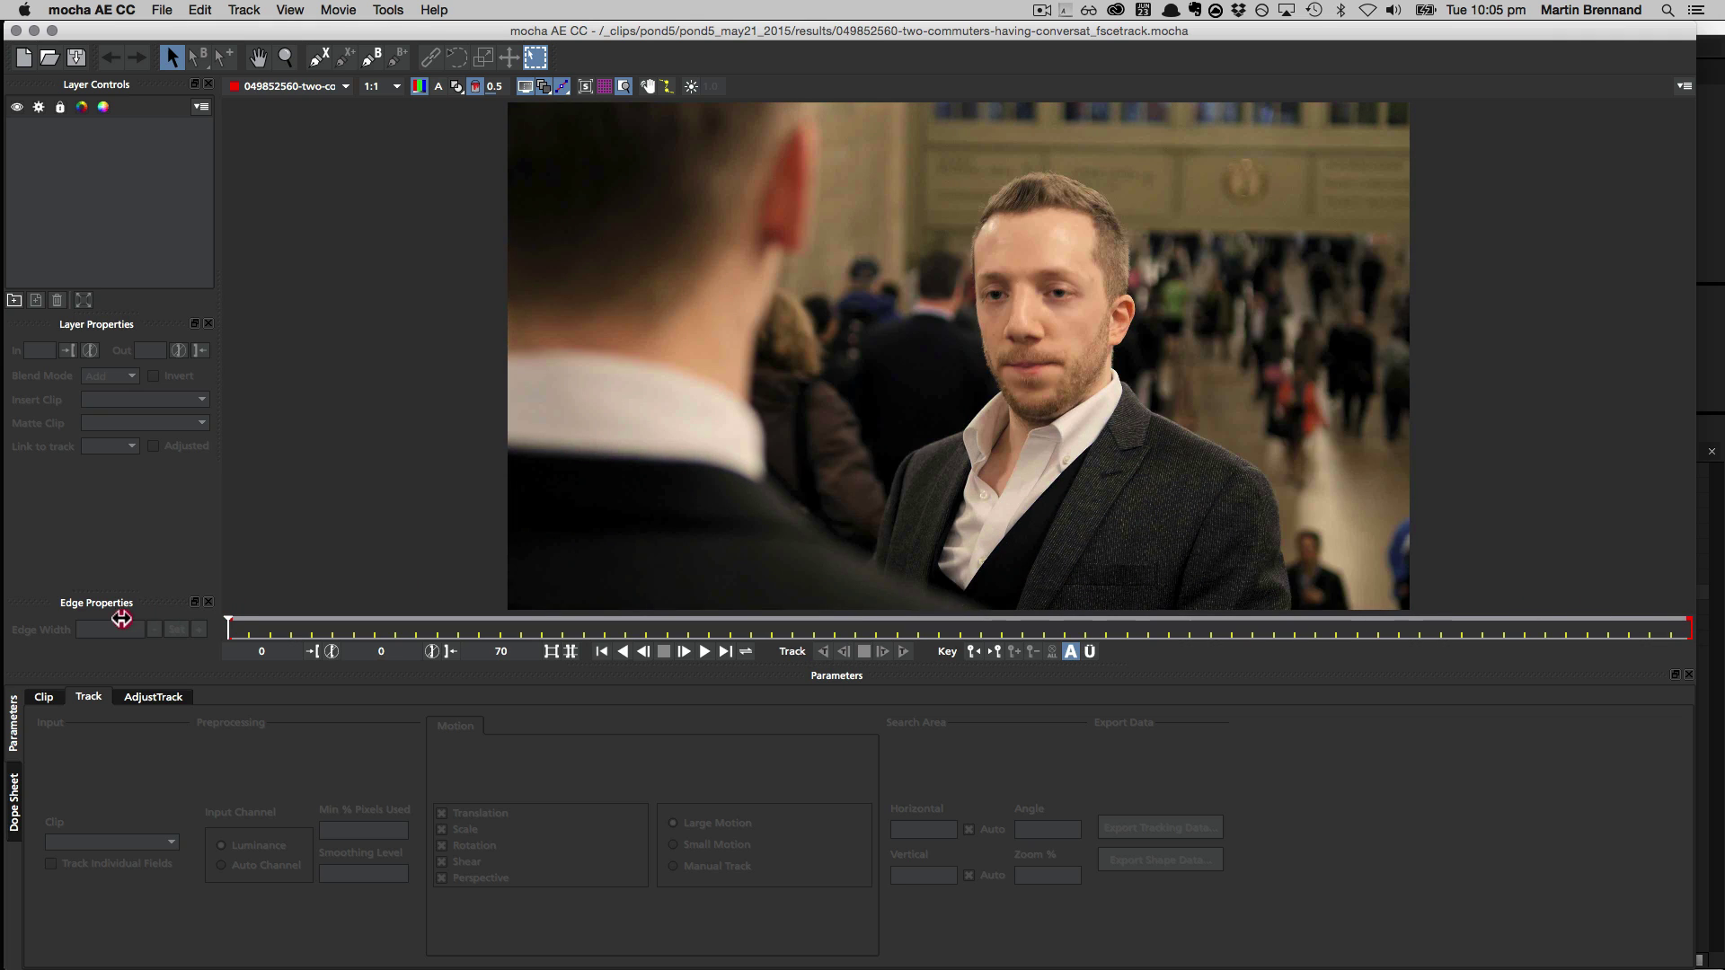
click(121, 618)
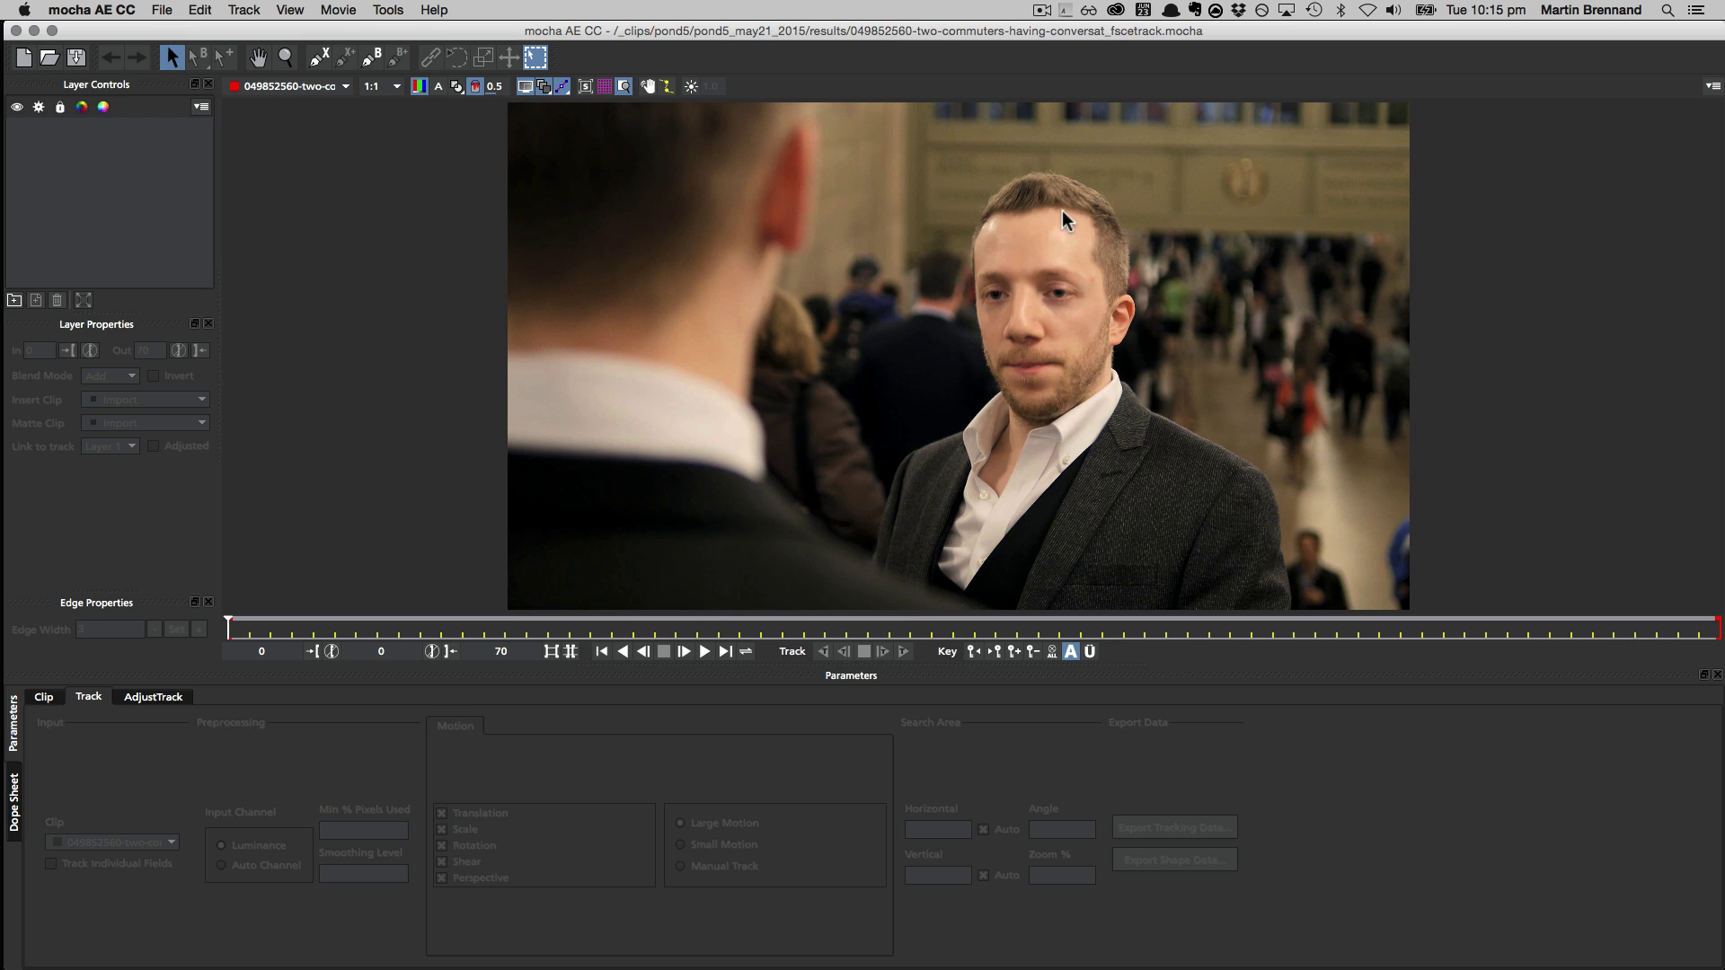
Draw a closed X-Spline shape on Layer 1 around the man's forehead and eyes.
click(319, 57)
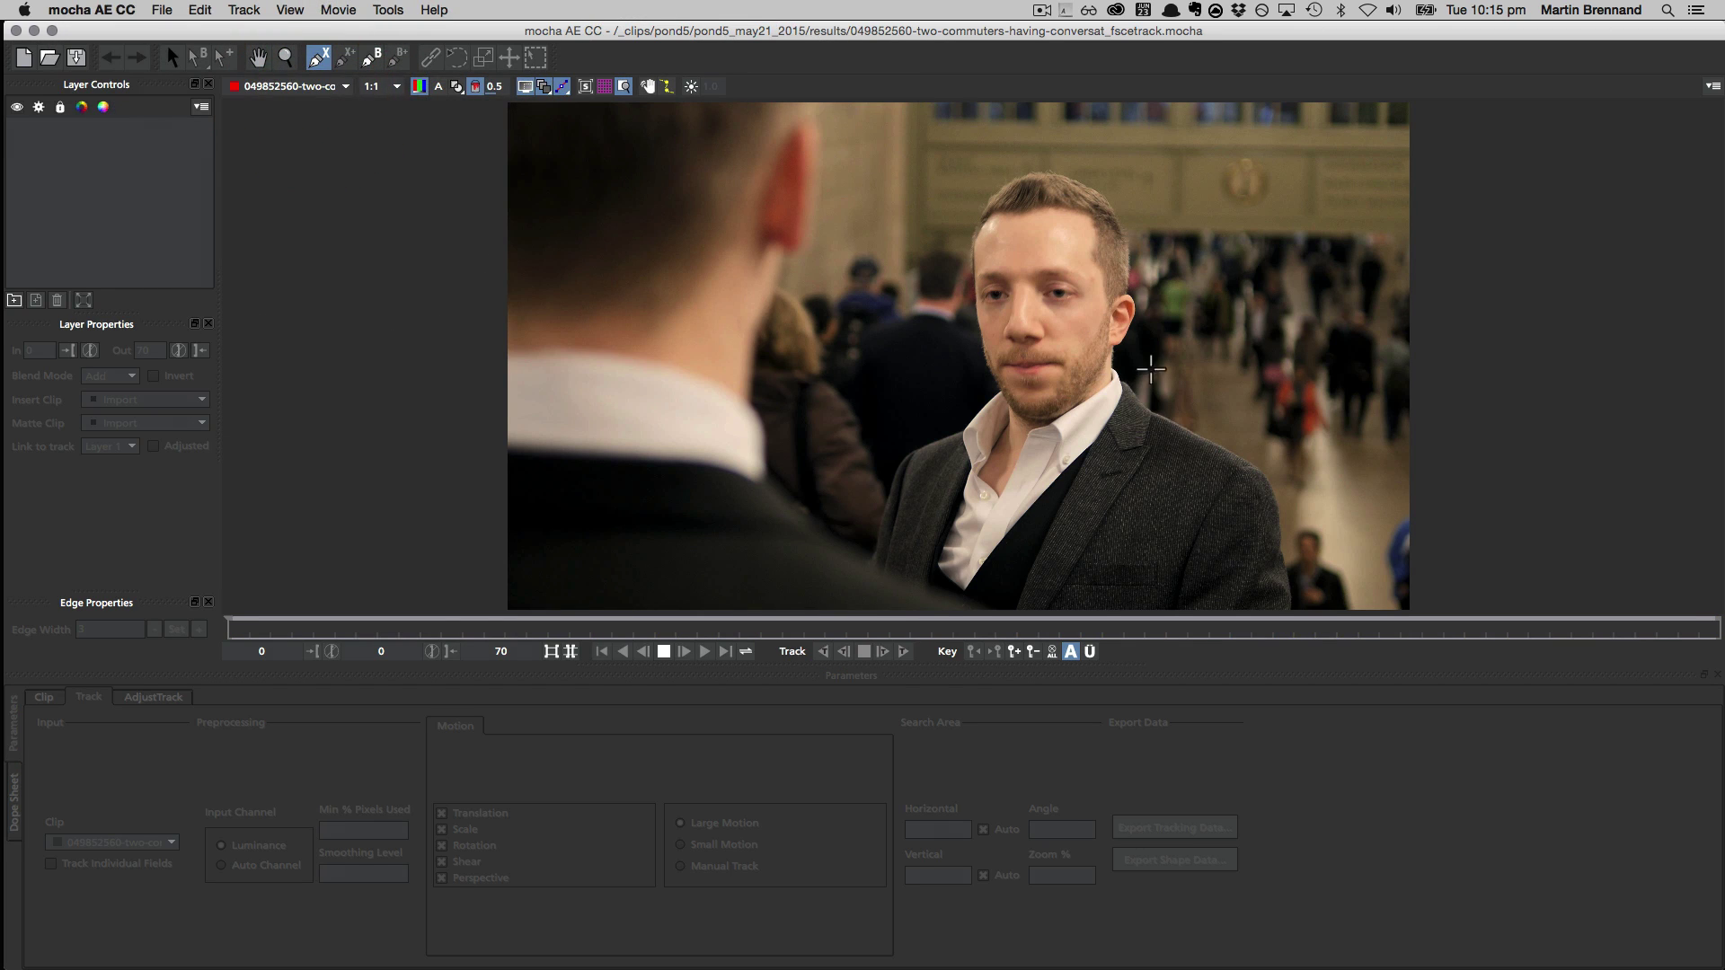
click(1121, 325)
click(1112, 293)
click(1100, 260)
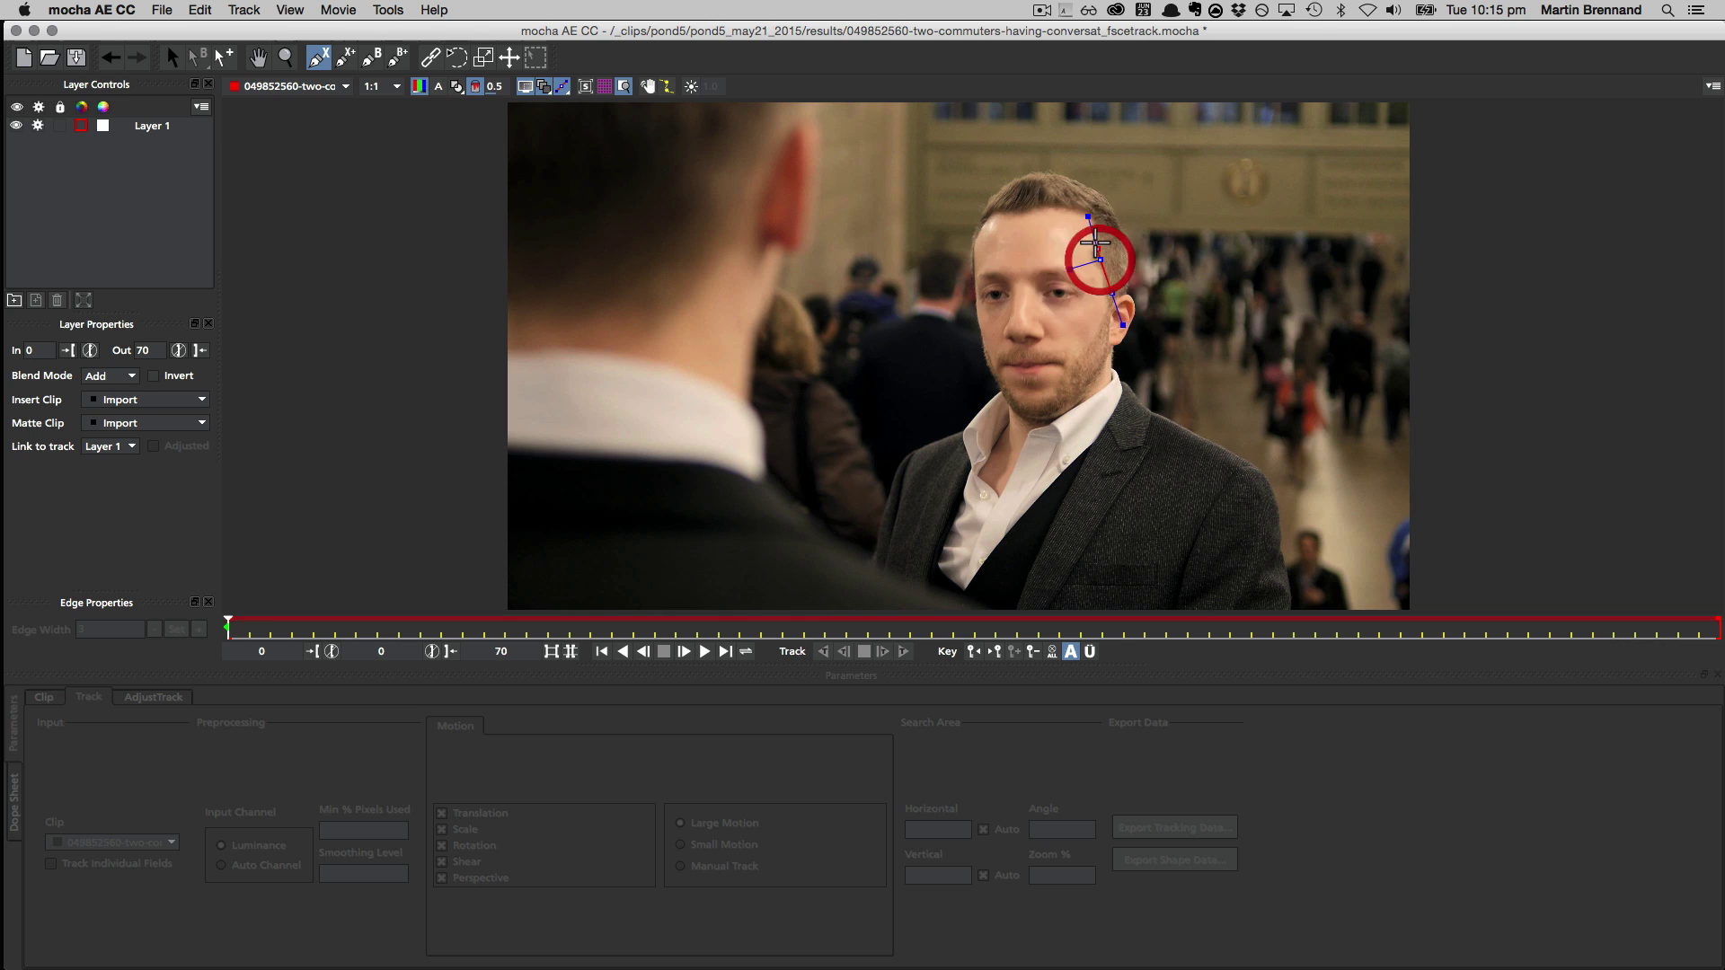
click(1095, 233)
click(1096, 209)
click(1031, 198)
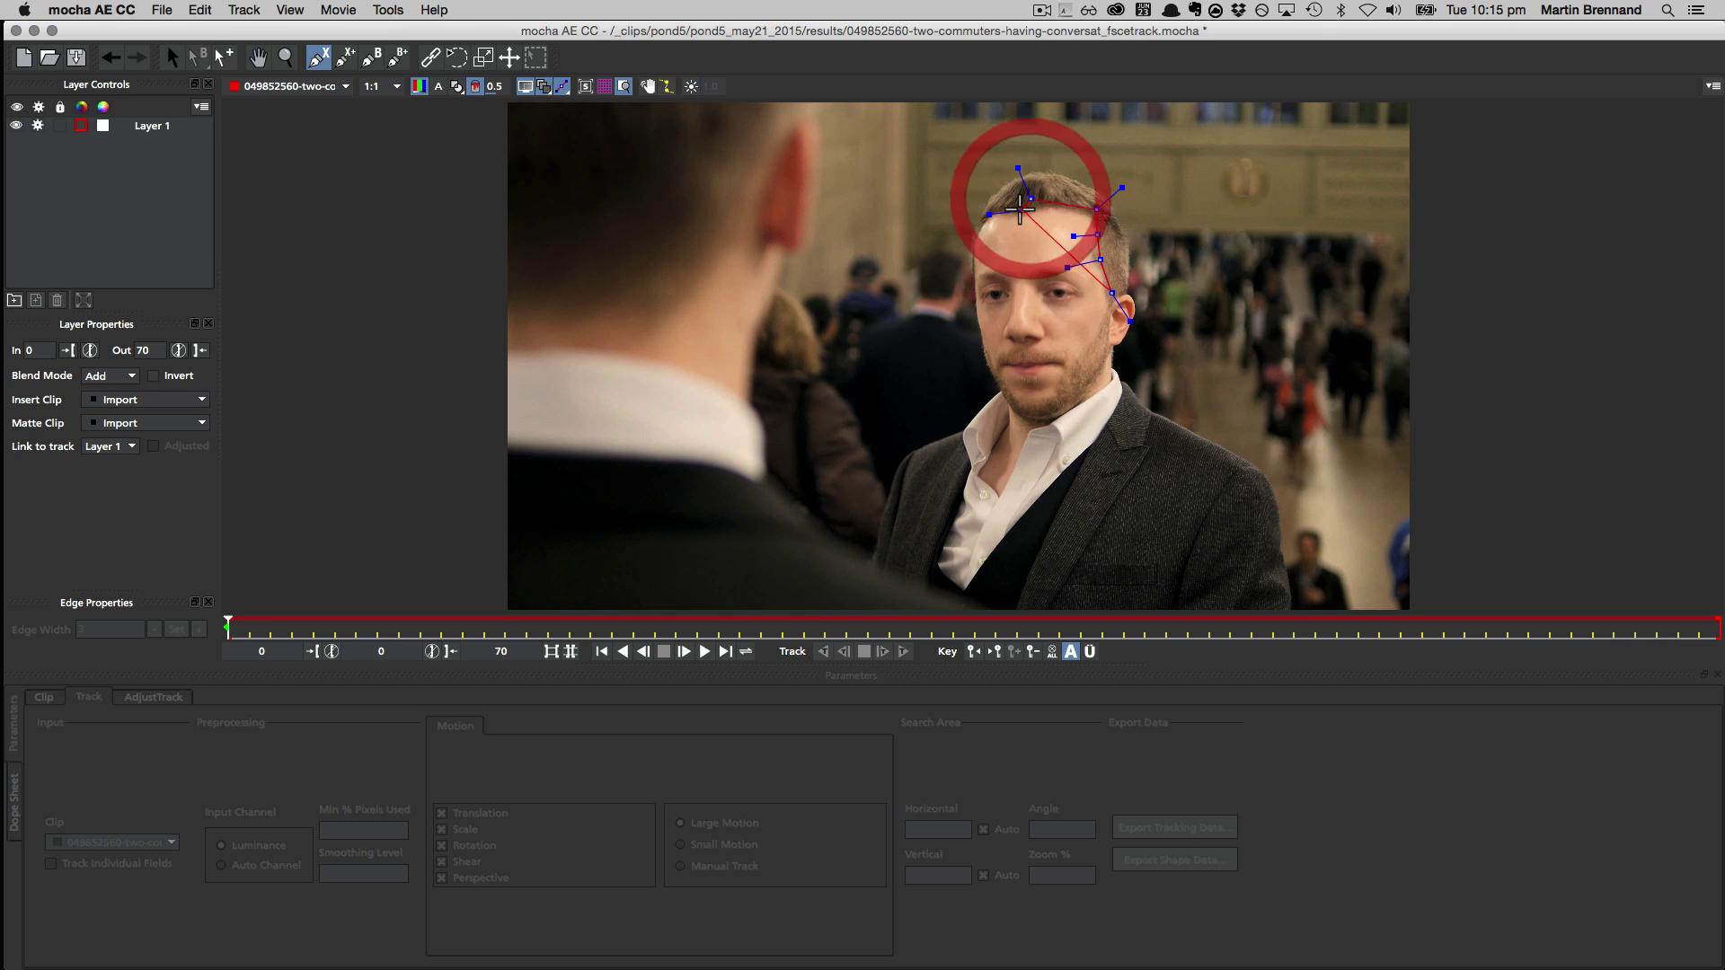
click(1020, 209)
click(996, 209)
click(973, 231)
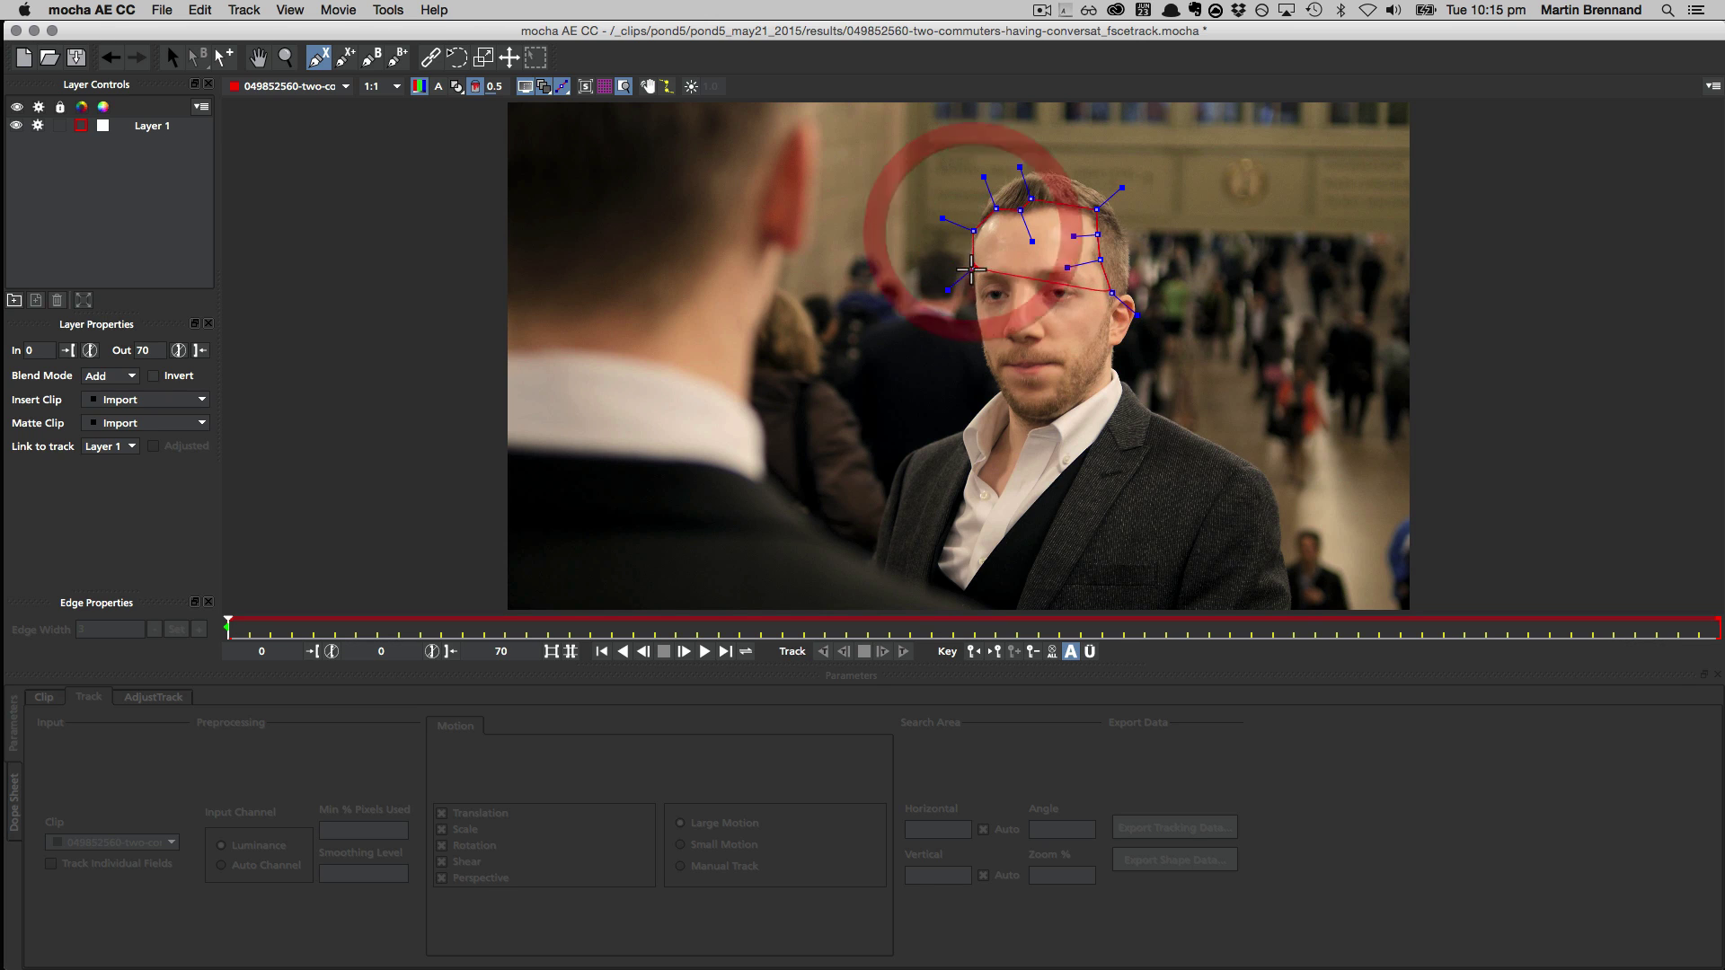
click(972, 278)
click(971, 297)
click(997, 311)
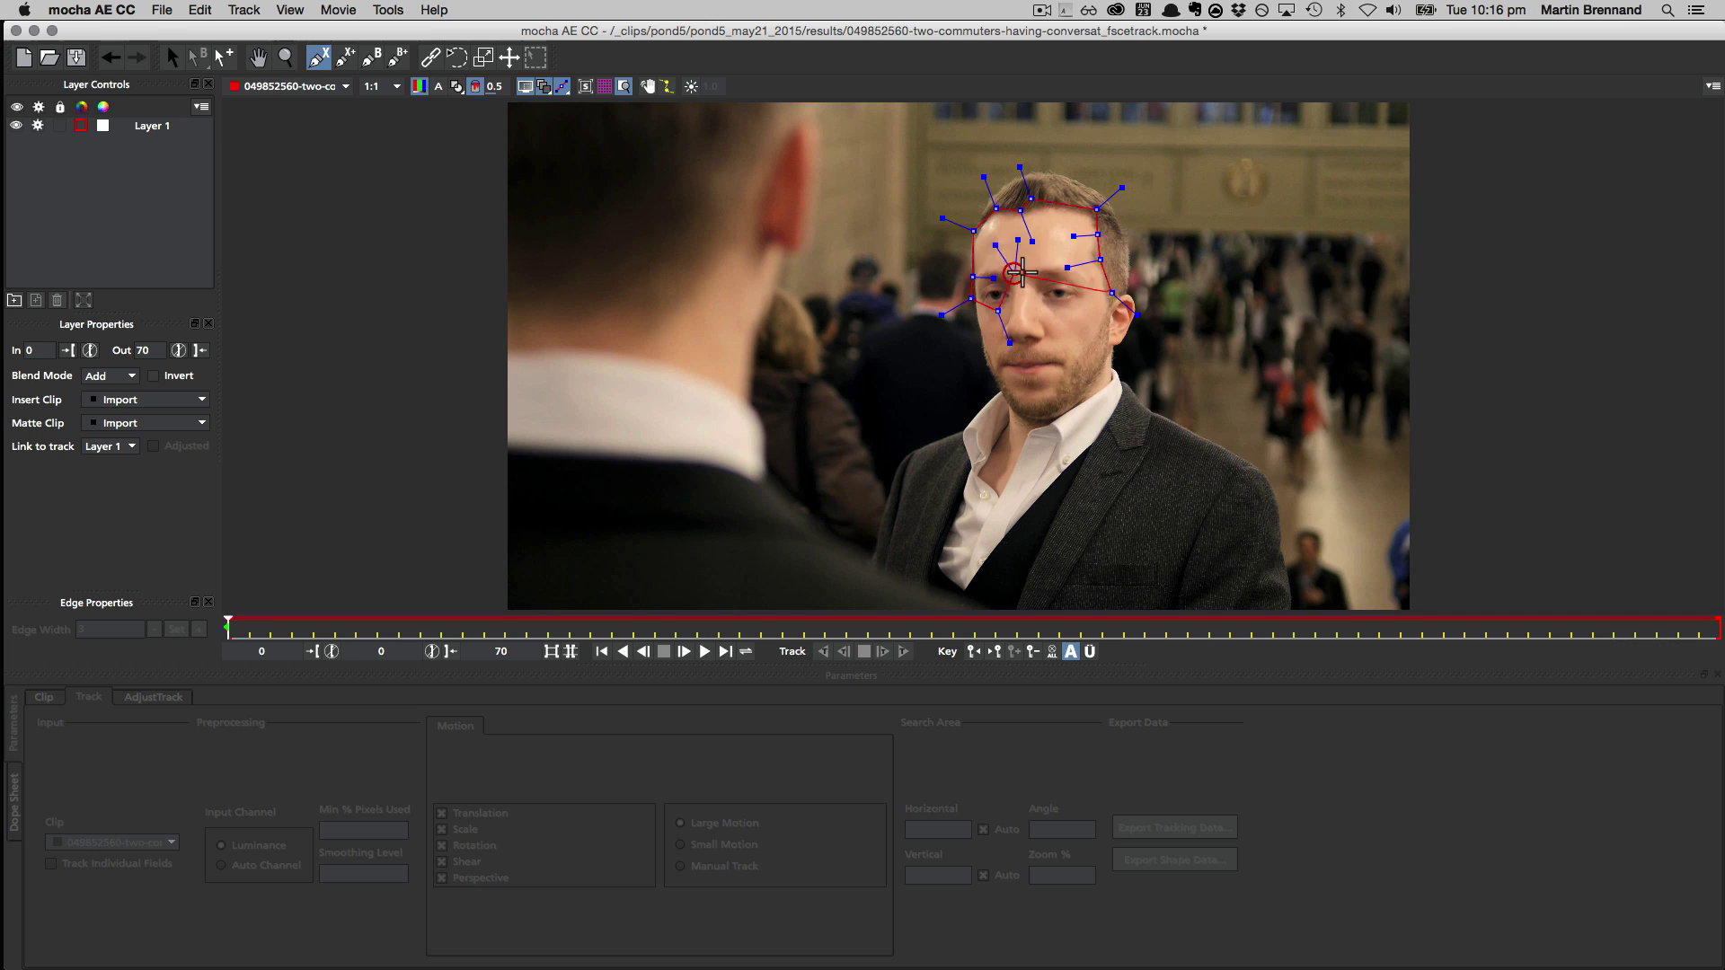
click(1037, 290)
click(1057, 314)
right_click(1121, 175)
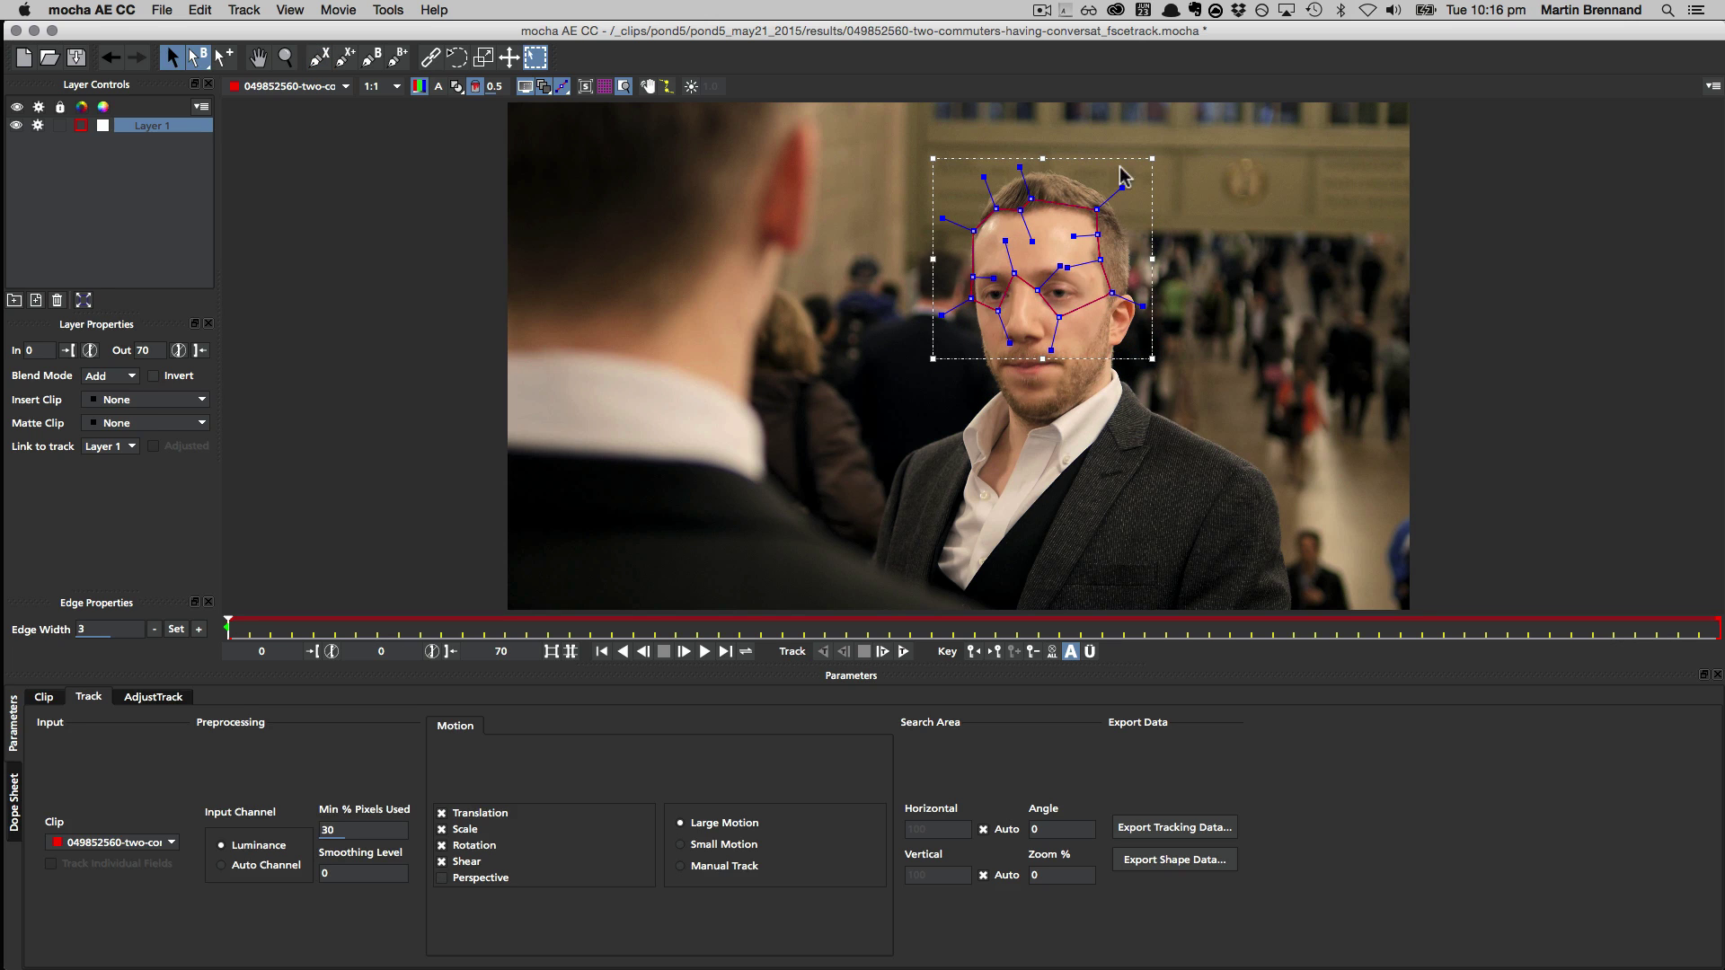
Refine the spline's hairline and left-side points with the Pick tool.
drag(1118, 190, 1042, 204)
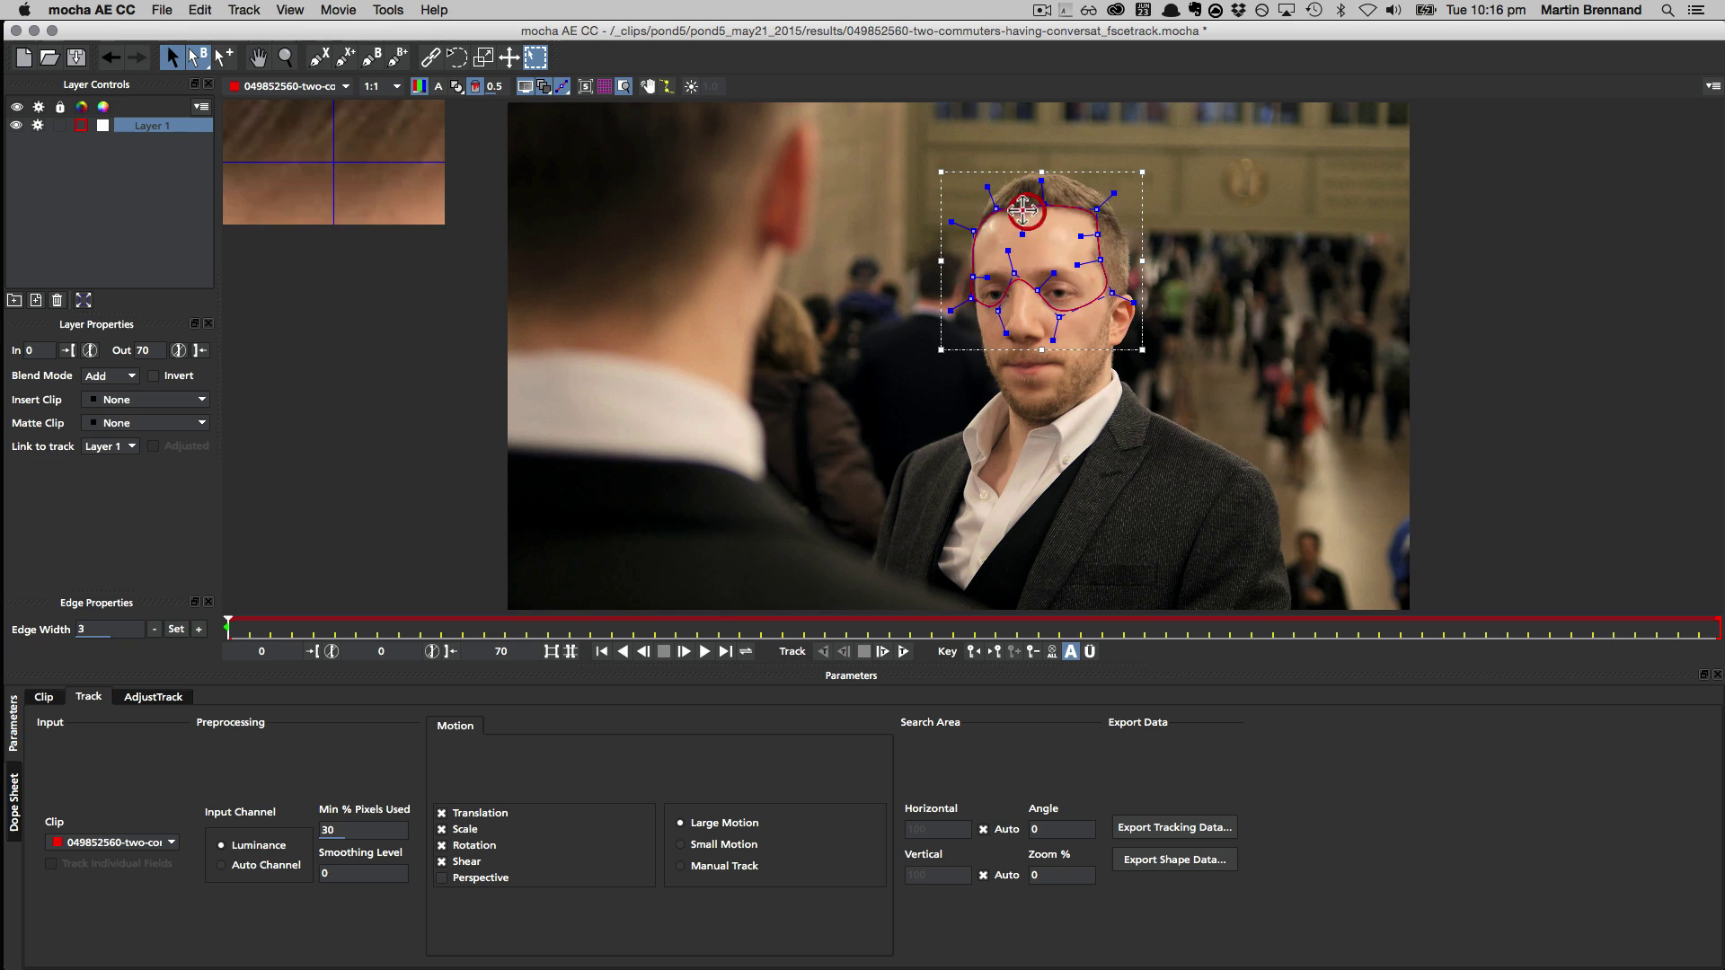
click(994, 209)
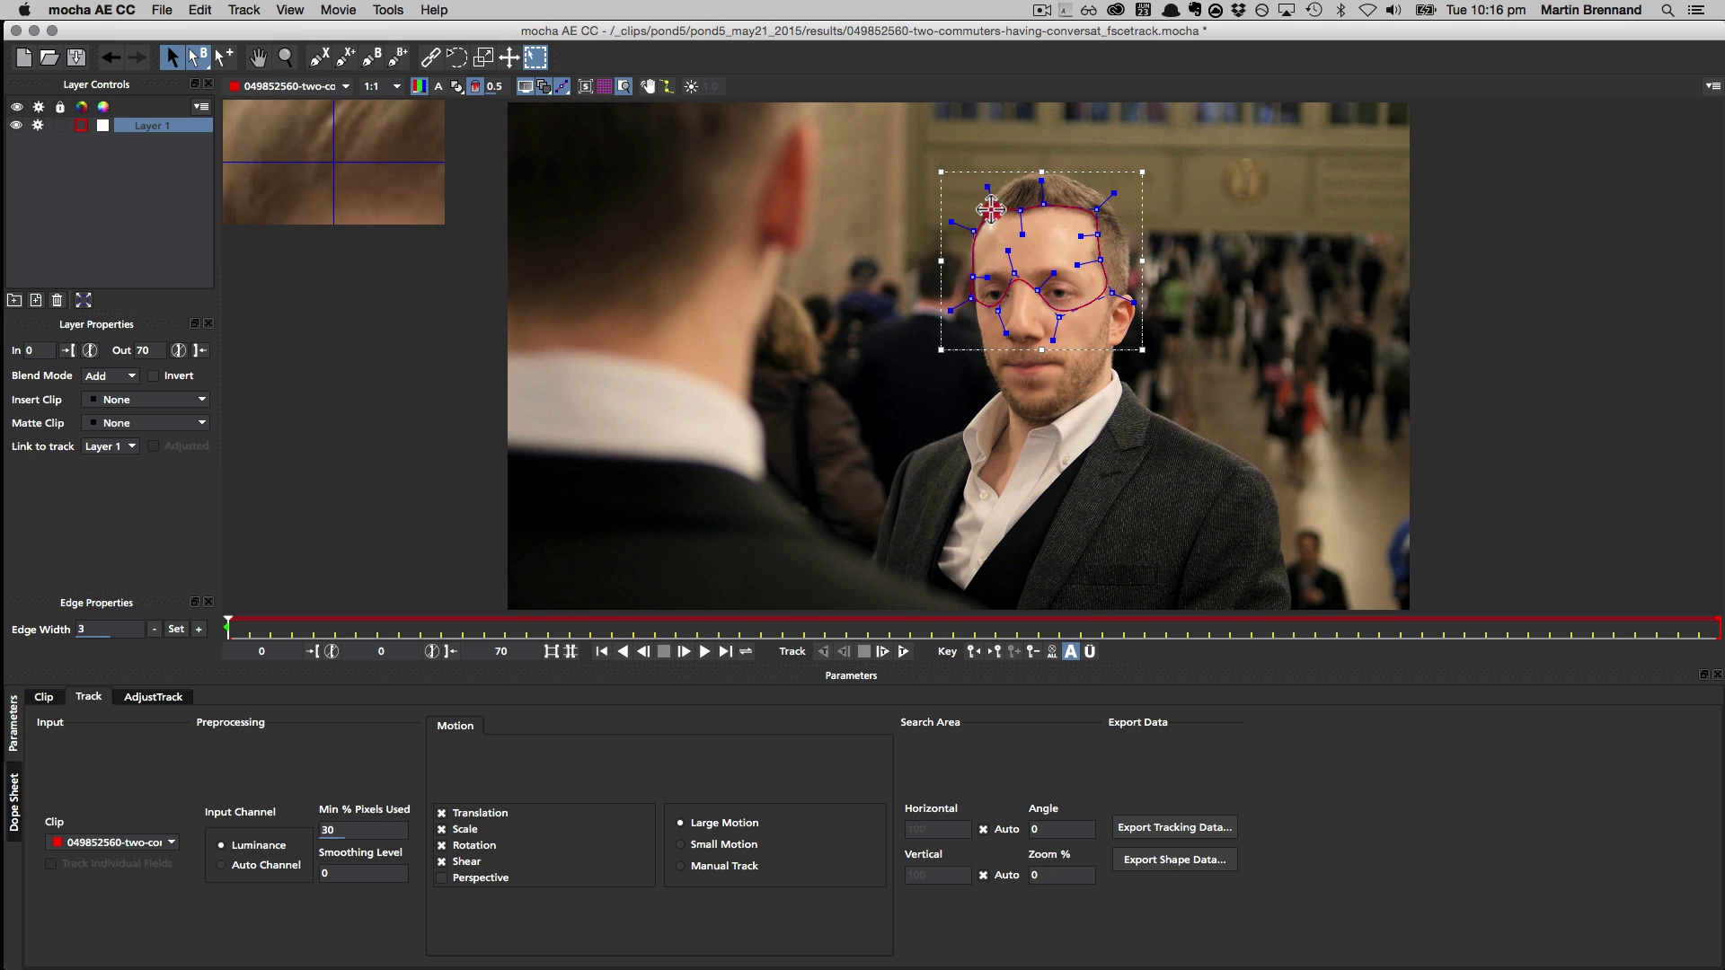
click(971, 278)
click(974, 301)
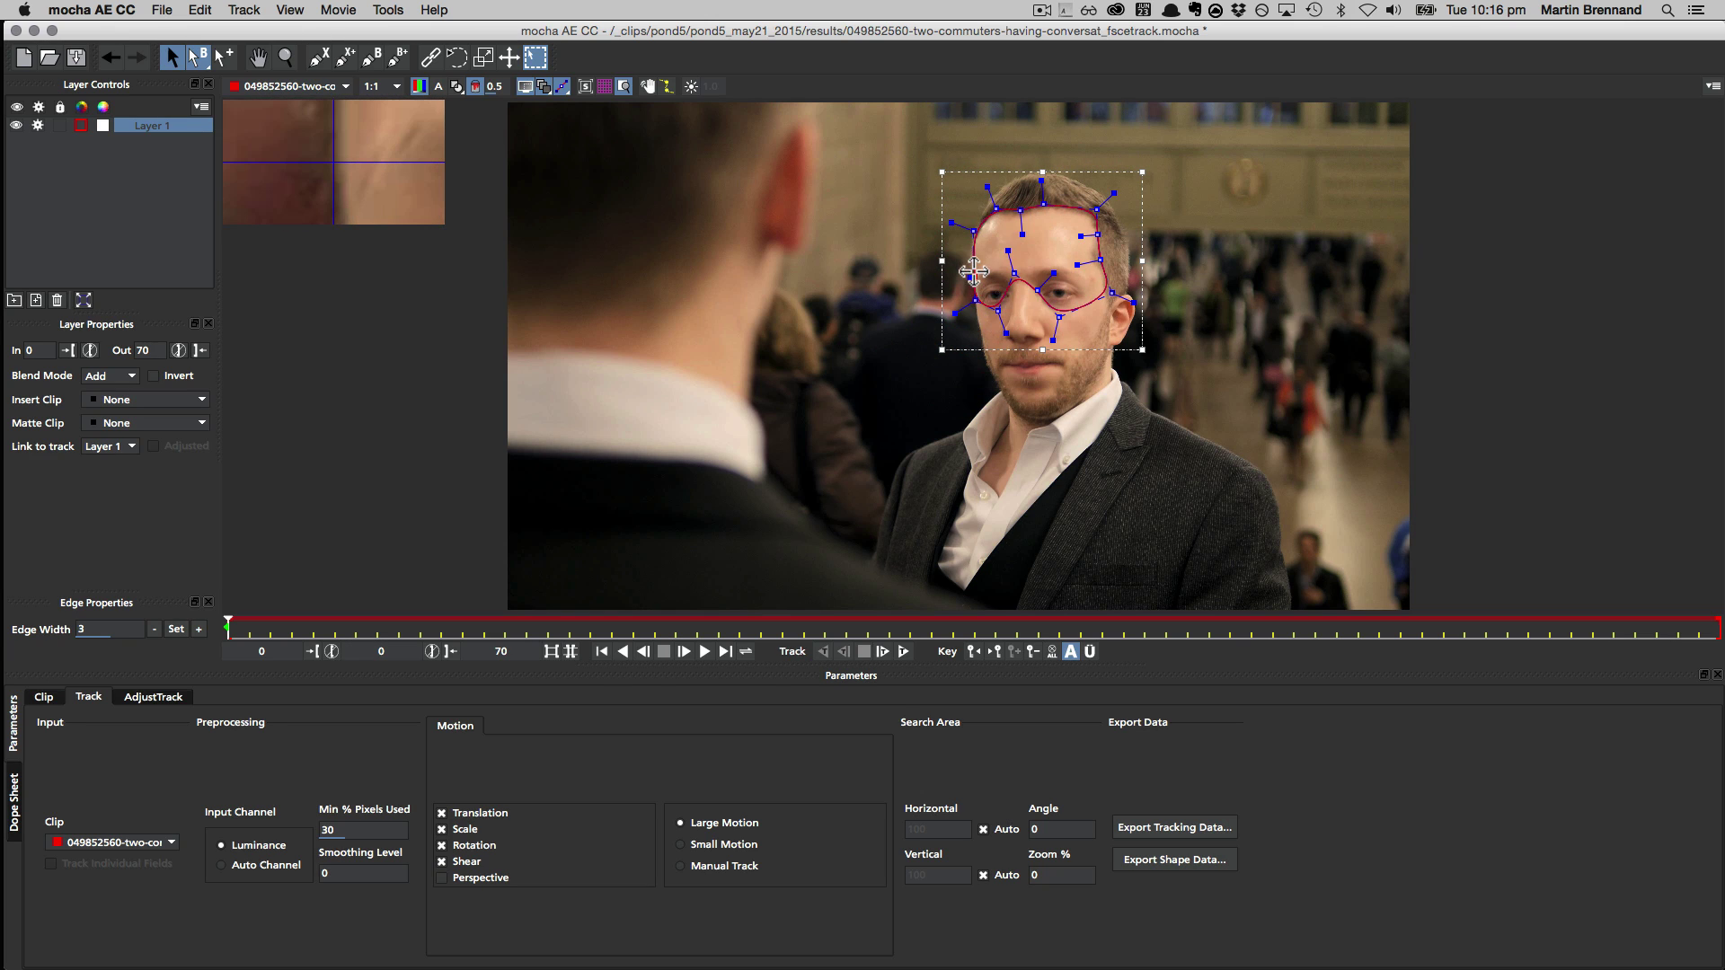
click(972, 277)
Track Layer 1 forward with Min % Pixels Used 90 and review it through frame 70.
click(903, 652)
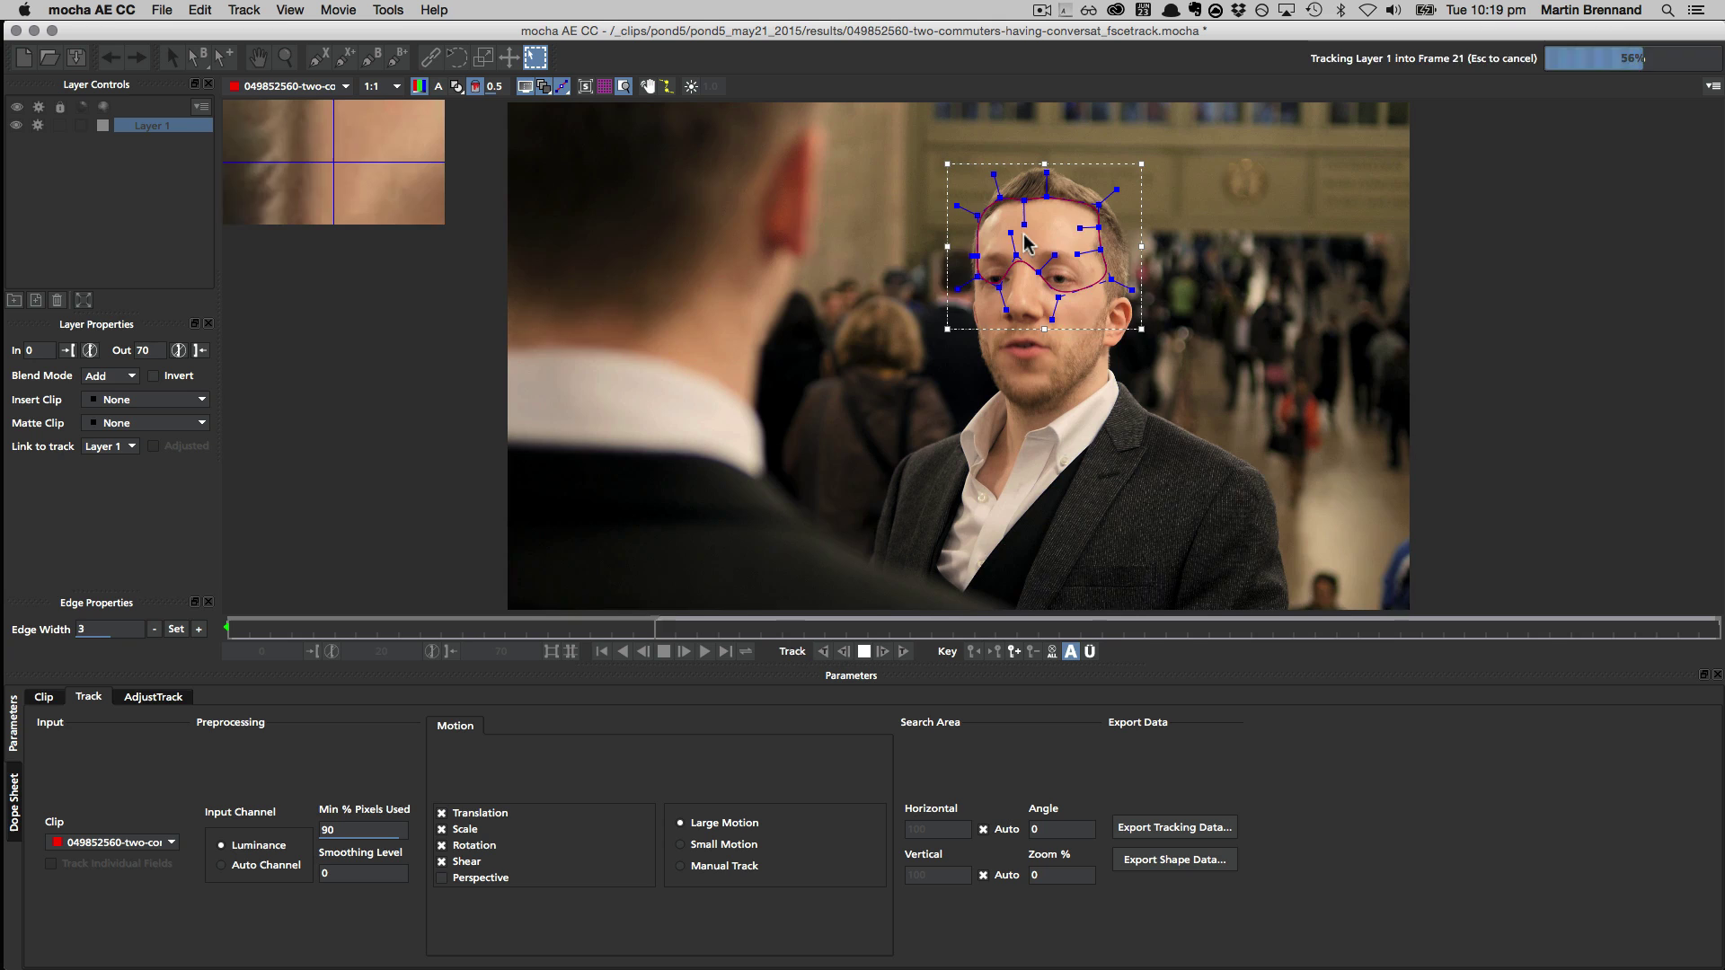
key(Escape)
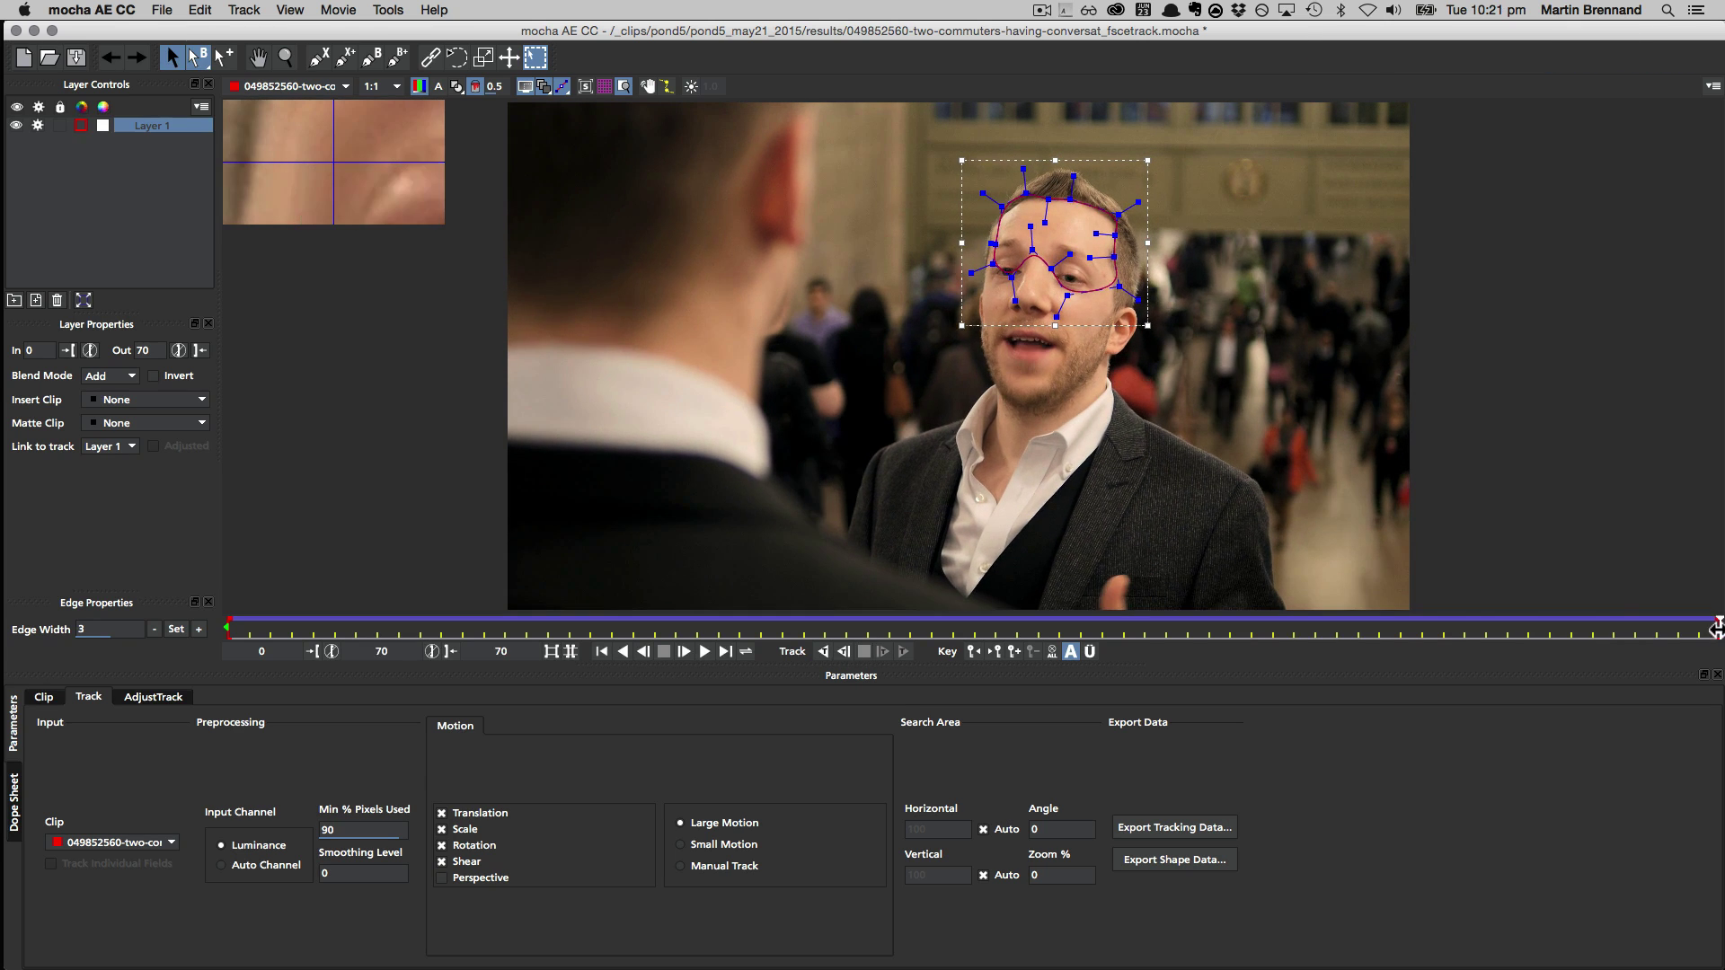
drag(1617, 634, 1718, 629)
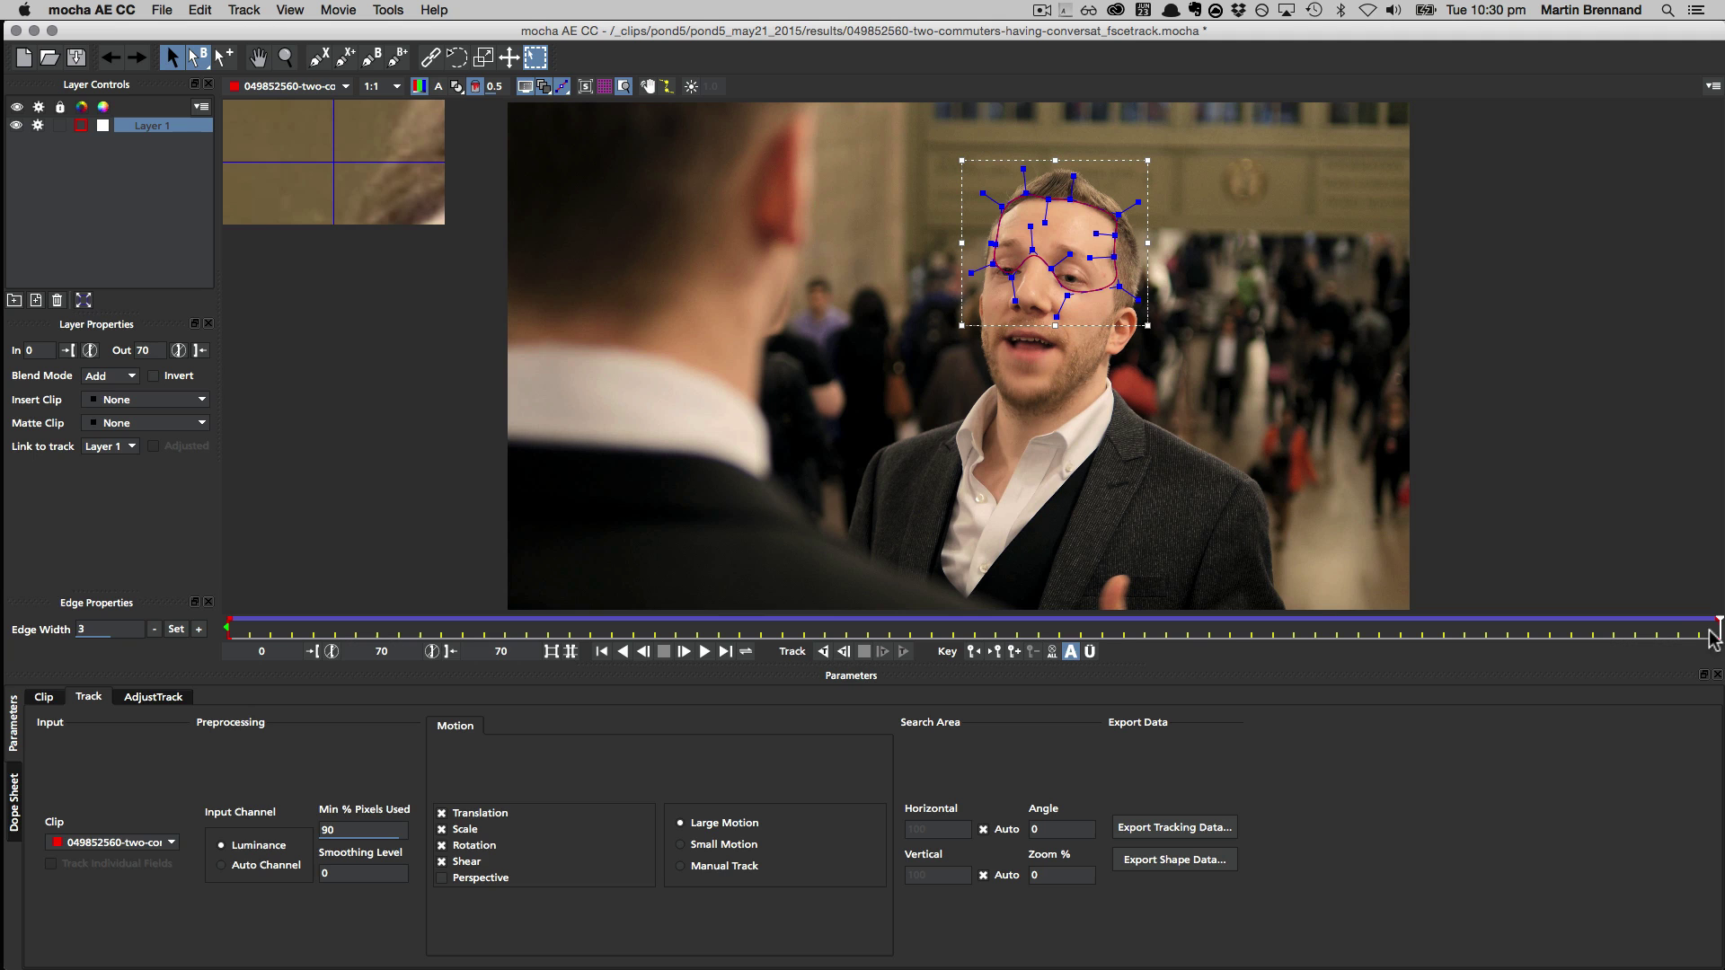
mouse_move(1700, 623)
mouse_down()
mouse_move(870, 581)
mouse_move(293, 575)
mouse_move(1184, 621)
mouse_move(1716, 623)
mouse_up()
Fix a left-side spline point, then copy Layer 1's mocha shape data for AE to the clipboard.
drag(992, 251, 988, 266)
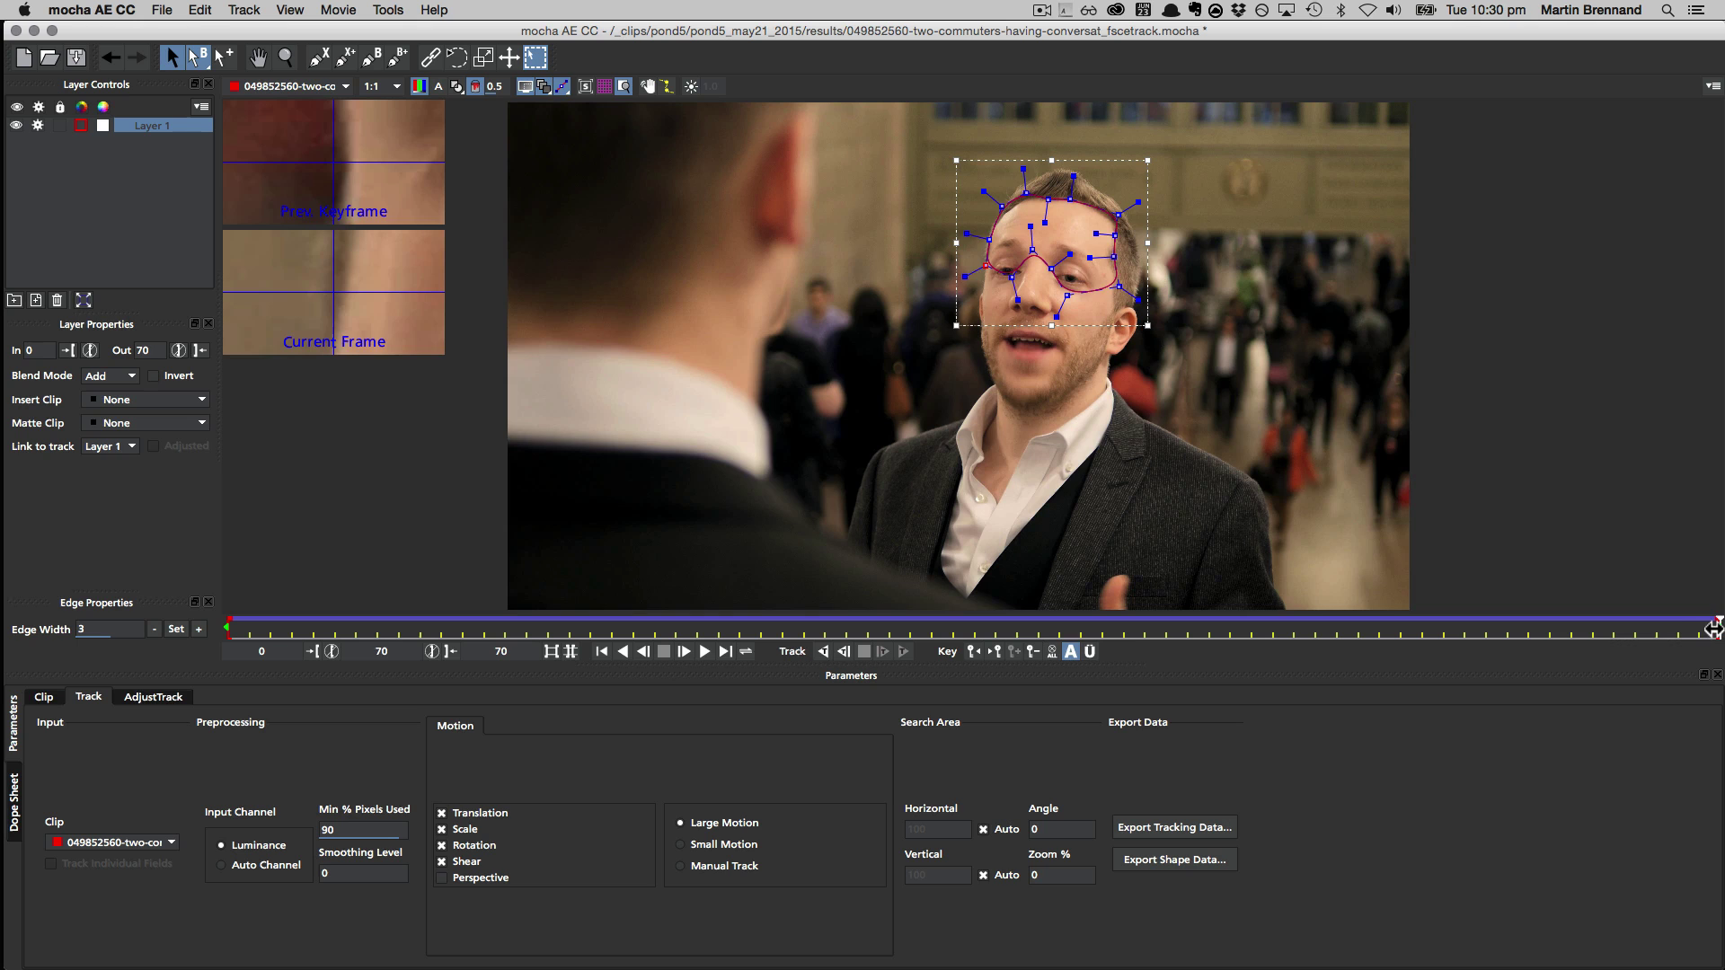
mouse_move(1714, 628)
mouse_down()
mouse_move(1405, 623)
mouse_move(1716, 626)
mouse_up()
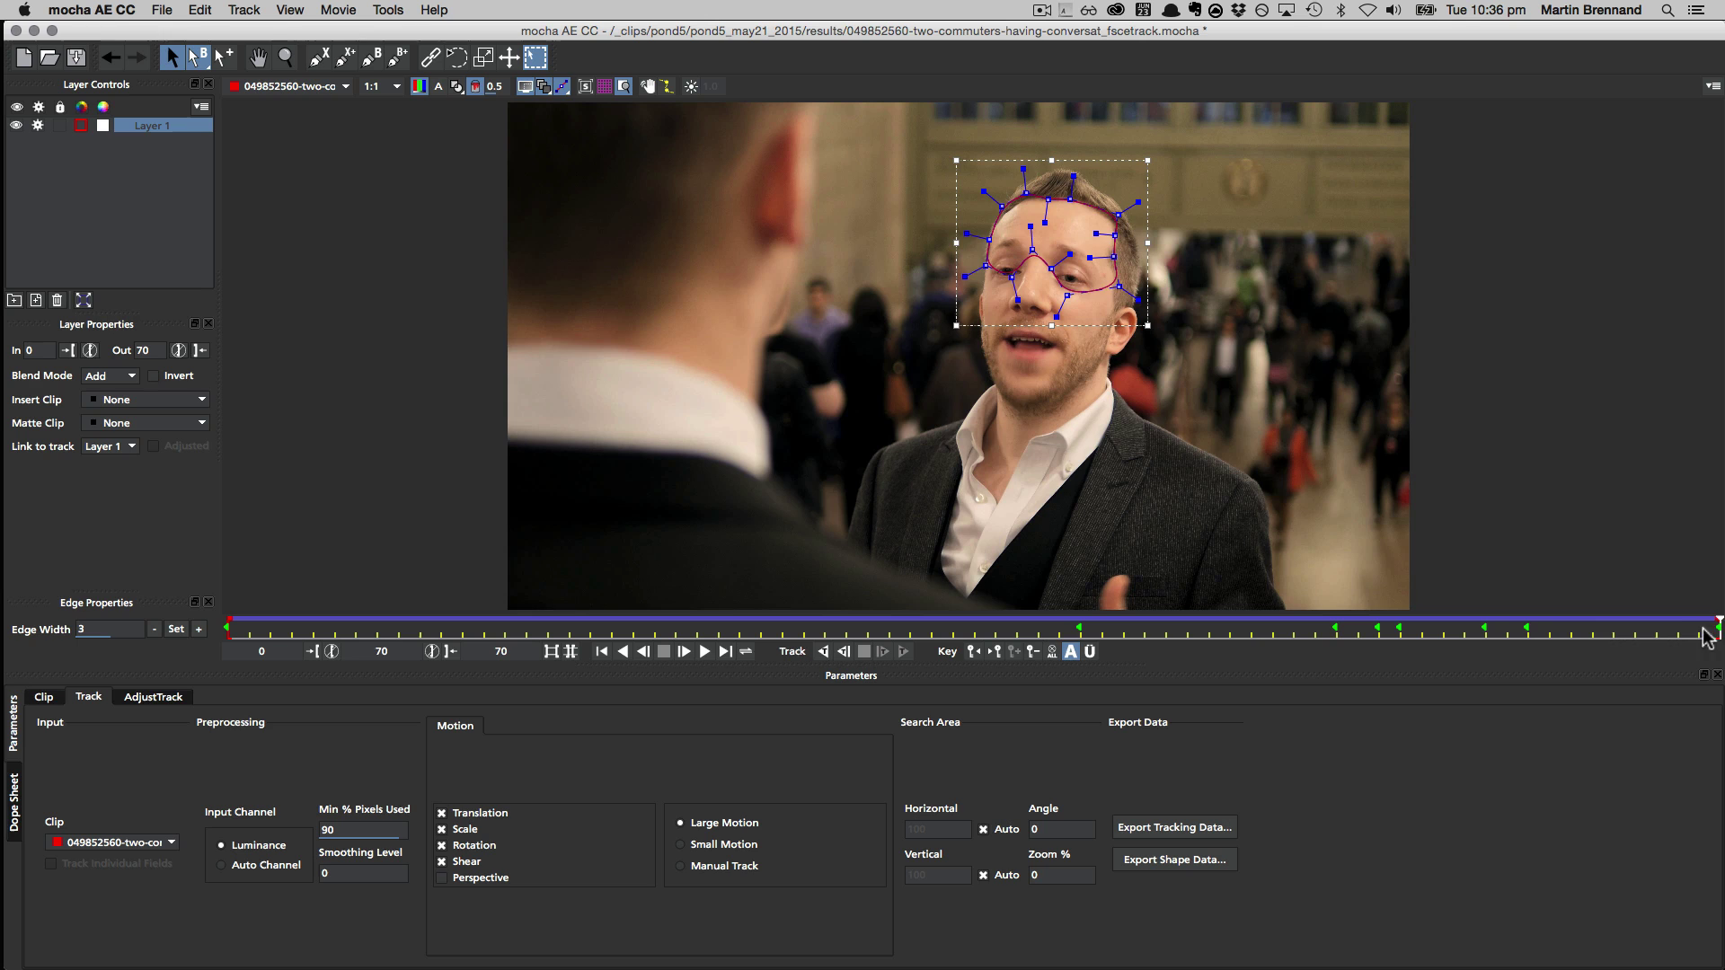
mouse_move(1715, 619)
mouse_down()
mouse_move(1309, 619)
mouse_move(1718, 620)
mouse_up()
click(1194, 865)
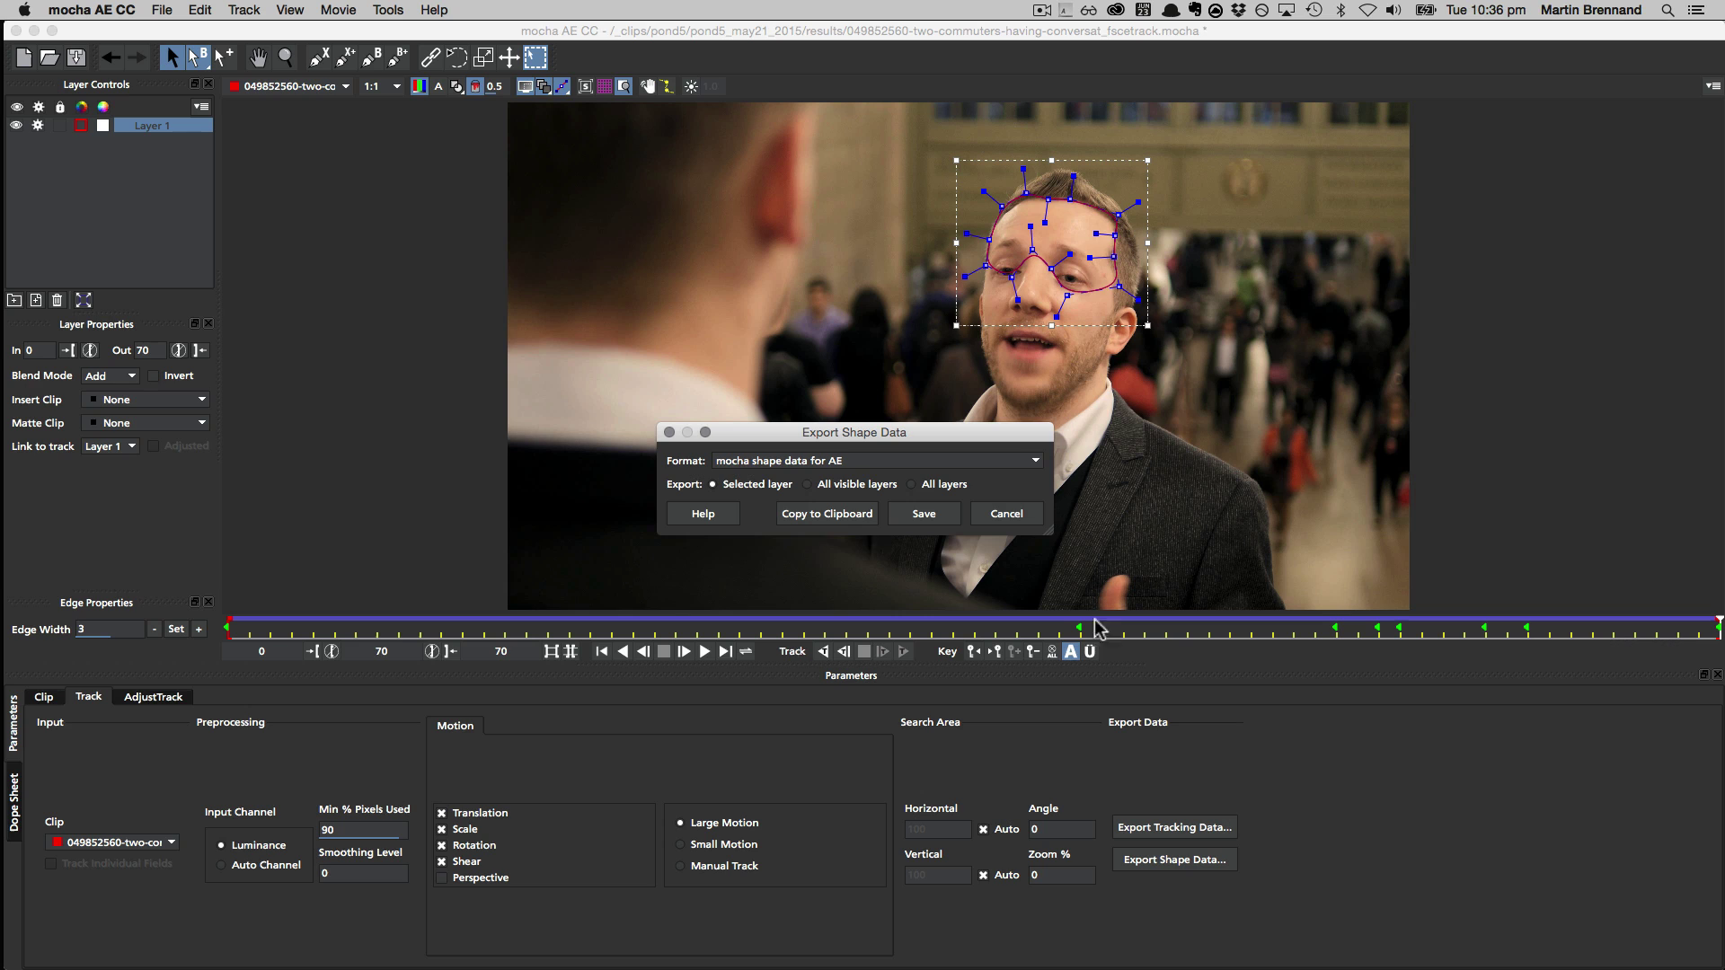
click(819, 515)
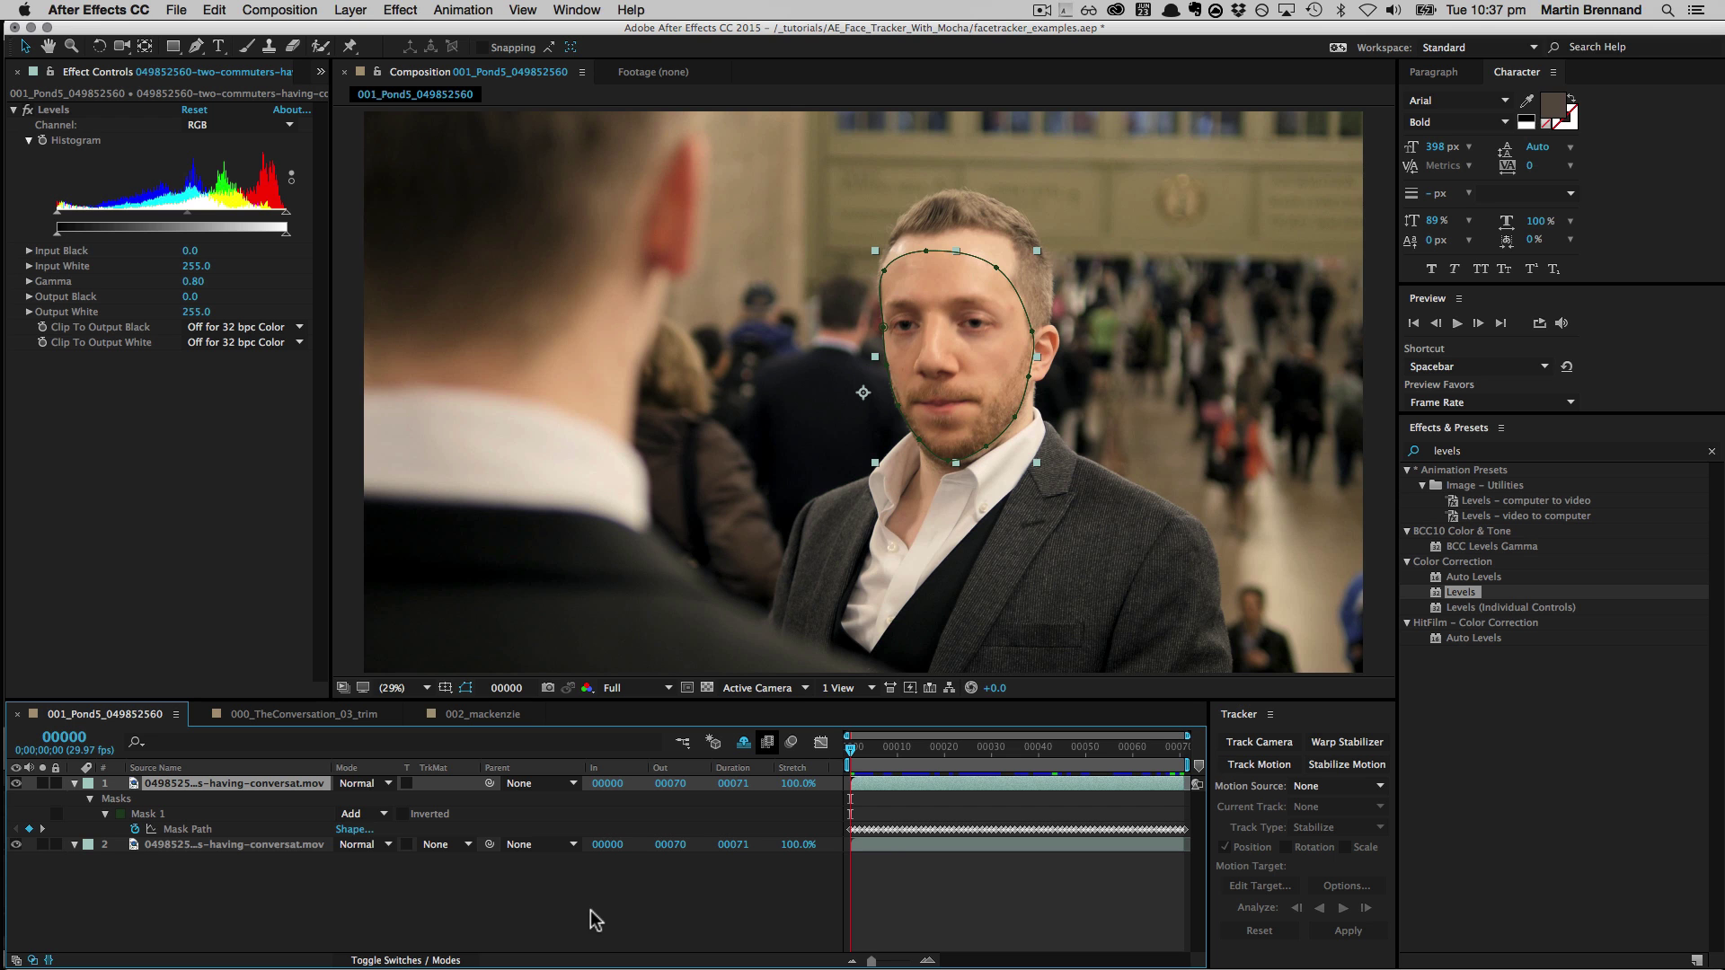
Paste the mocha mask onto the man's footage layer and check it over a few frames.
click(214, 10)
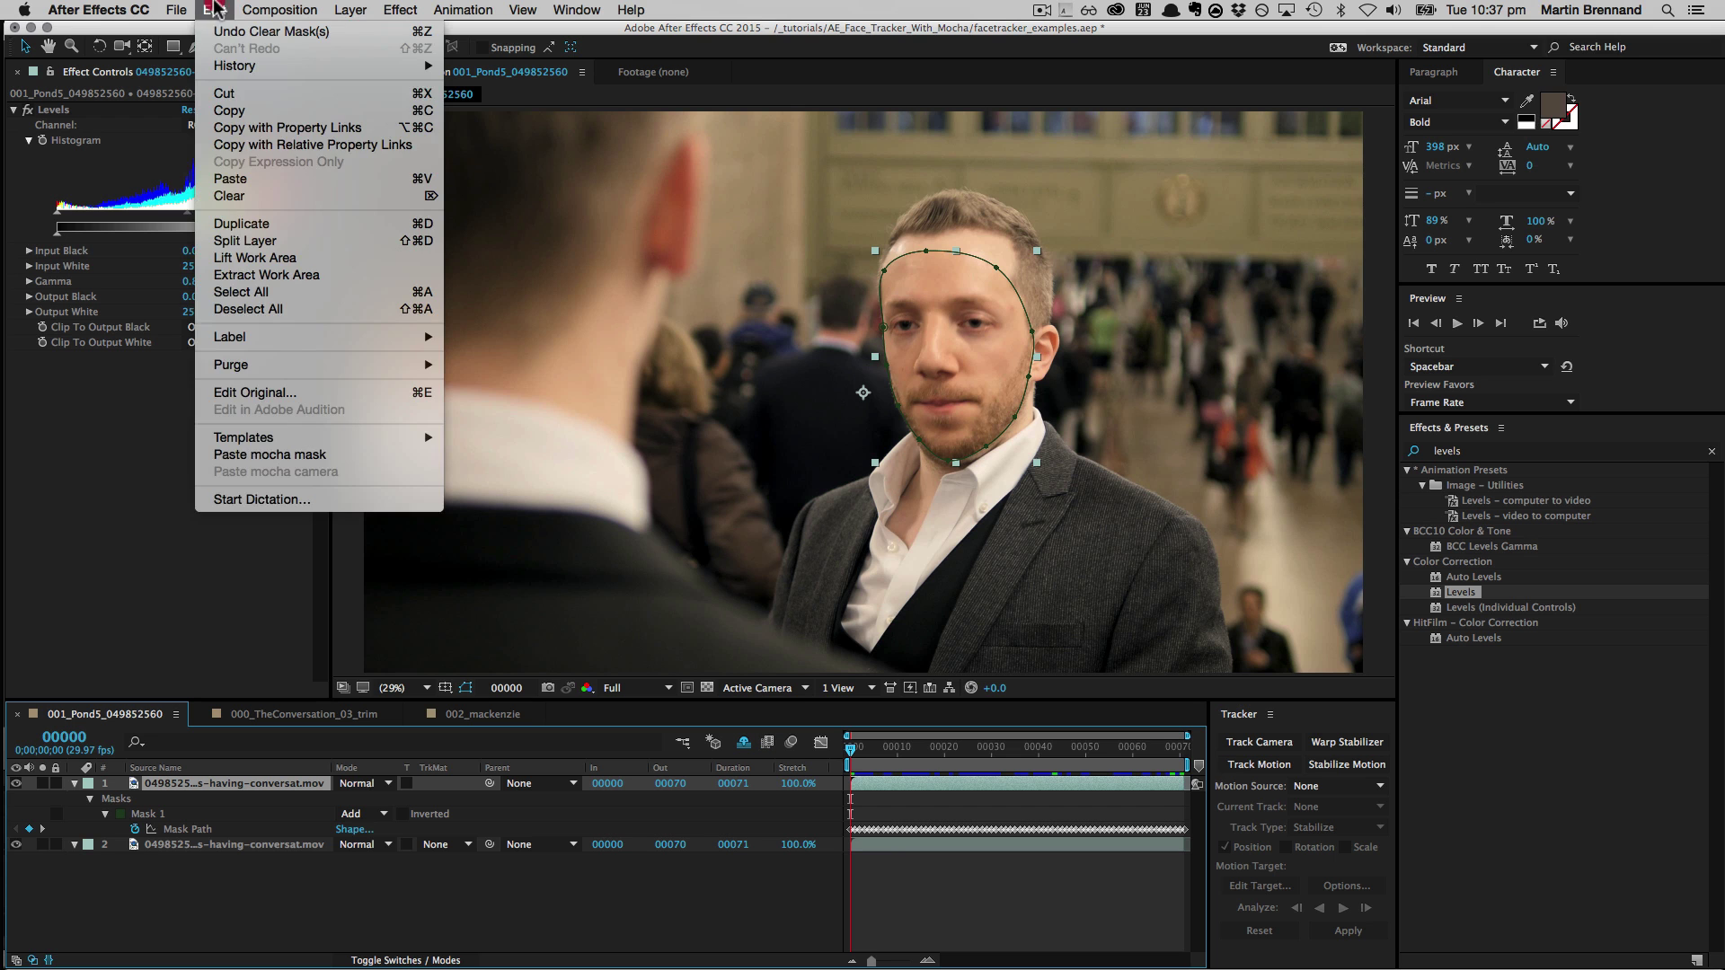
click(296, 454)
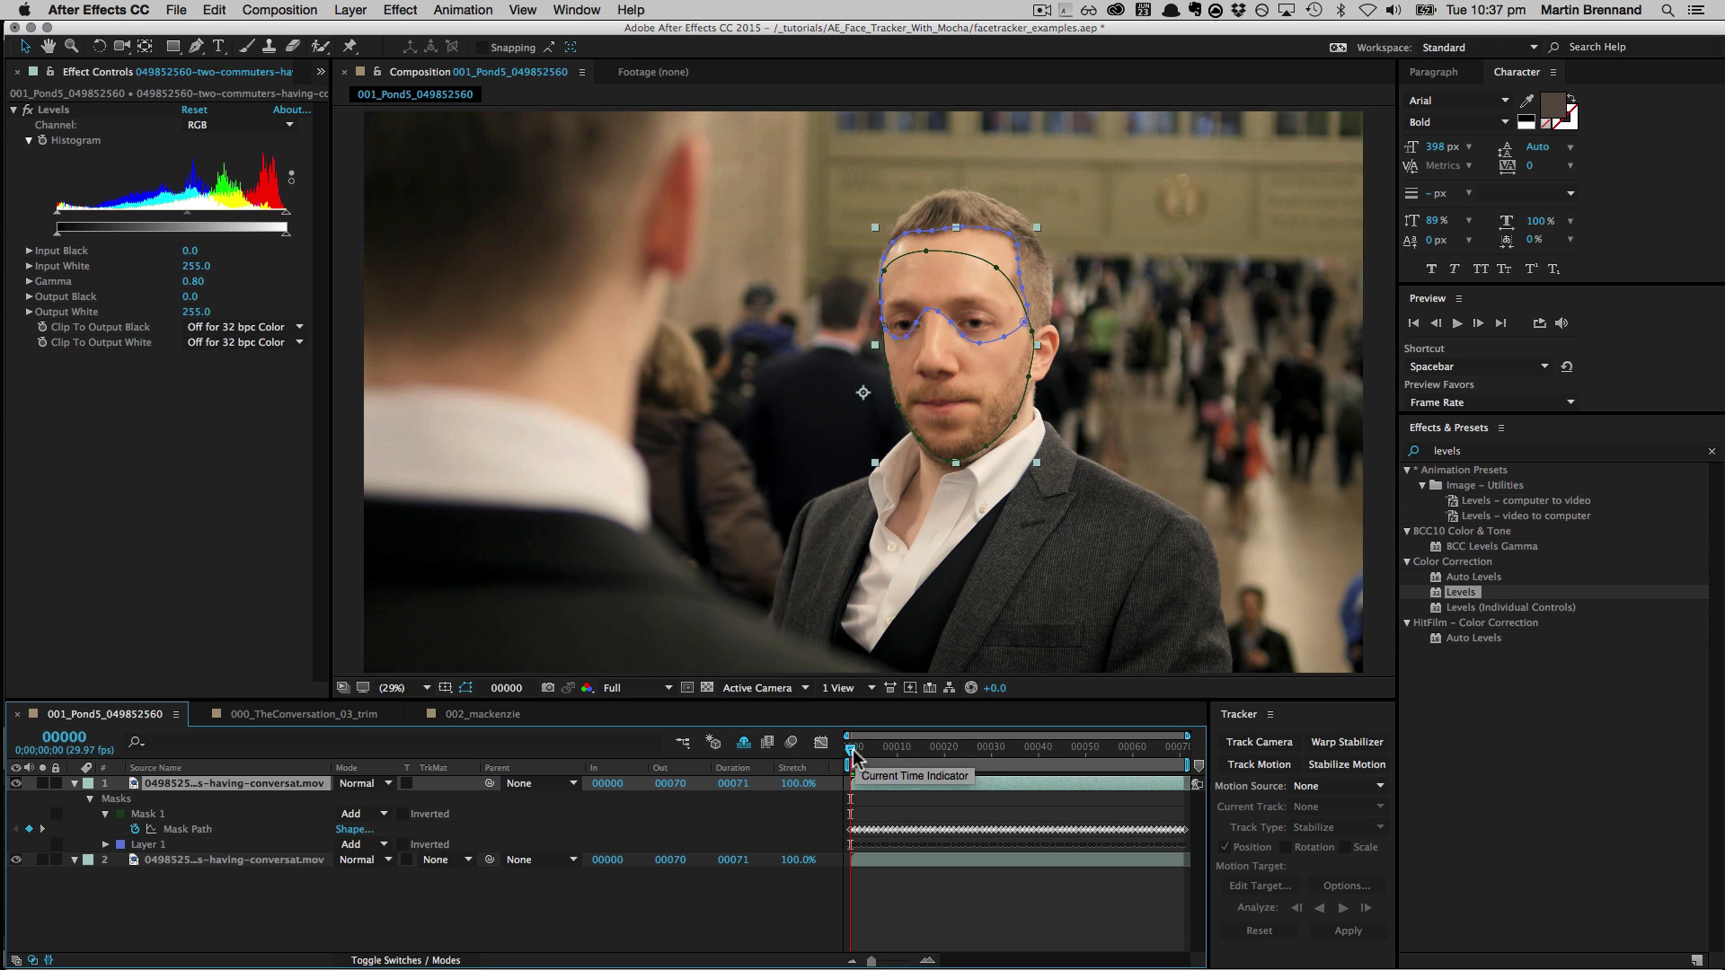
drag(864, 751, 821, 757)
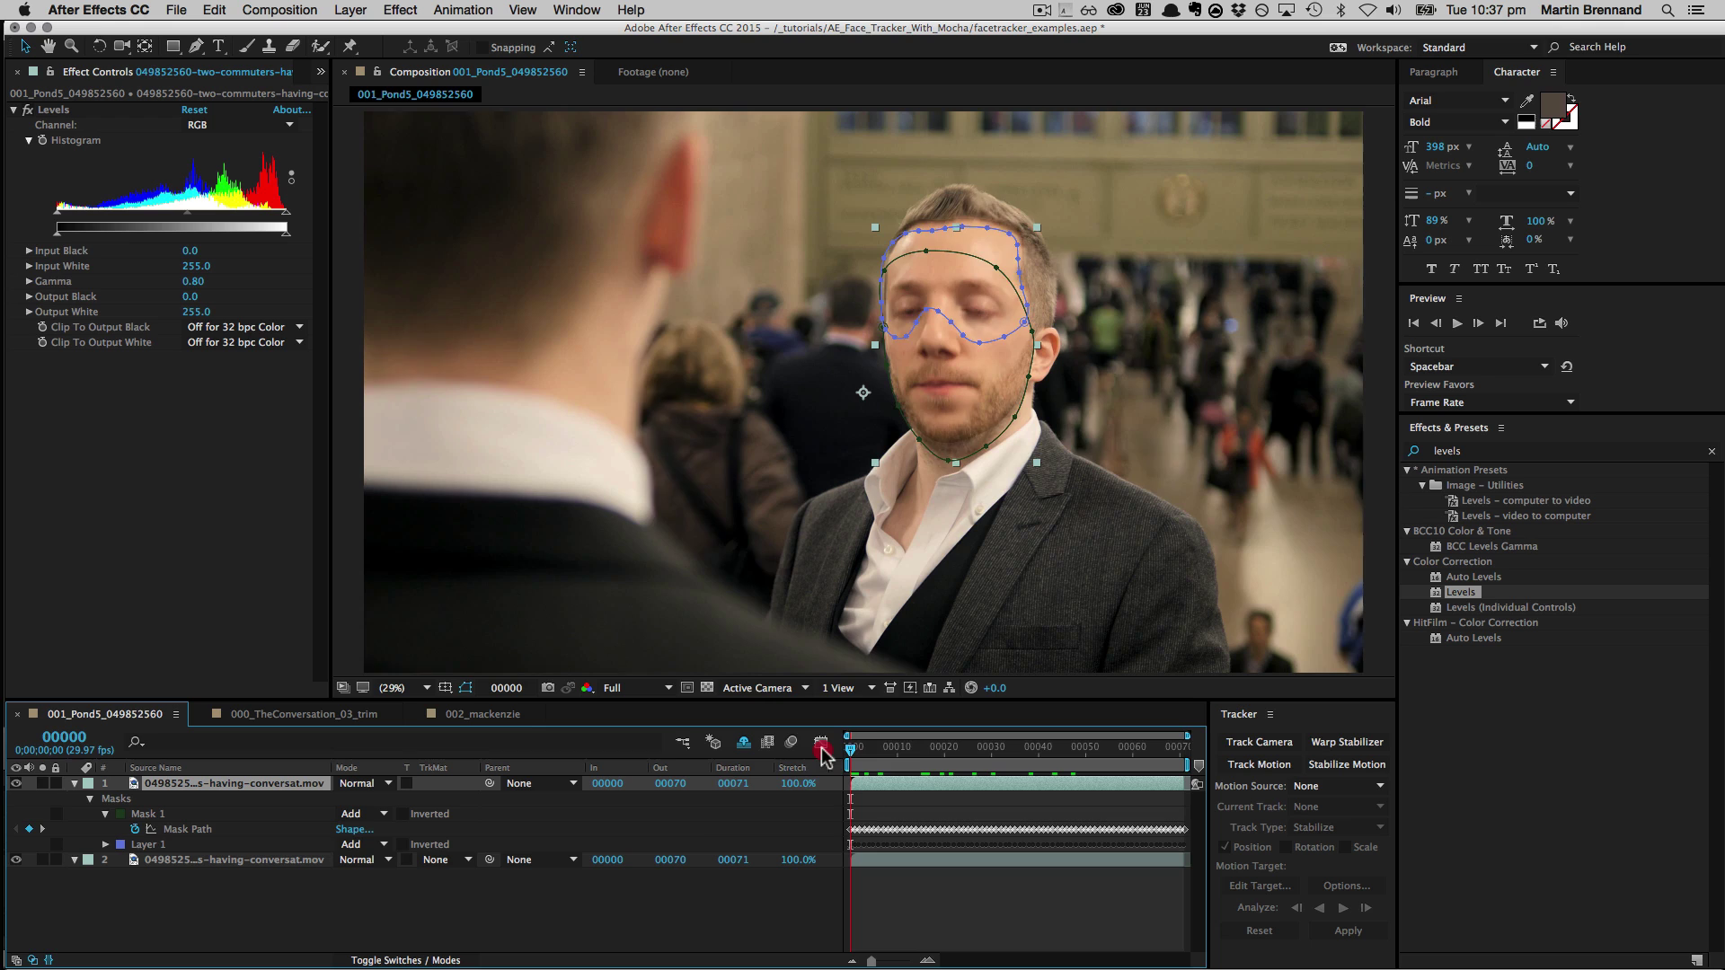
click(635, 893)
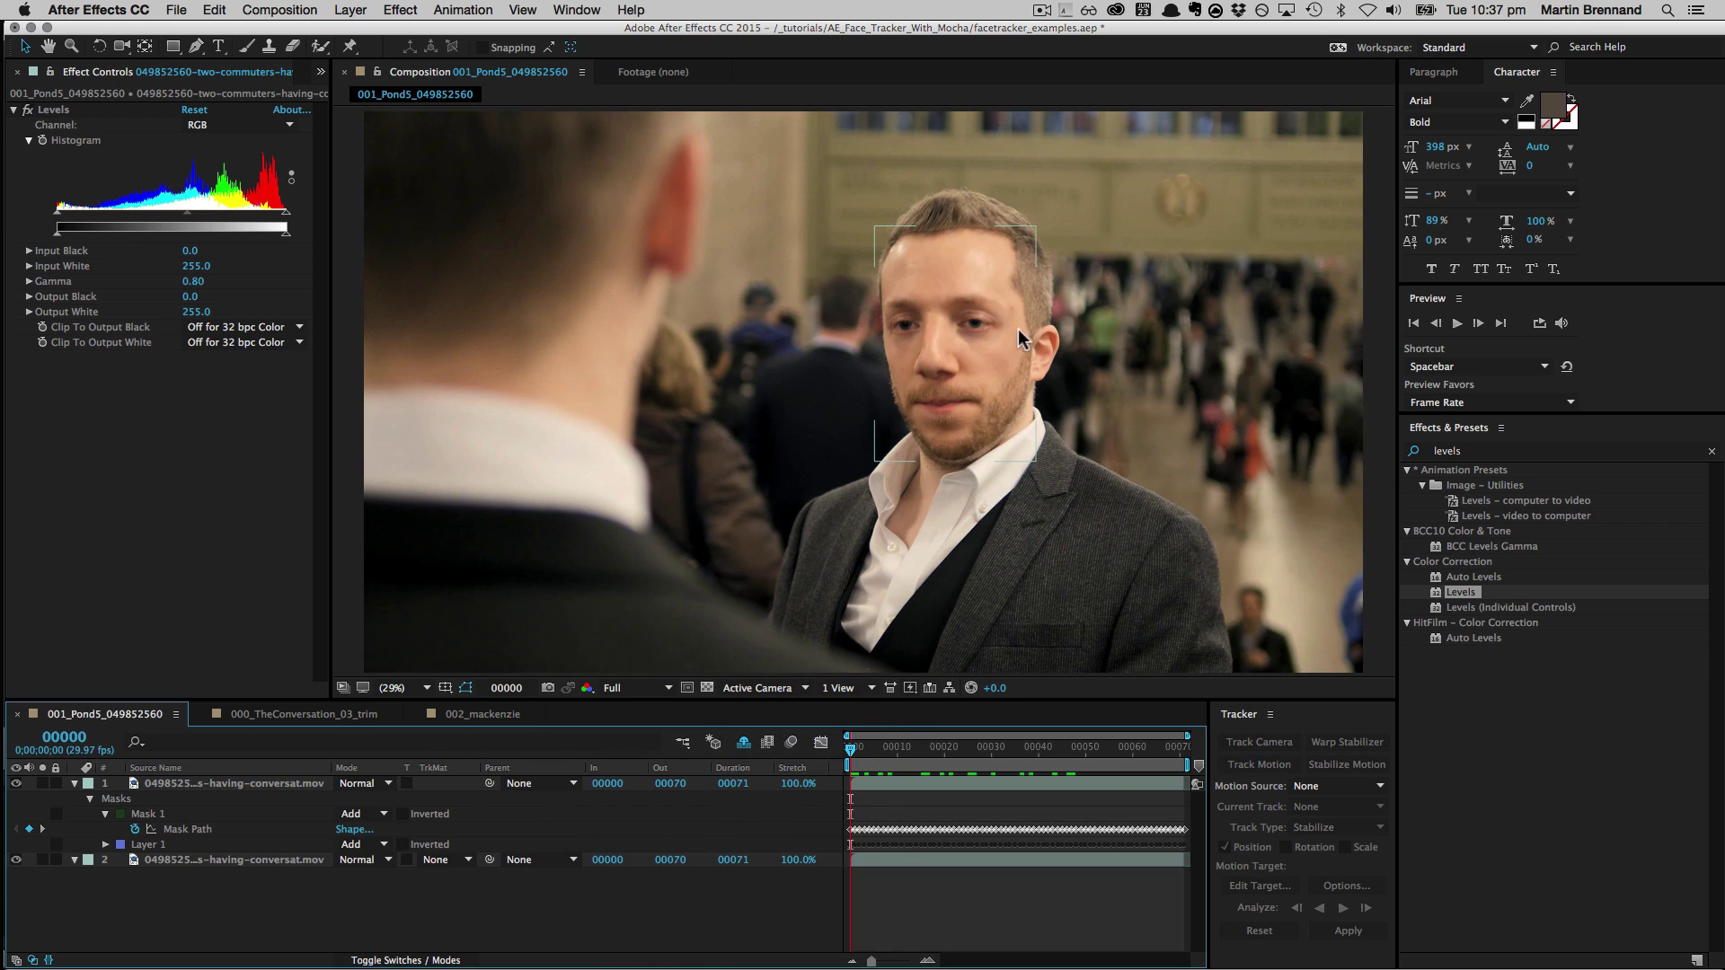
Toggle the Levels effect off and on to compare the darkened face.
click(29, 110)
click(29, 111)
click(29, 111)
click(28, 111)
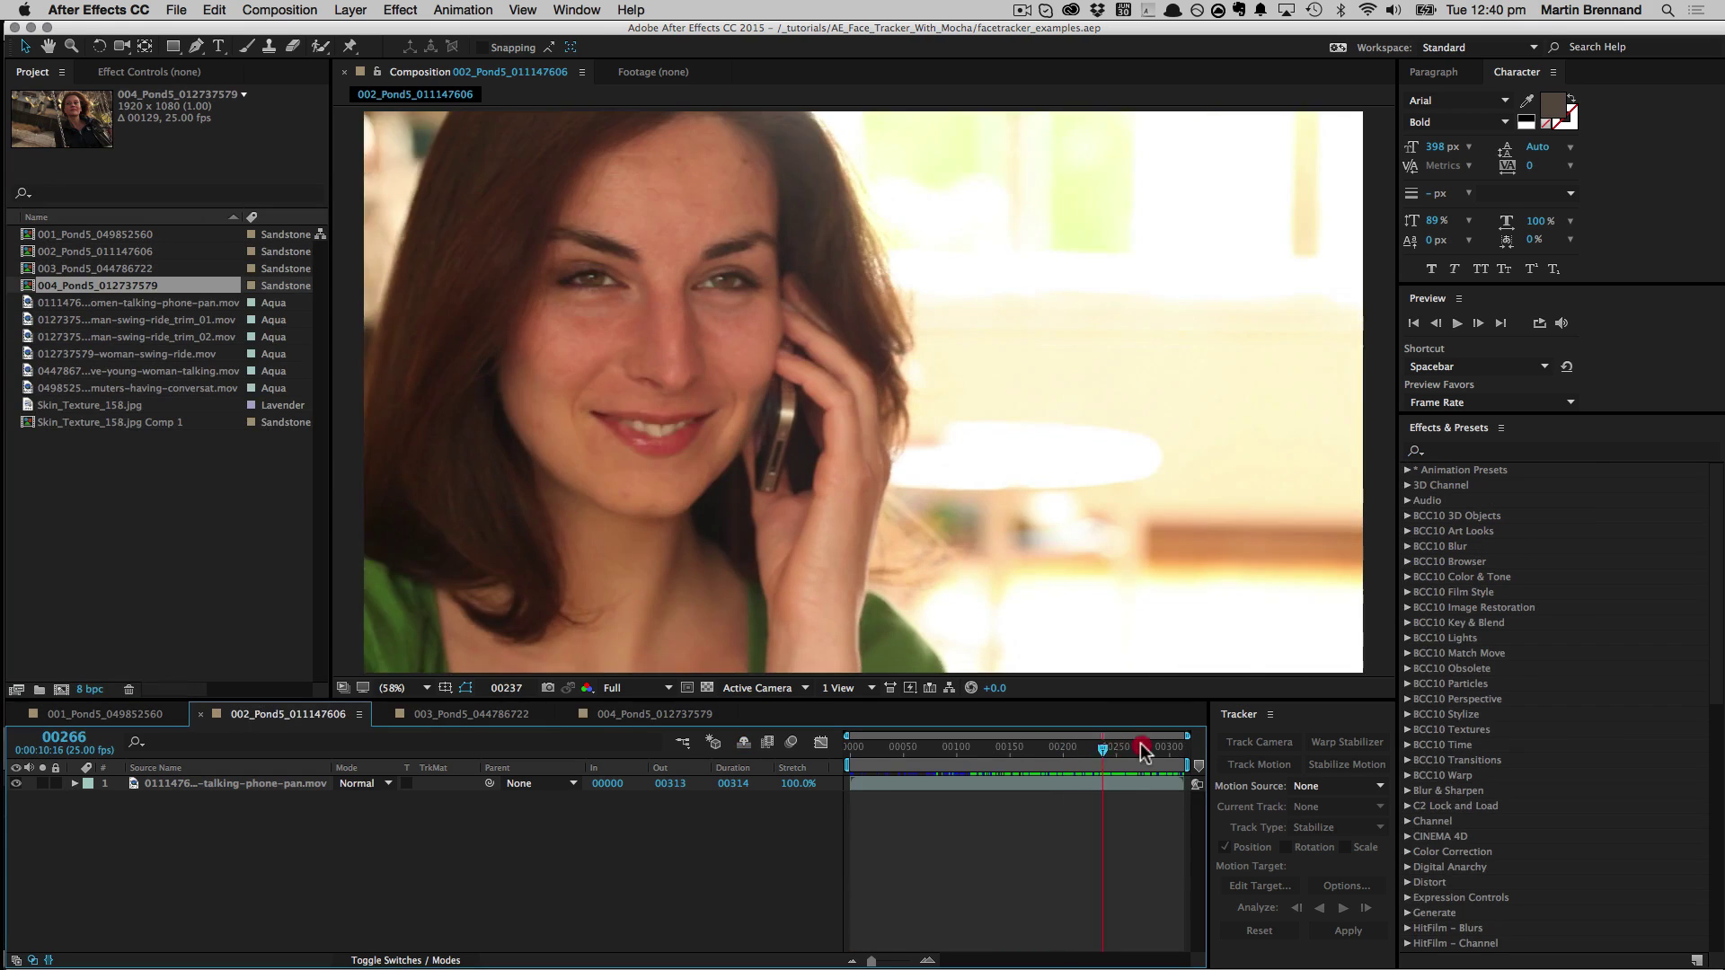
drag(1155, 762, 1078, 750)
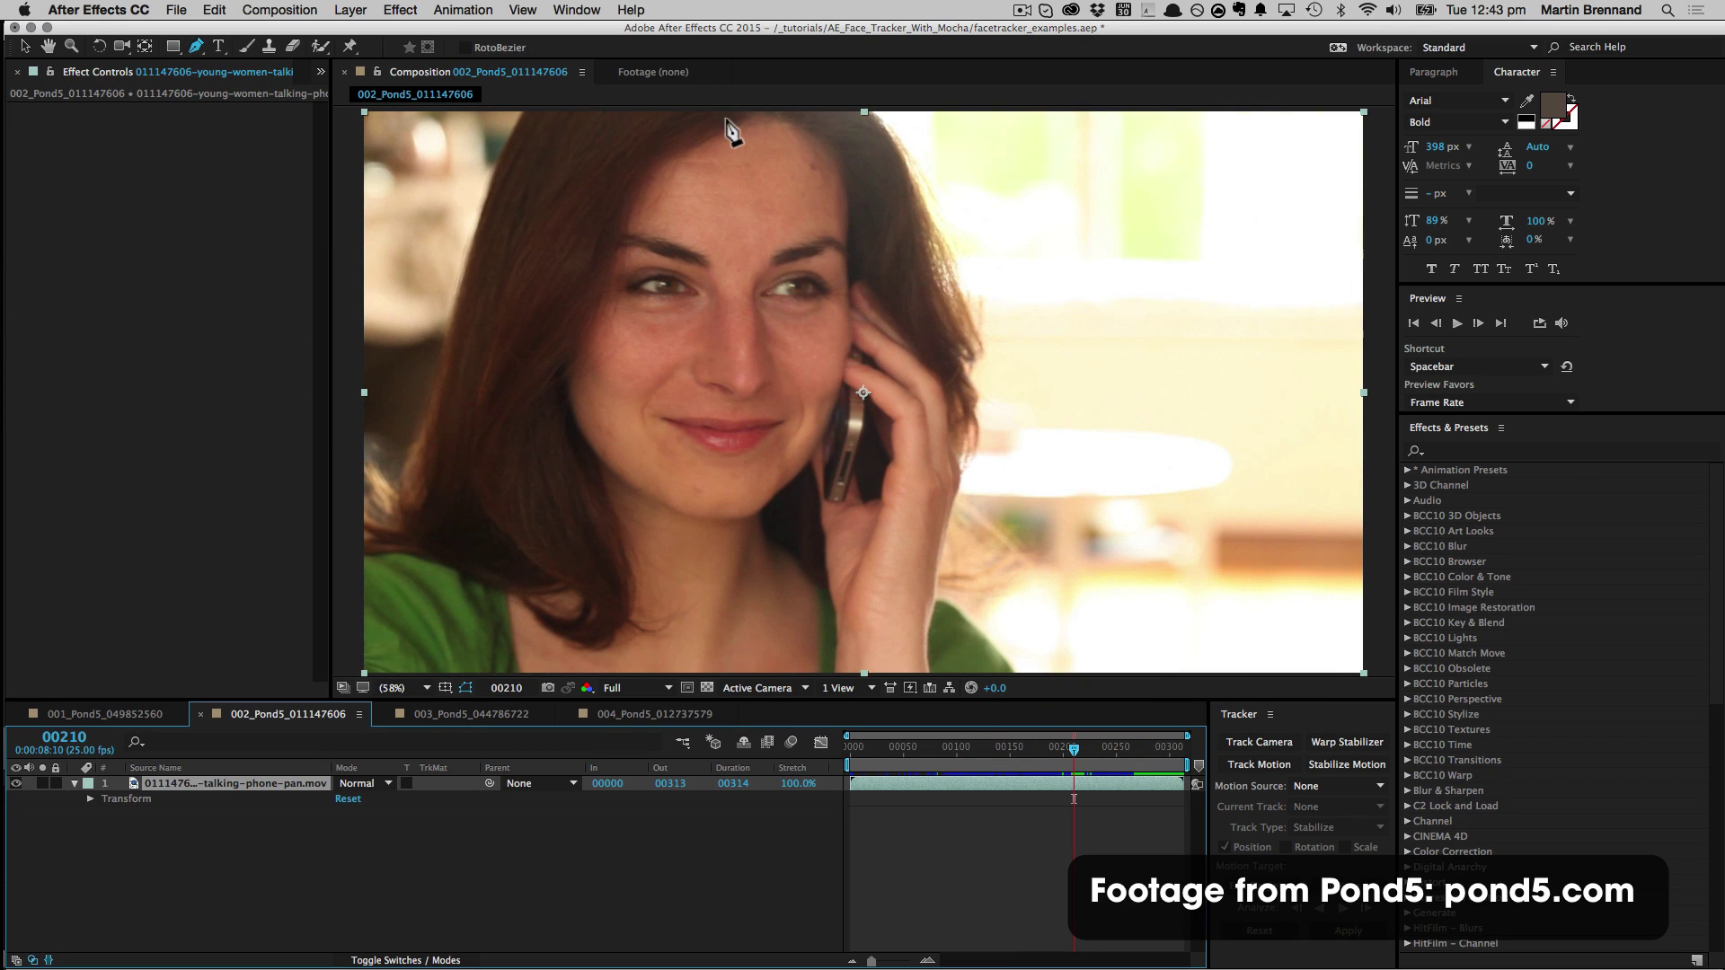
Outline the woman's face with a Pen mask from her head, around her jaw and up her cheek.
click(729, 123)
click(599, 233)
click(562, 393)
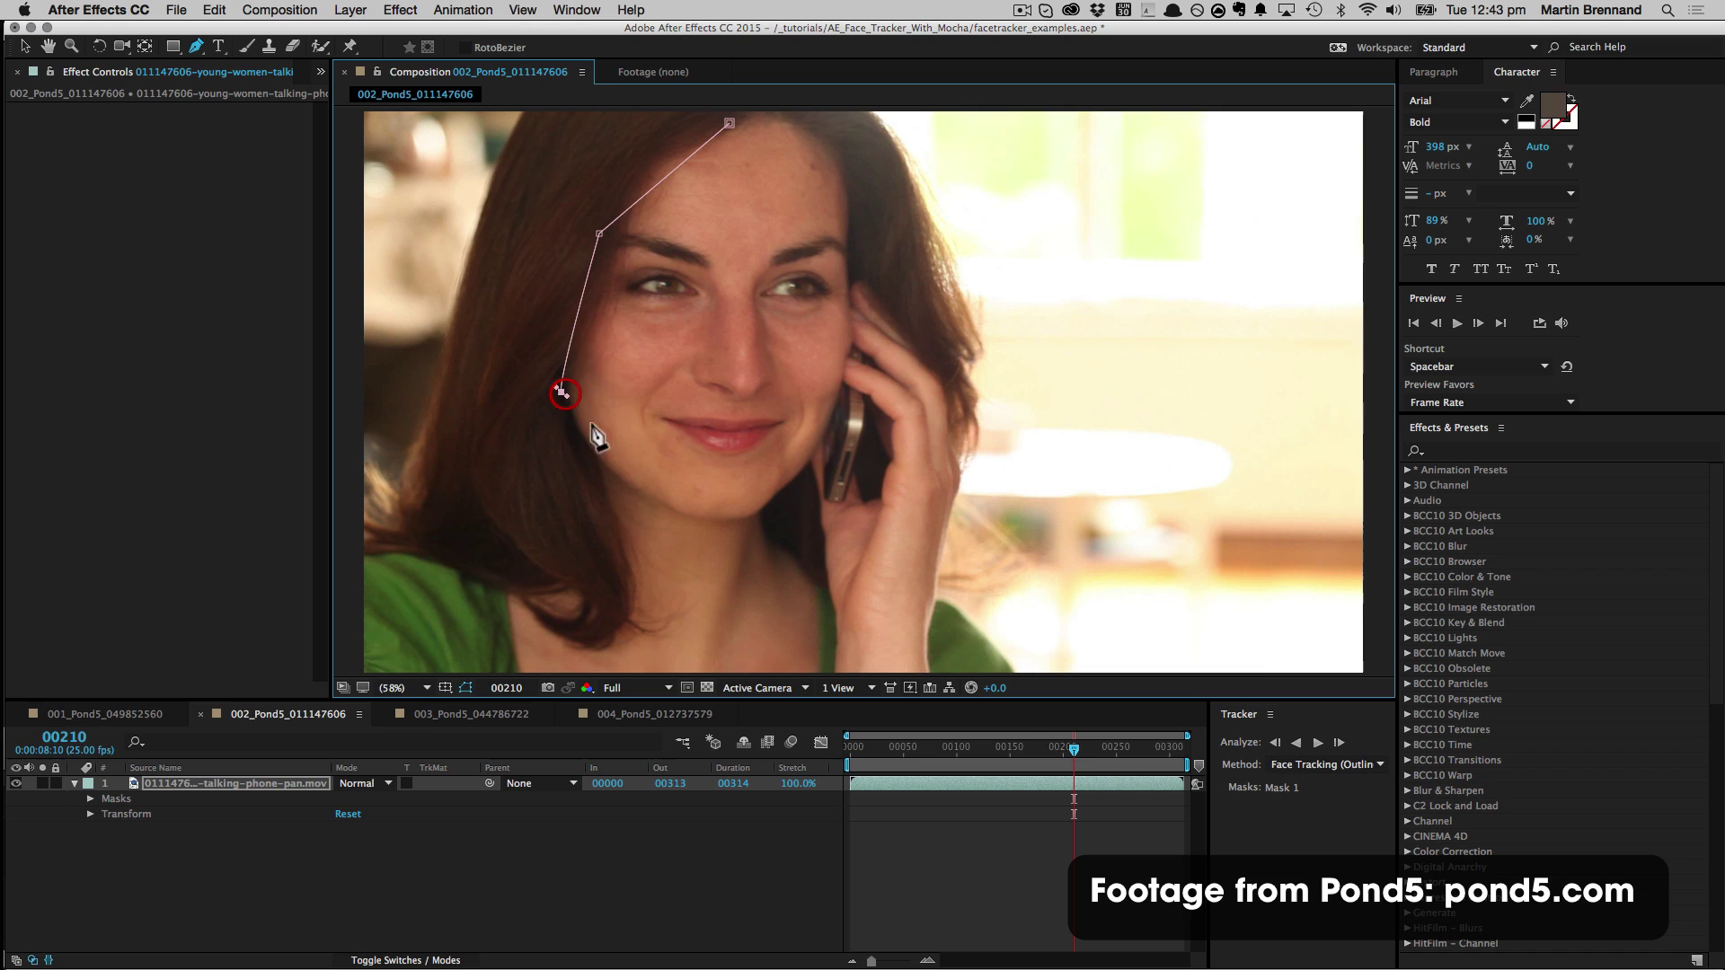
click(645, 511)
click(747, 529)
click(840, 403)
click(853, 217)
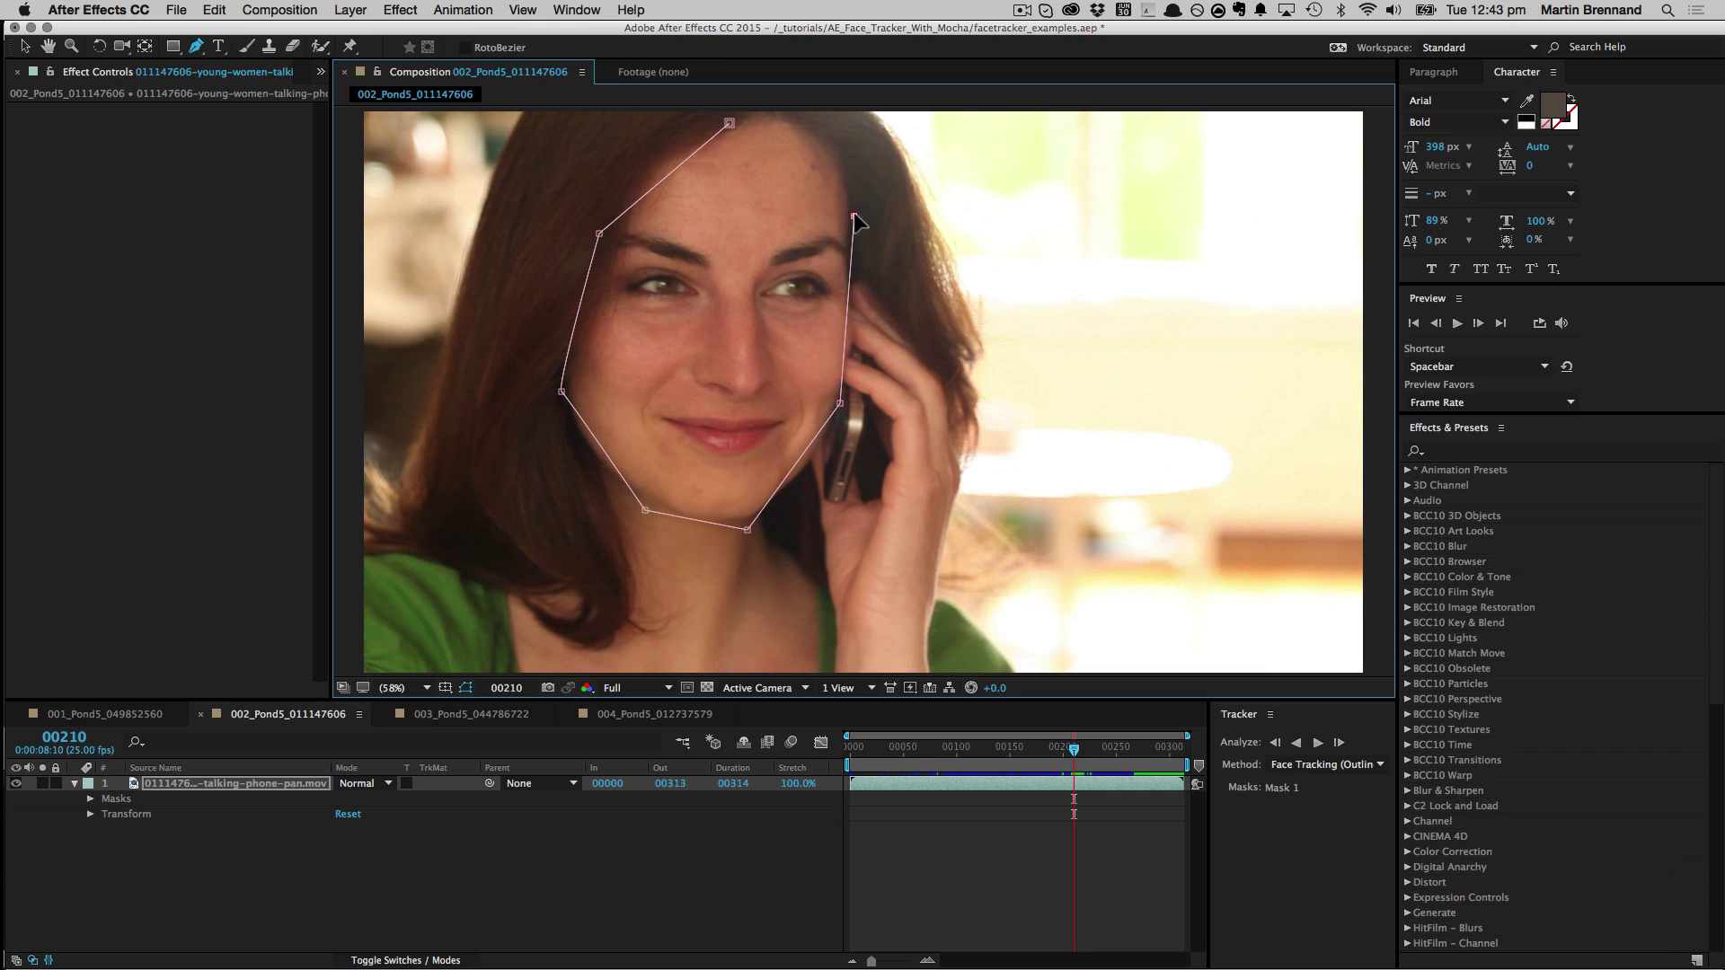
Close the face mask and face-track it forward through the clip.
click(729, 123)
click(729, 124)
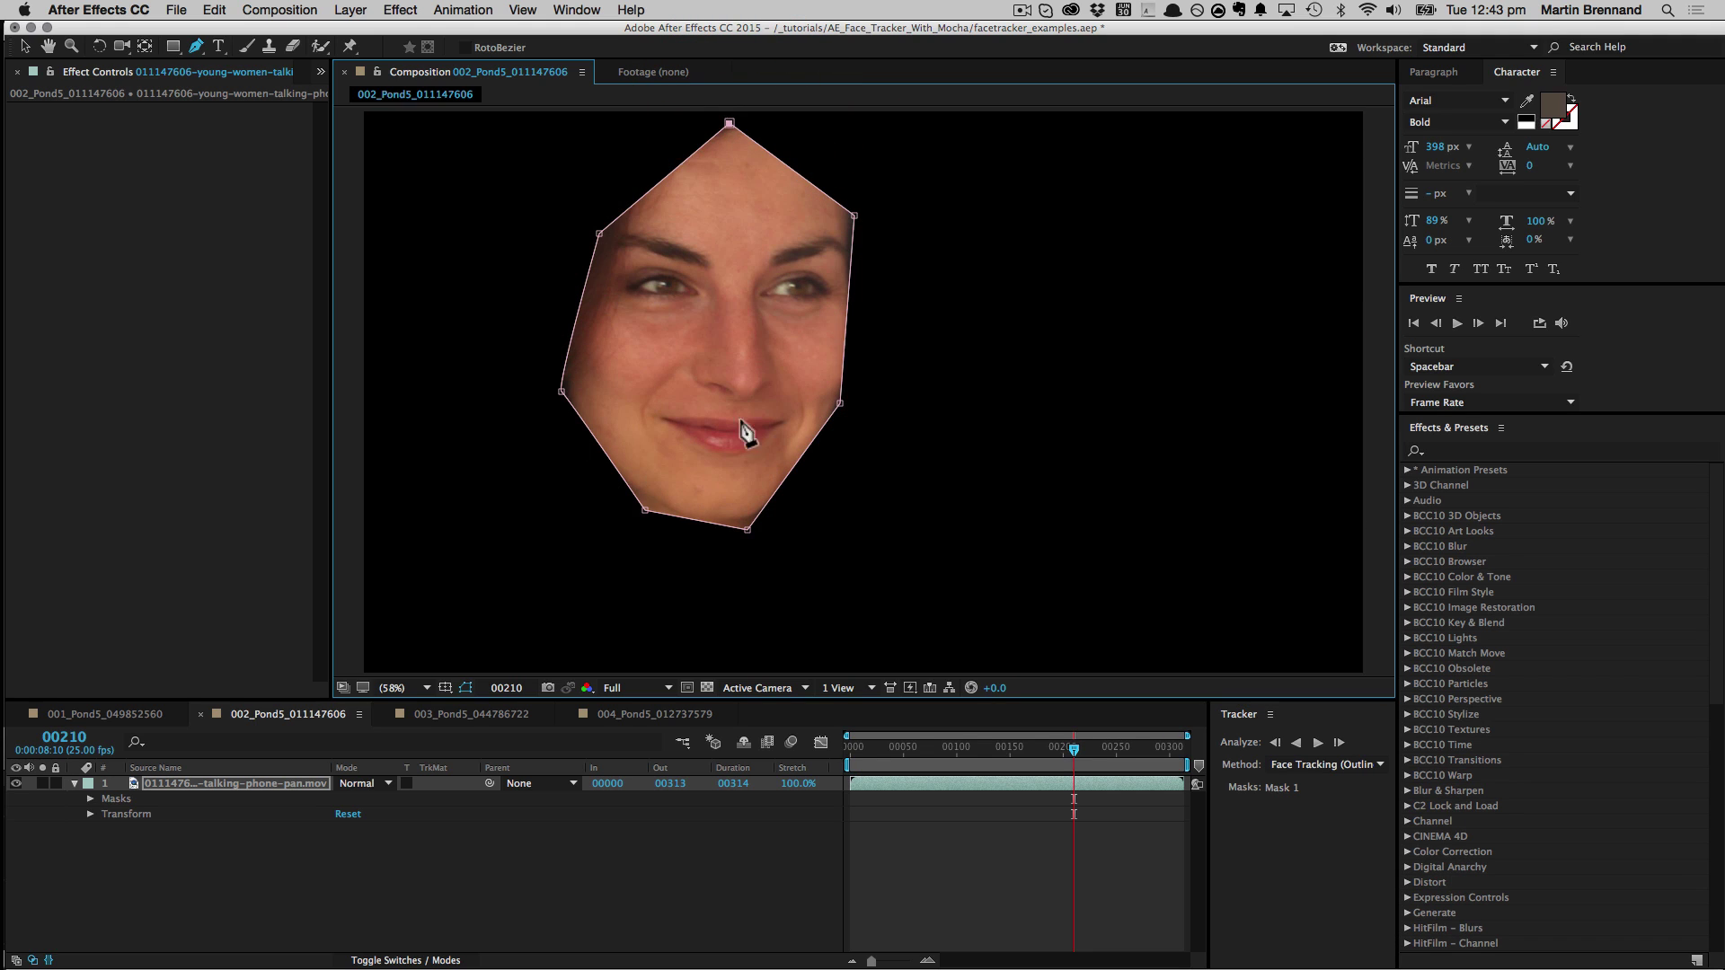
click(1318, 742)
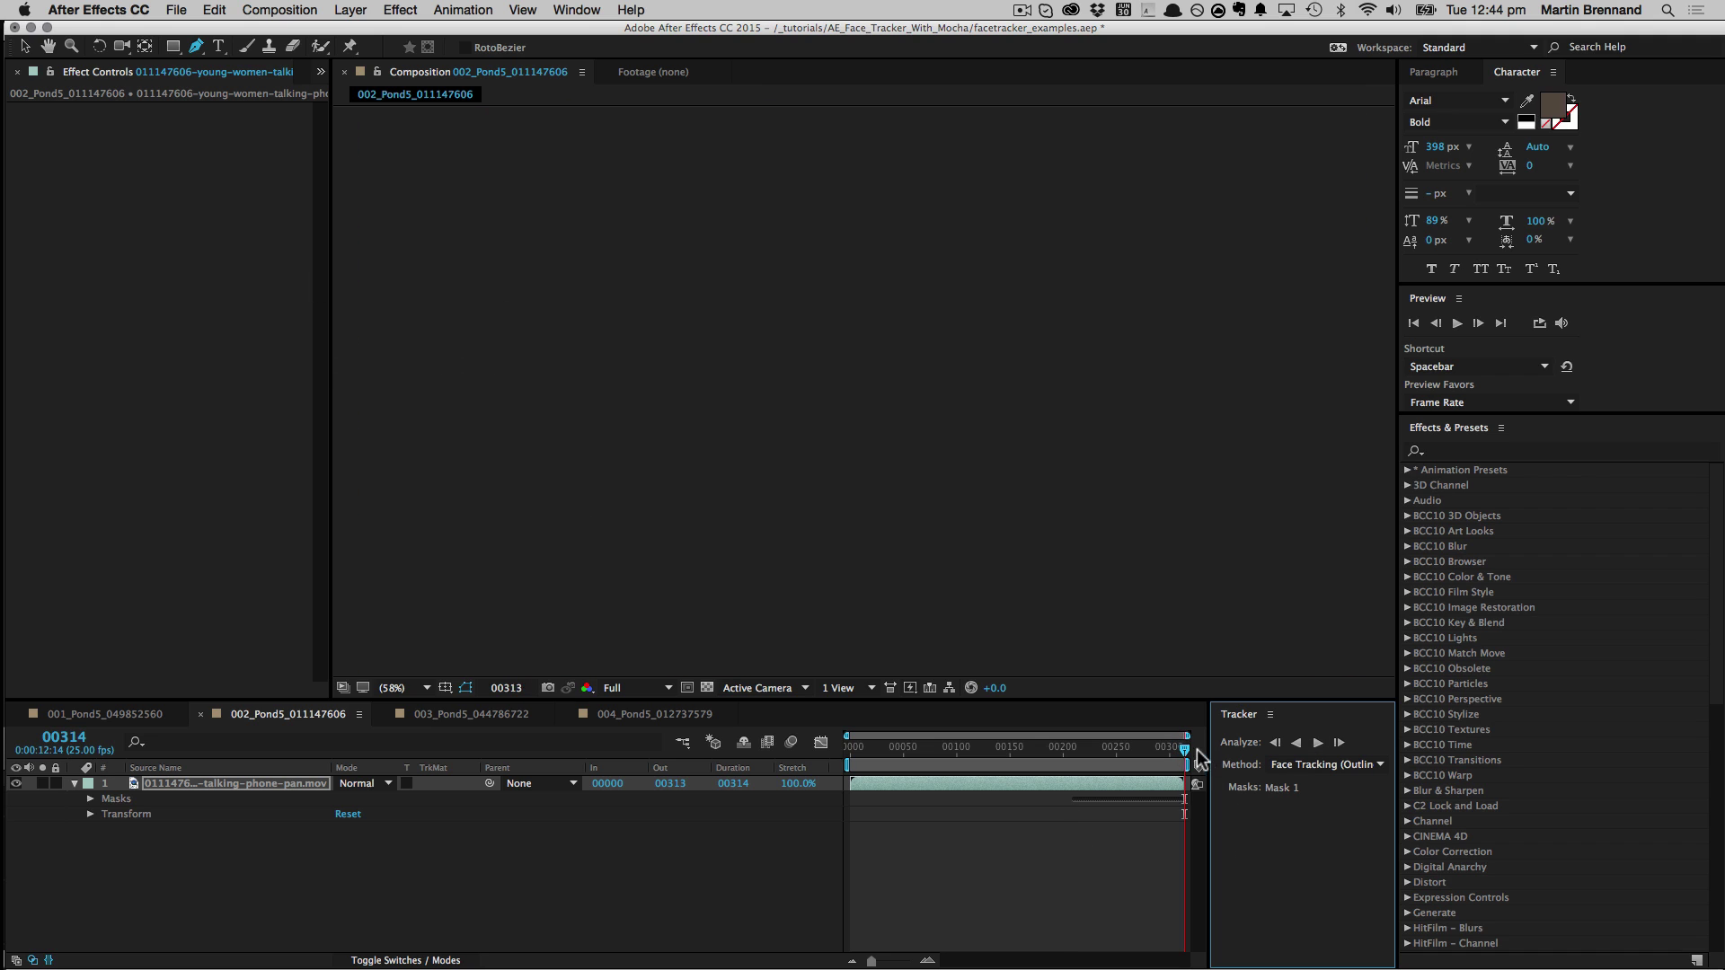
mouse_move(1184, 754)
mouse_down()
mouse_move(1159, 754)
mouse_move(1168, 768)
mouse_up()
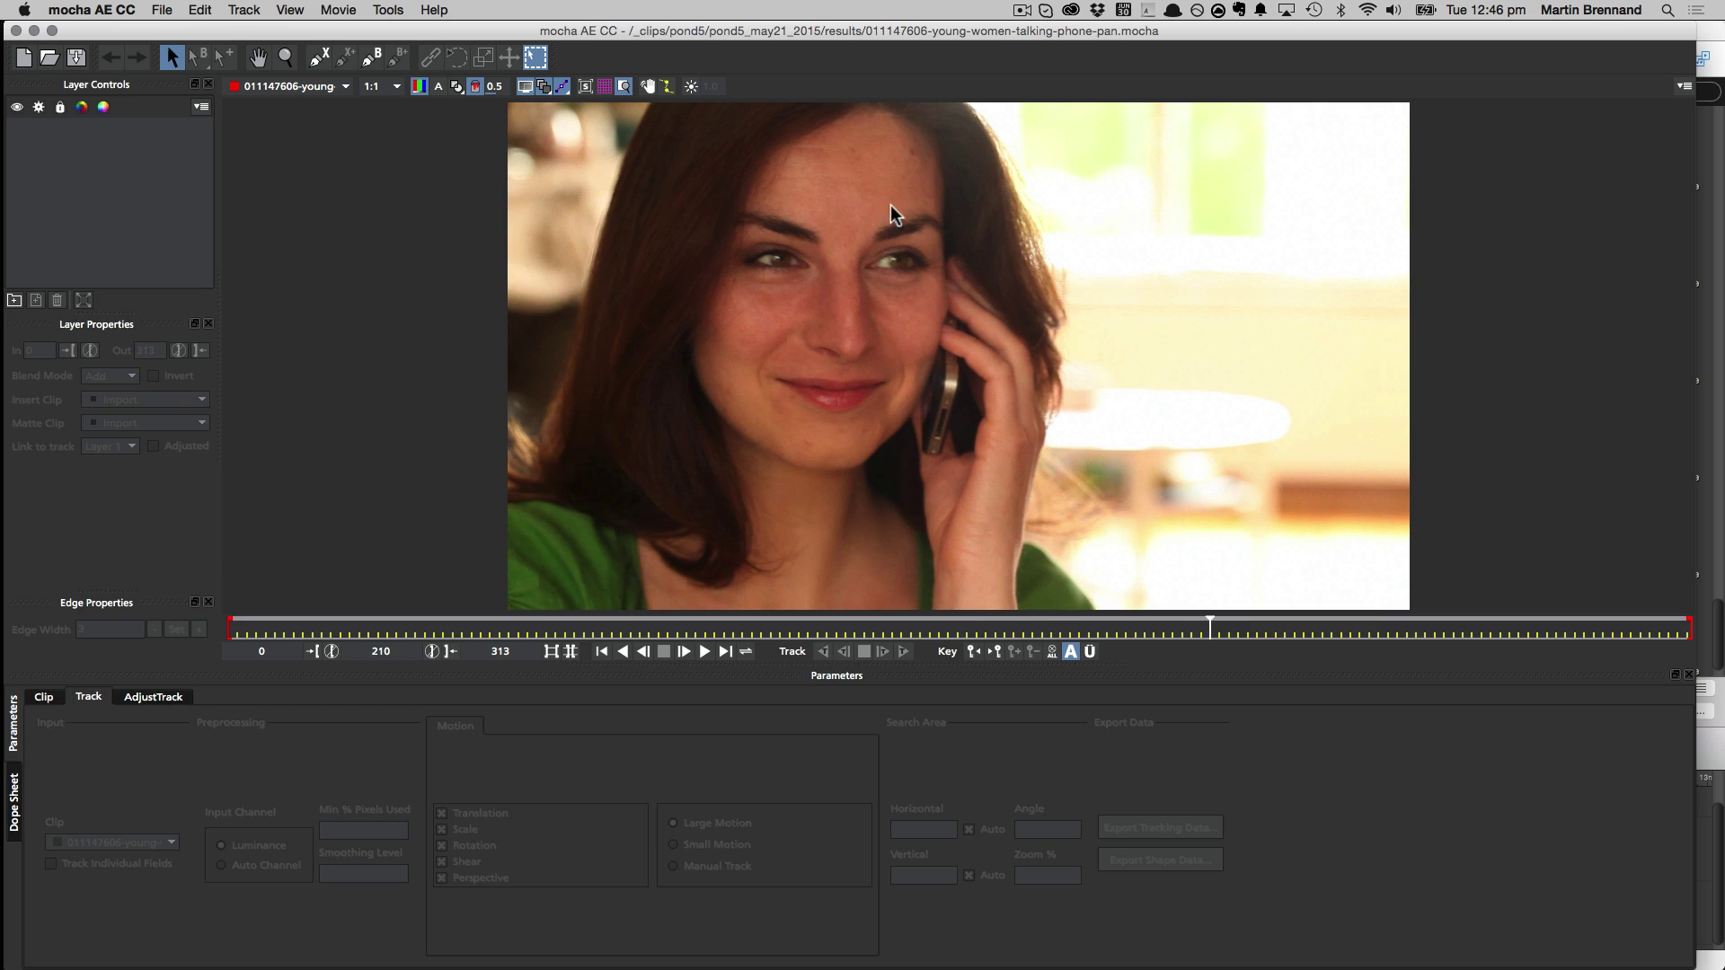
In mocha, draw an X-spline along her hairline and down the side of her face.
click(319, 56)
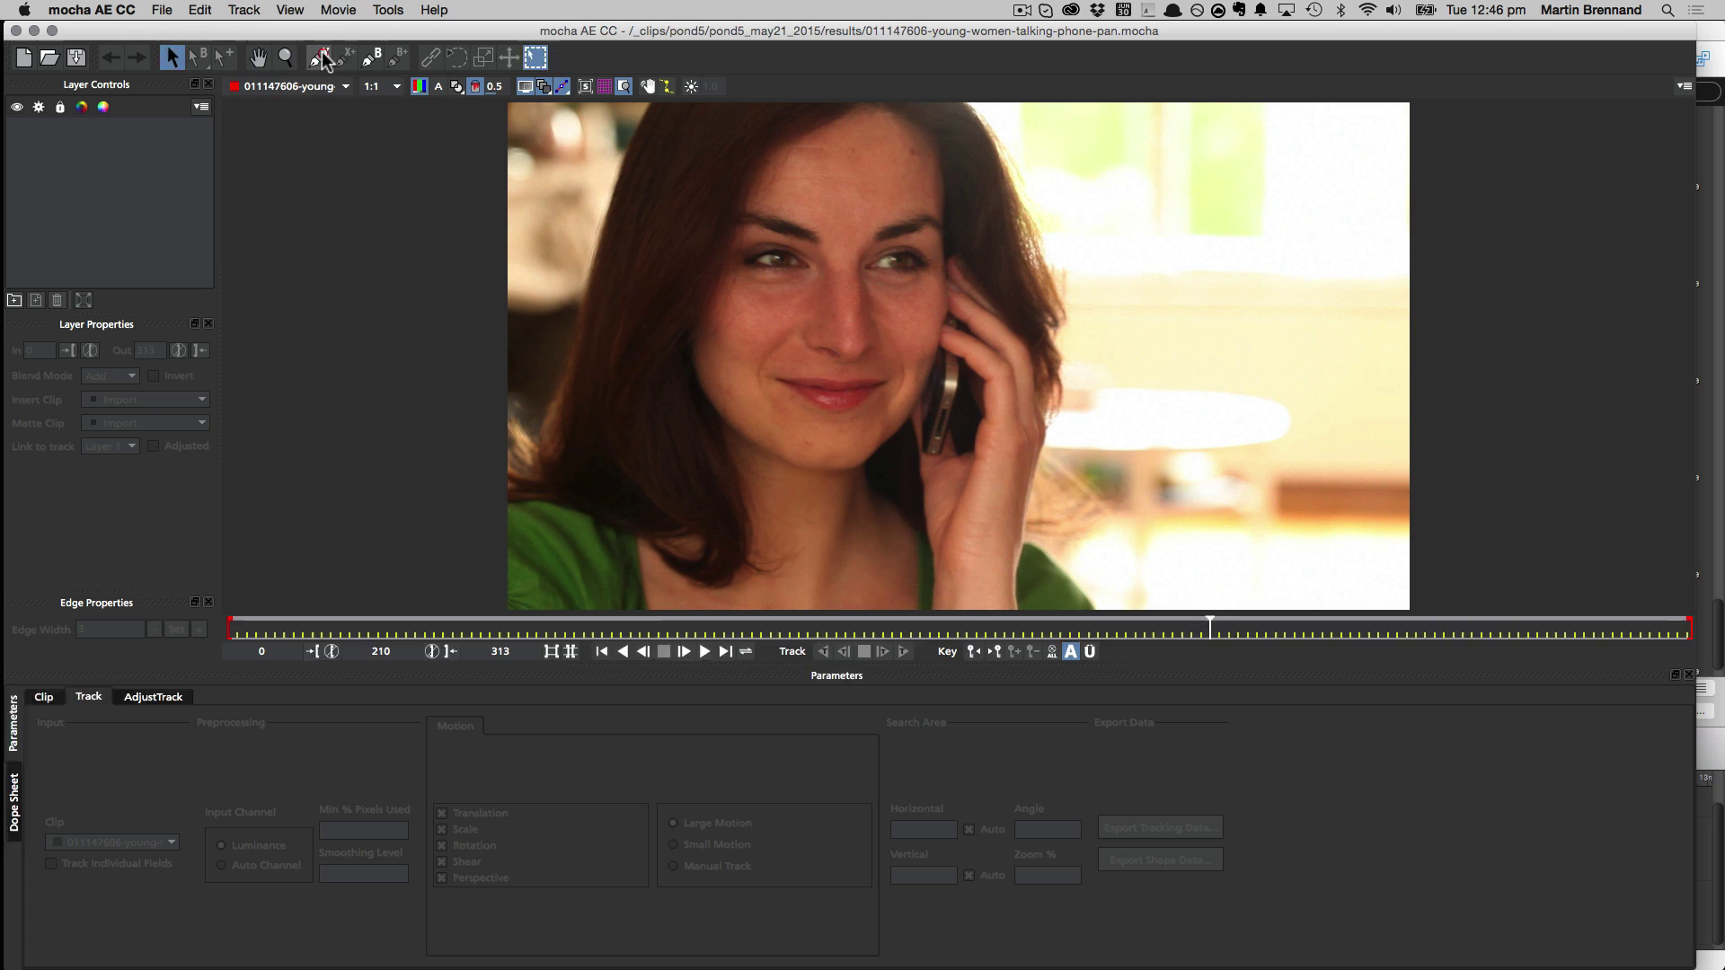
click(970, 146)
click(940, 132)
click(888, 102)
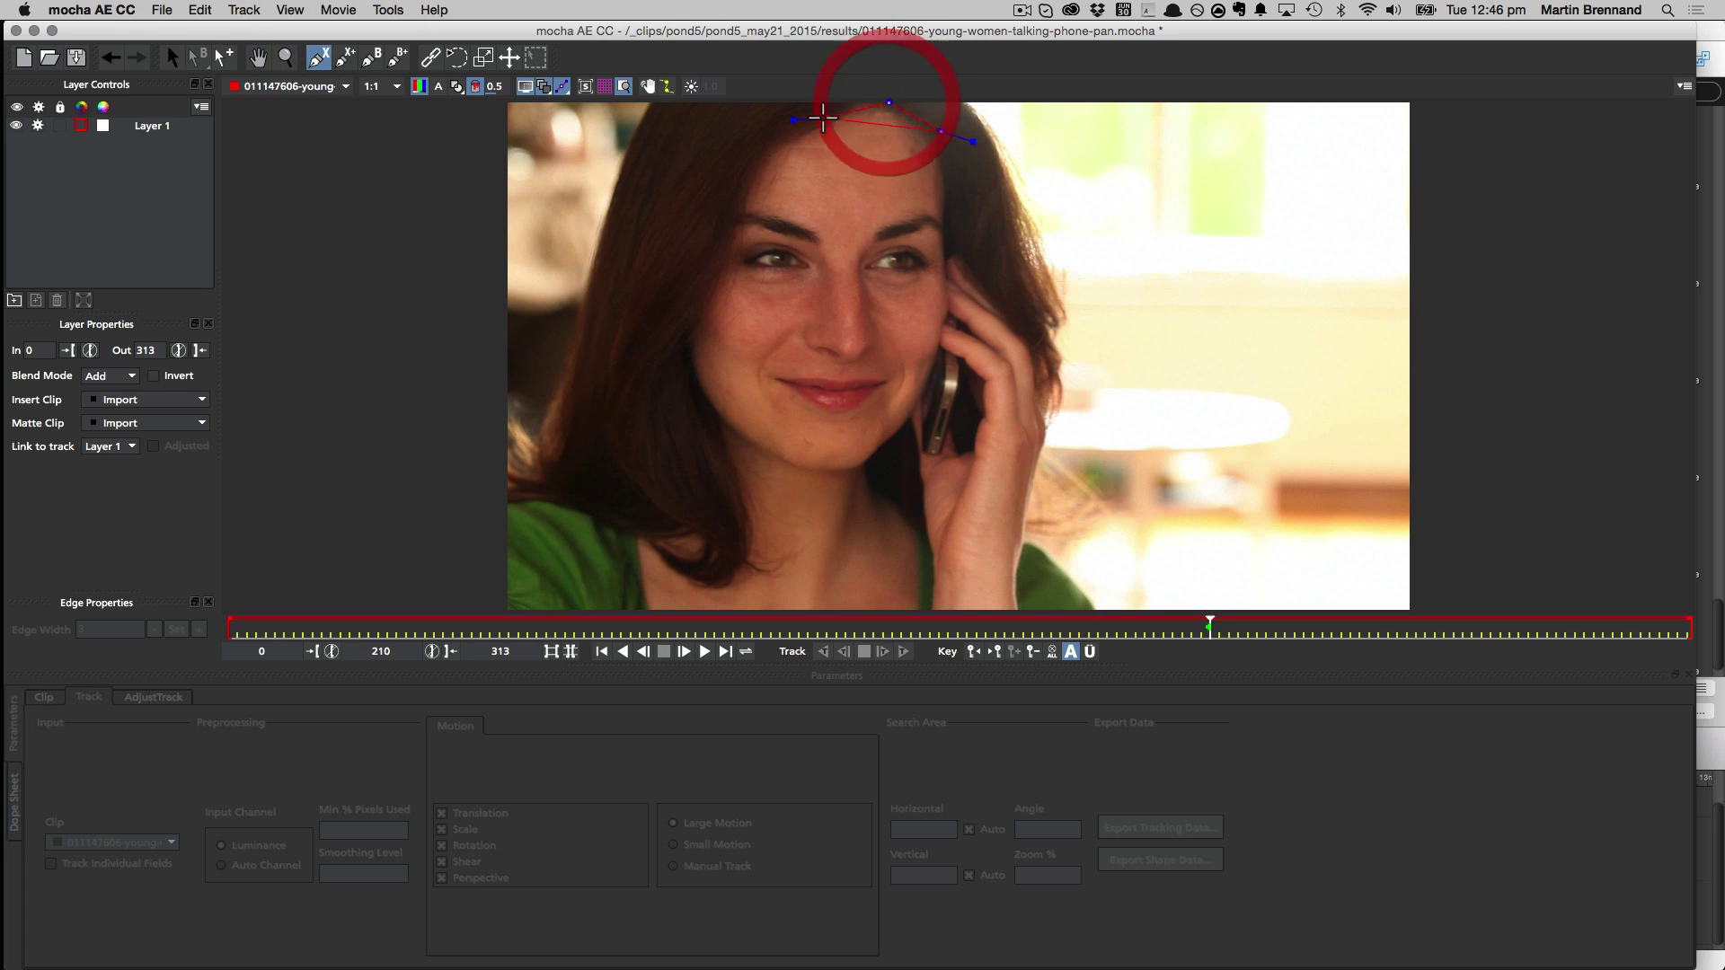
click(794, 126)
click(740, 183)
click(708, 277)
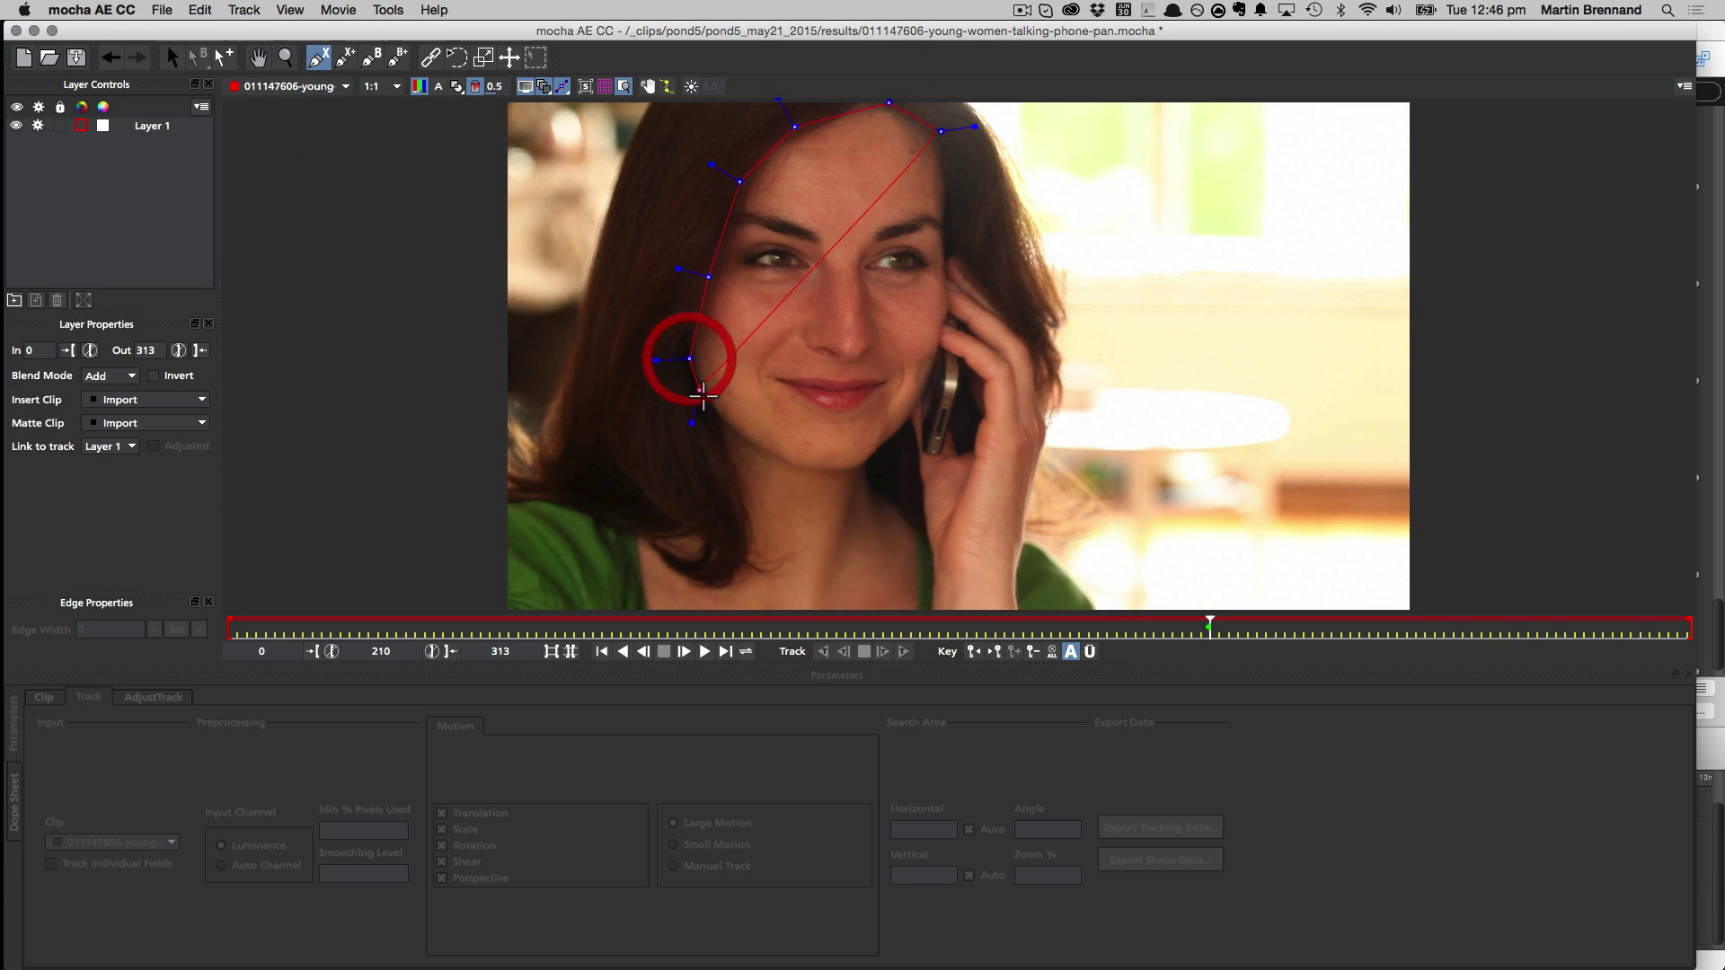
click(718, 419)
Continue the outline along her jaw, chin and cheek, then close the shape.
click(769, 454)
click(811, 474)
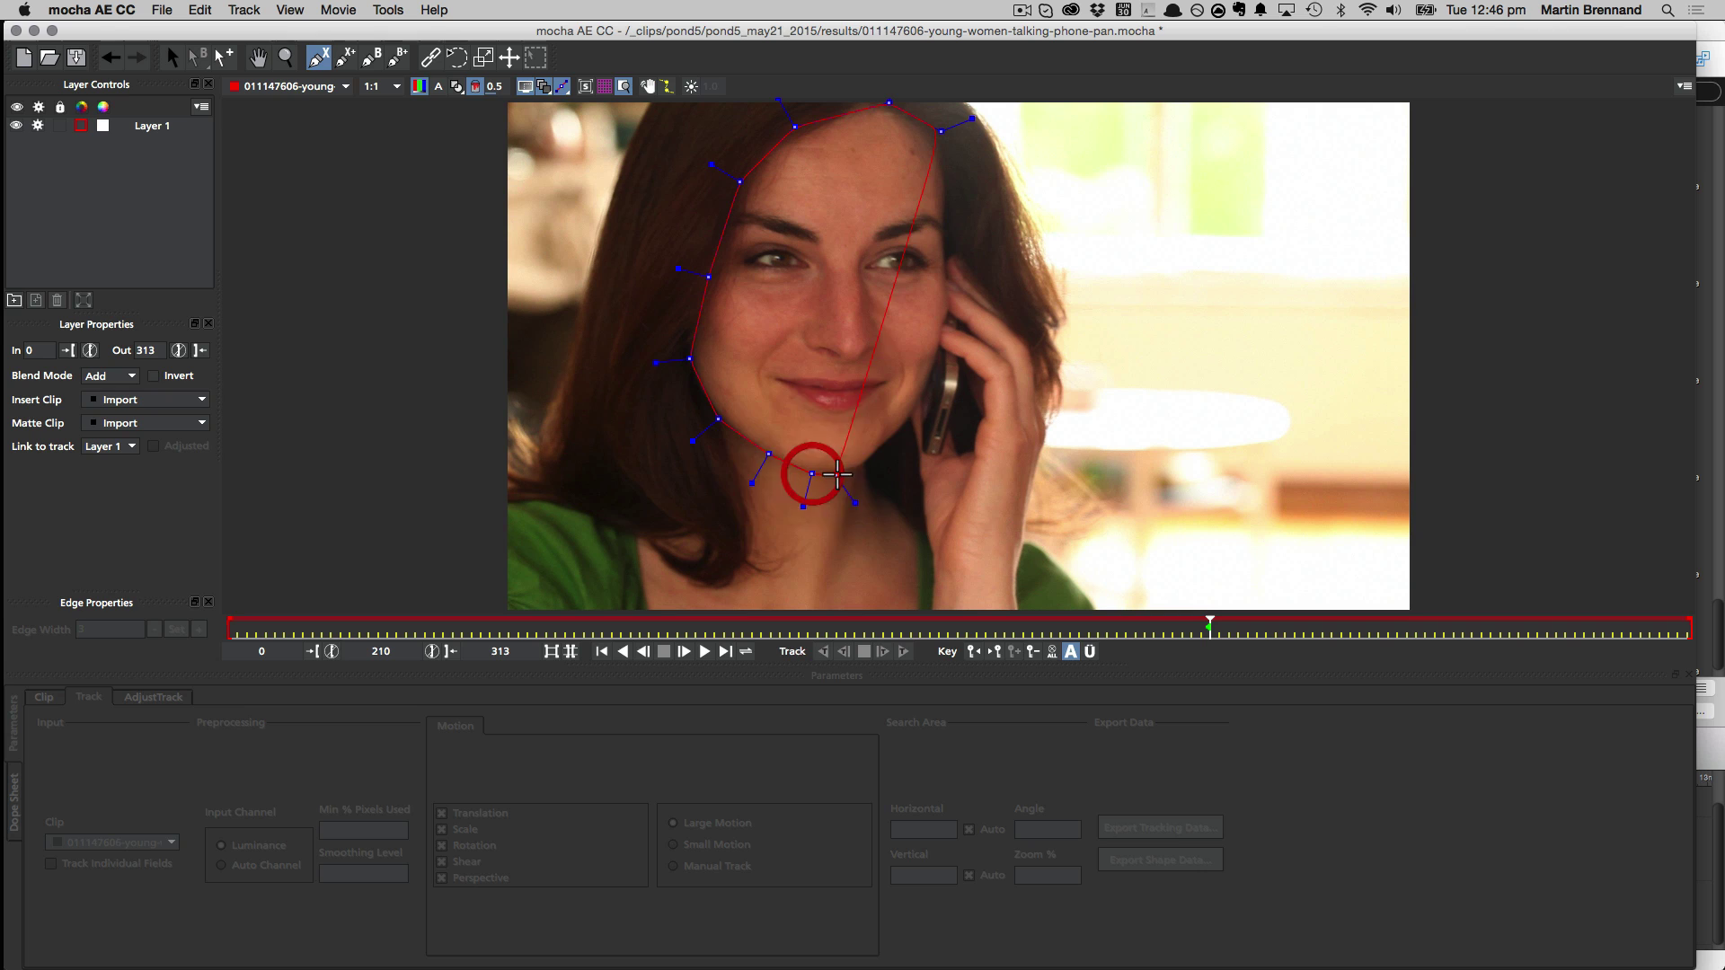
click(859, 468)
click(901, 428)
click(941, 363)
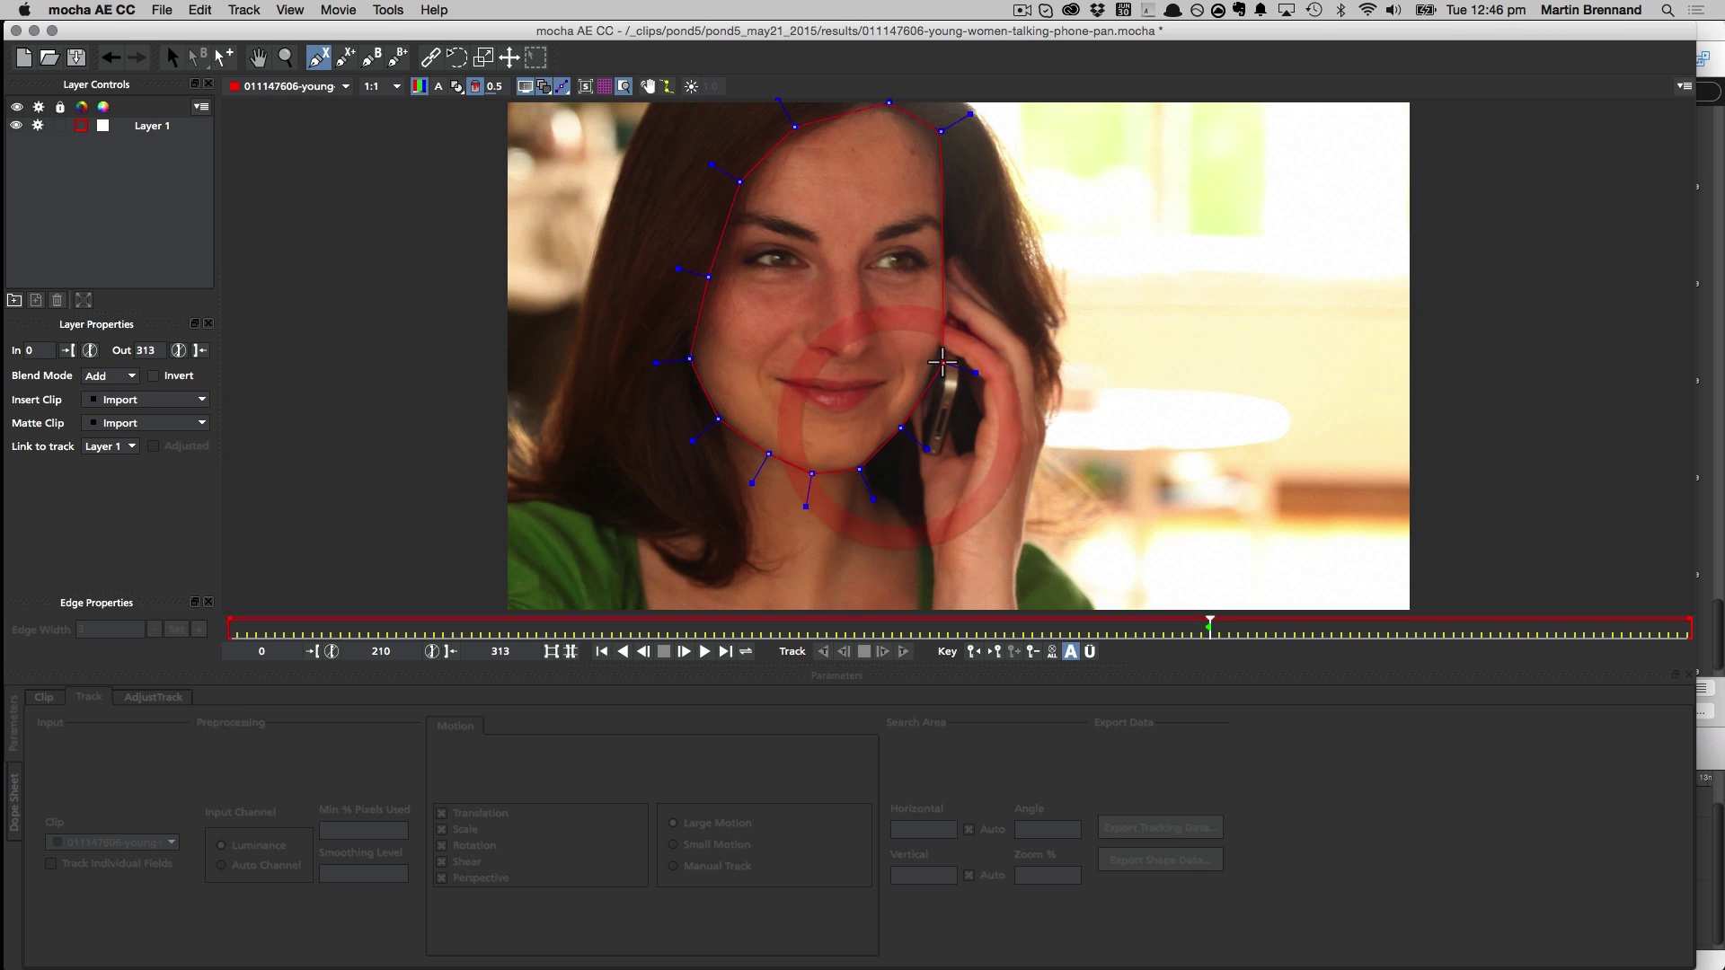
click(948, 305)
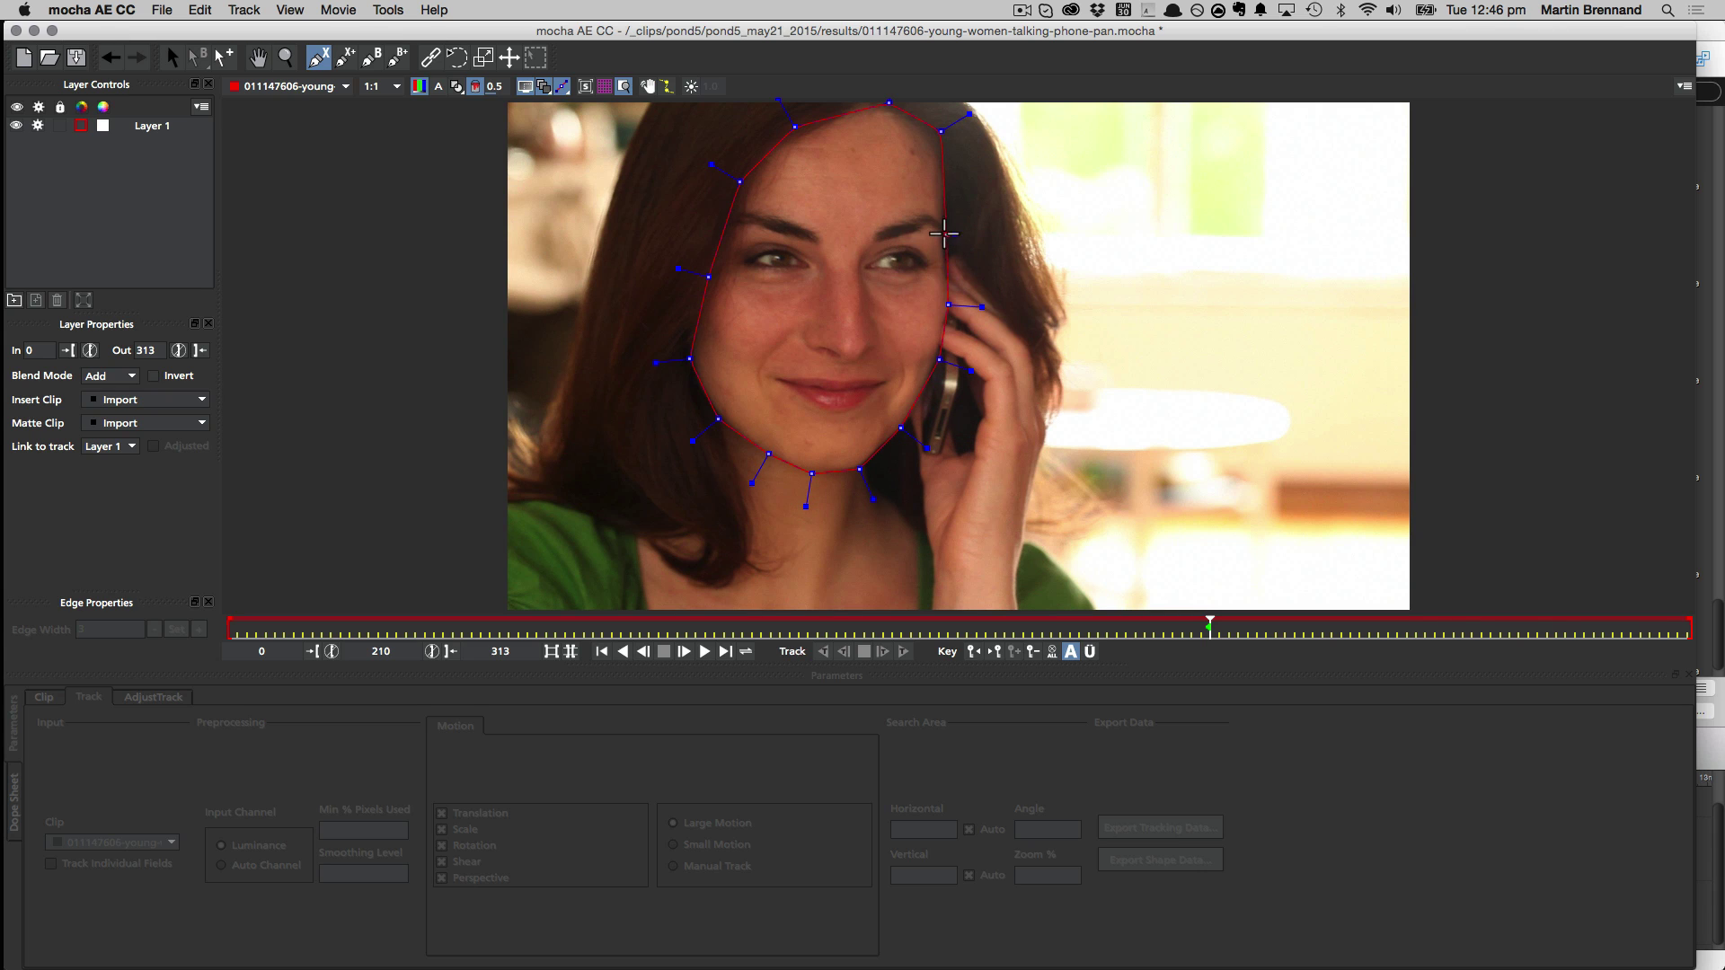
click(943, 233)
right_click(935, 172)
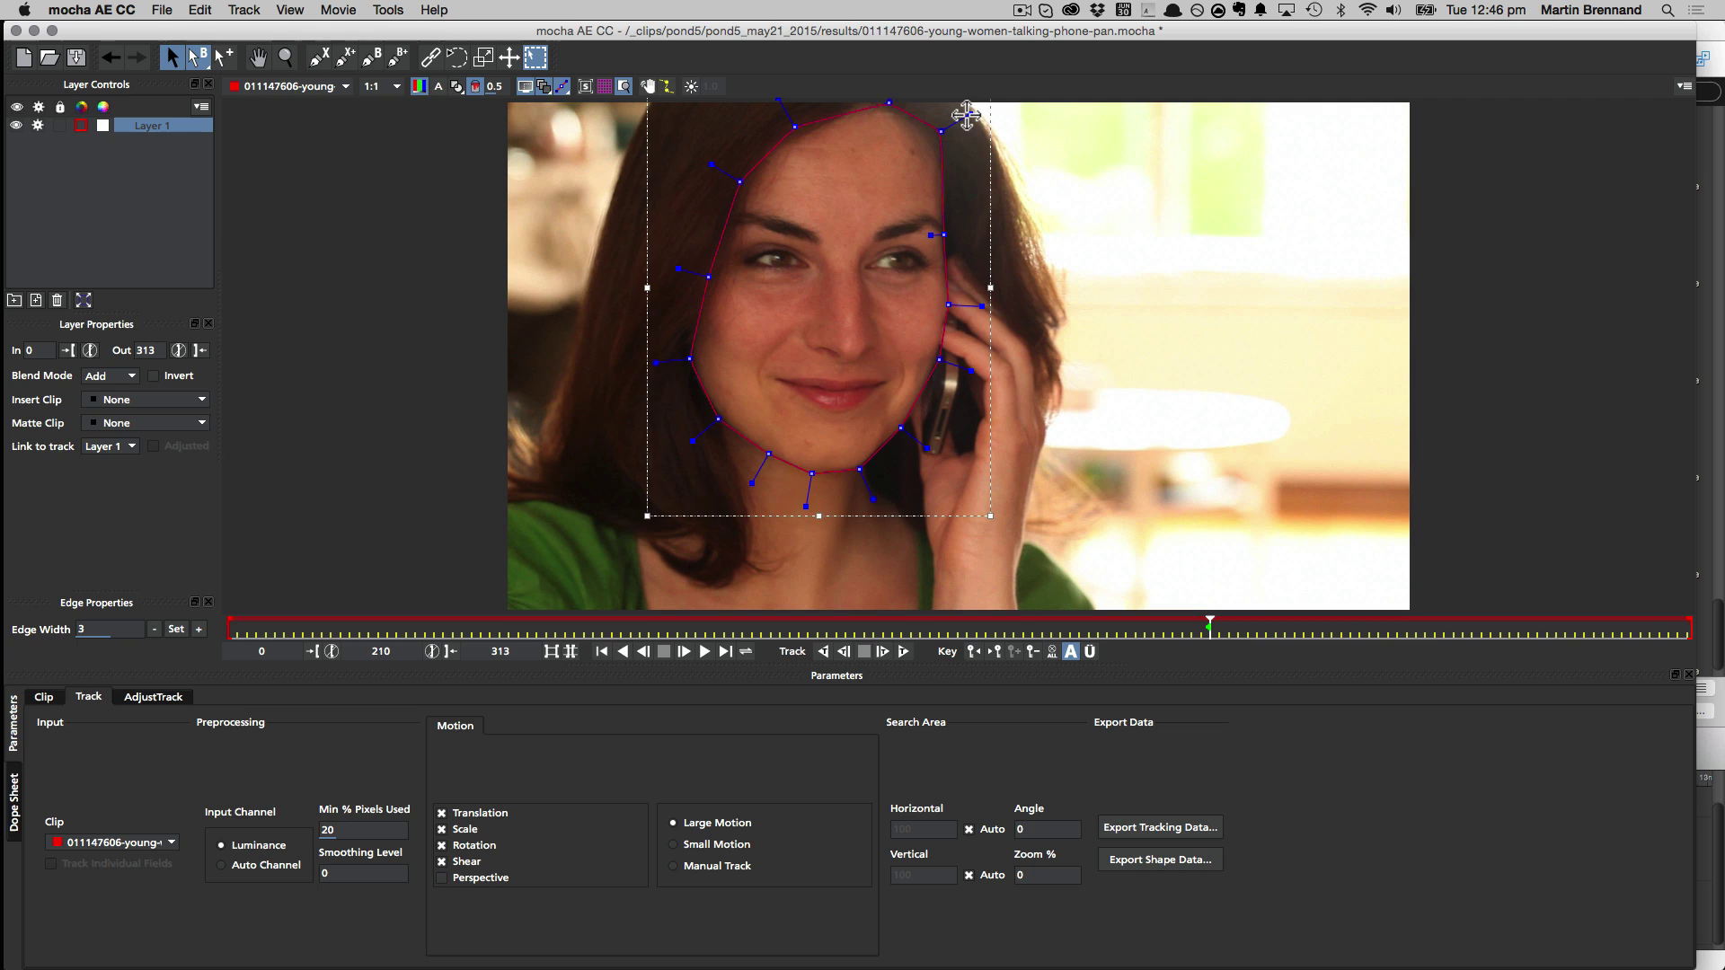
Shrink the face shape slightly, enable Perspective motion, and track it forward.
drag(966, 115, 961, 118)
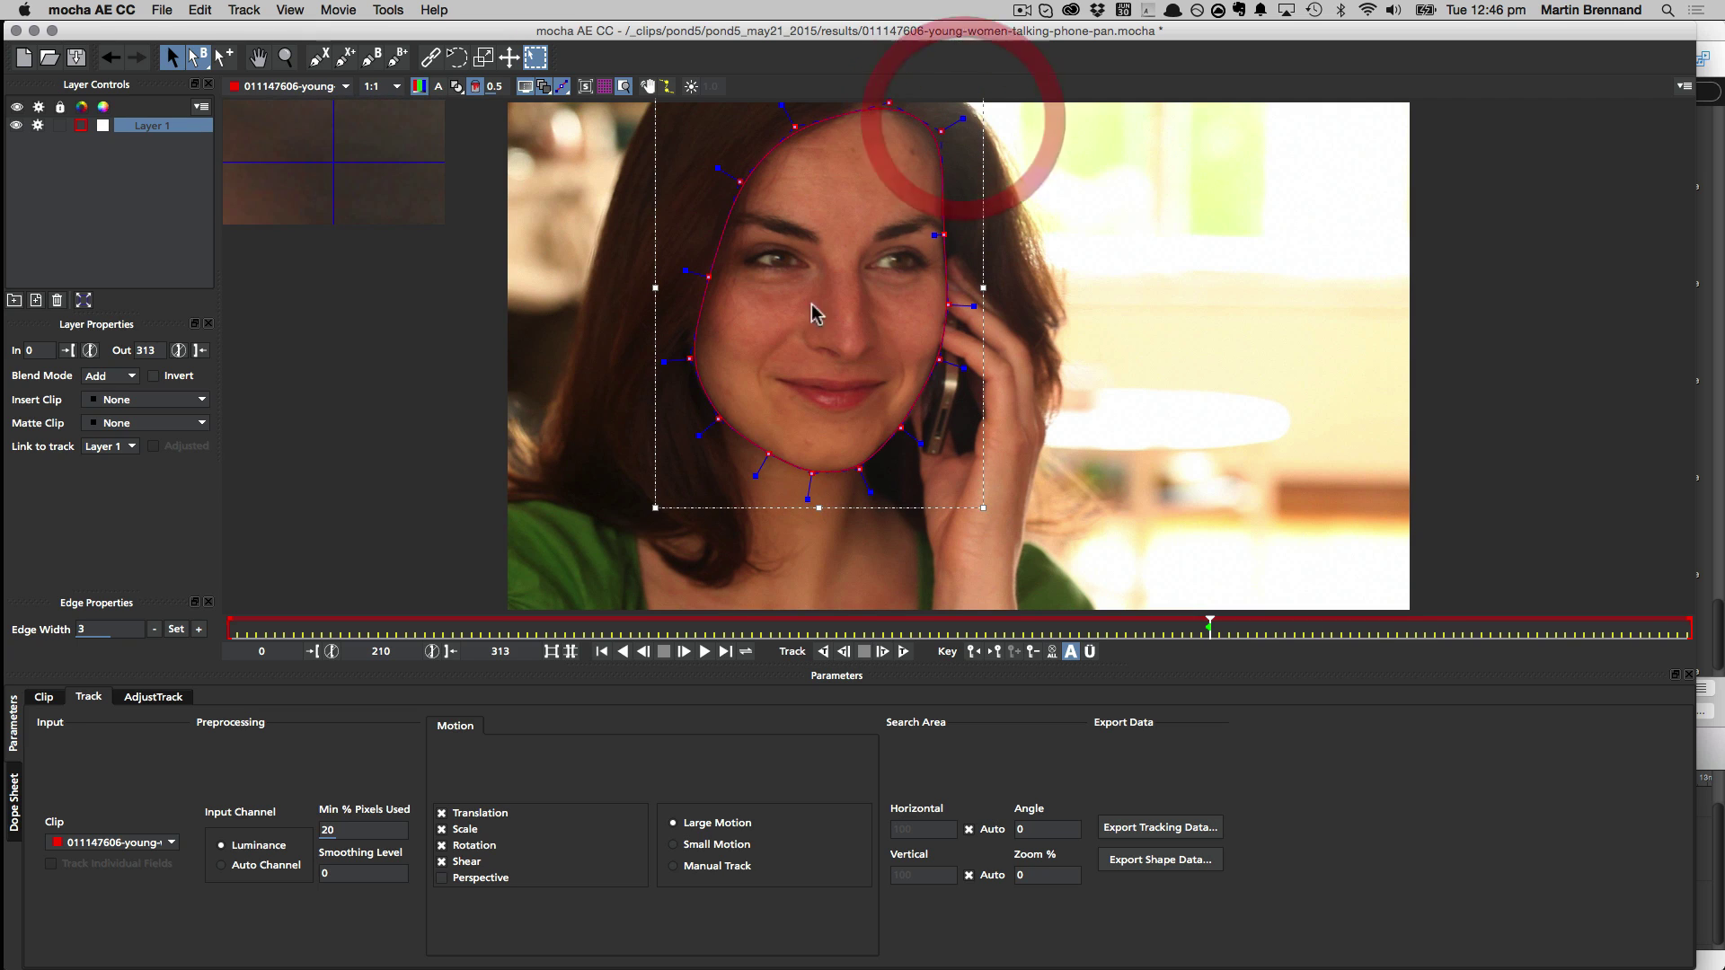
click(882, 100)
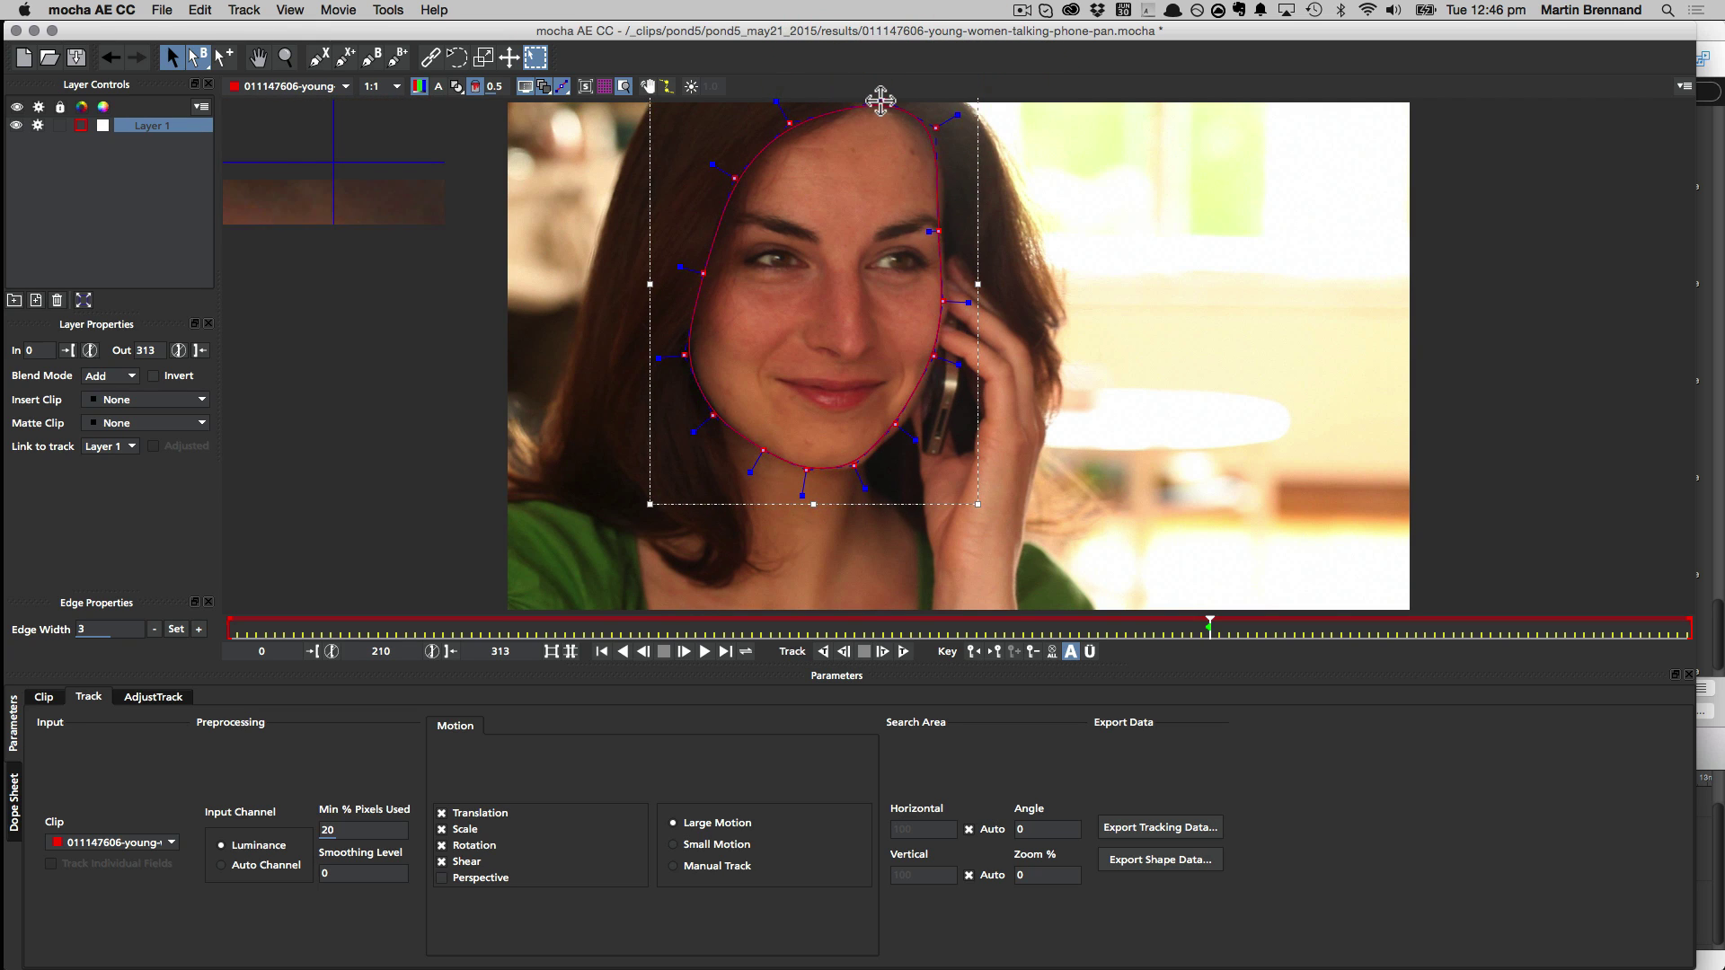
click(442, 879)
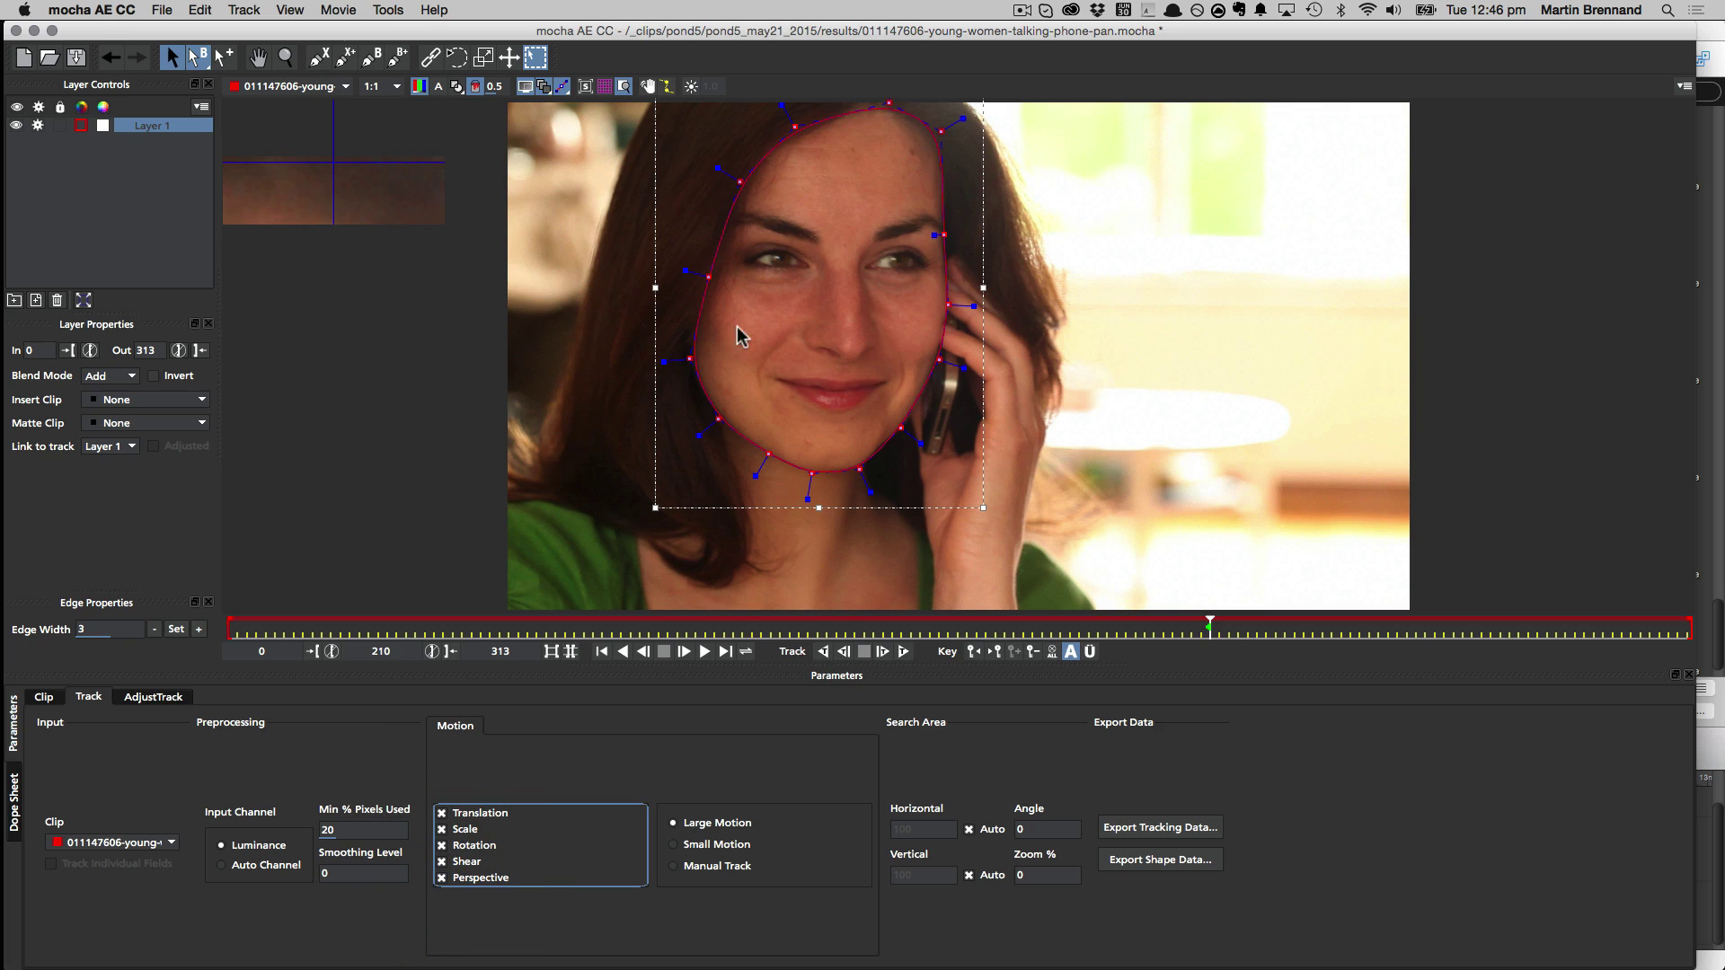
click(920, 435)
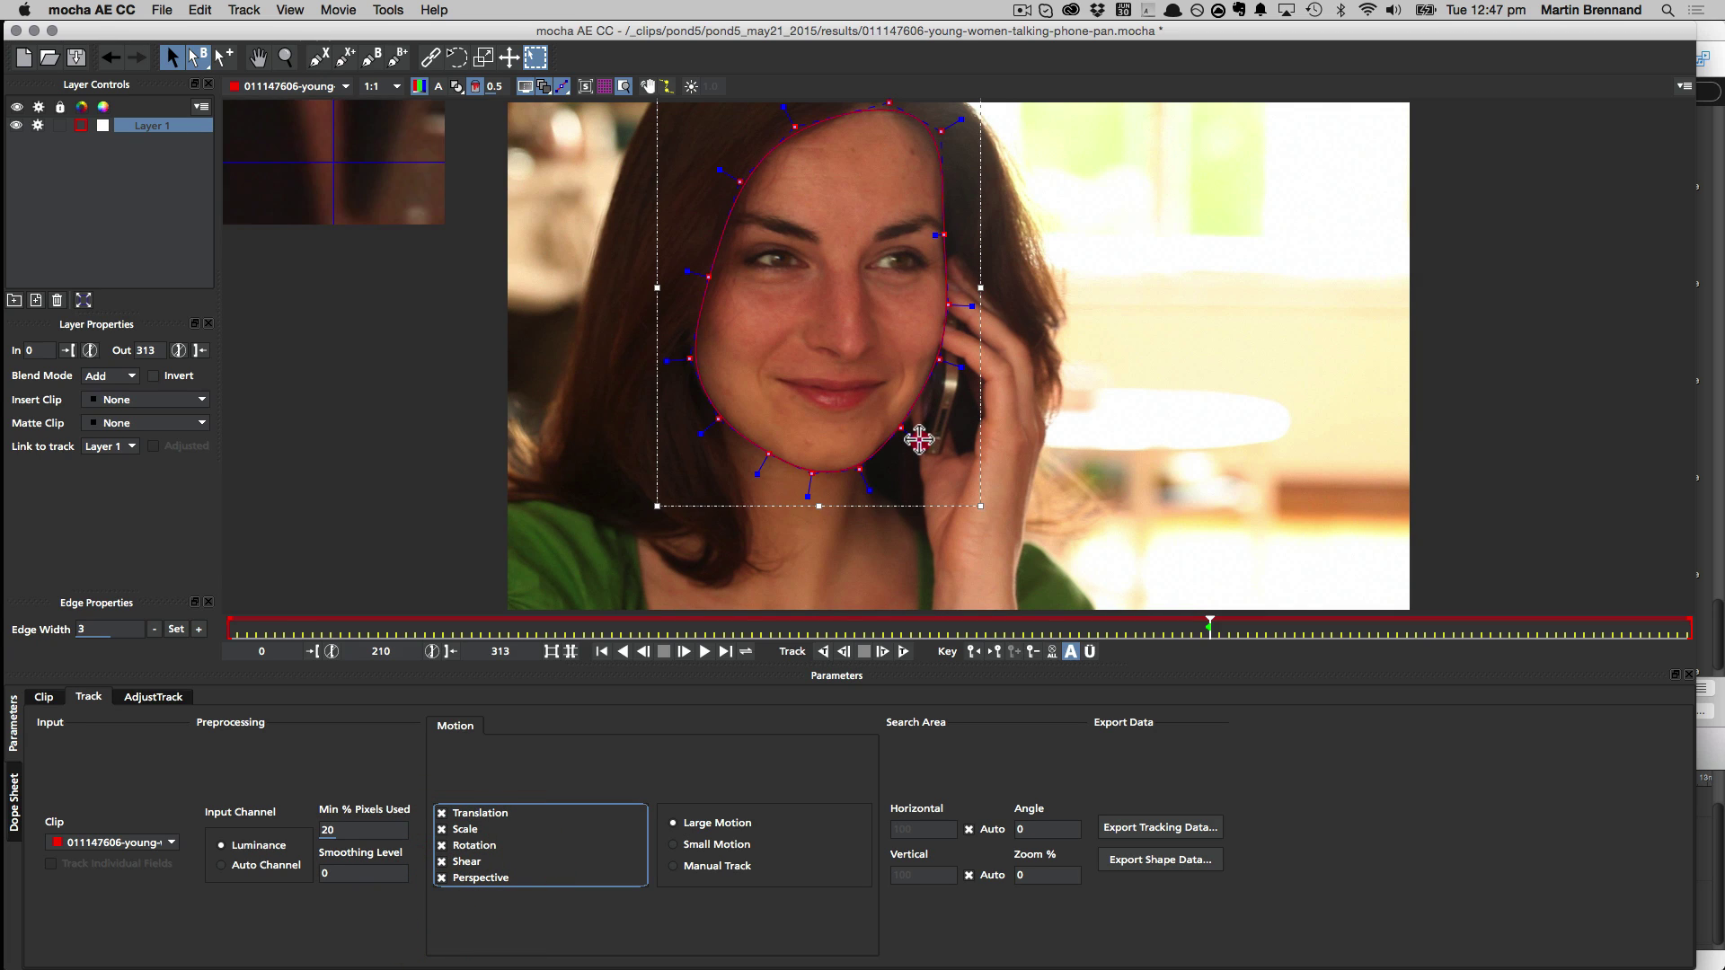
click(905, 653)
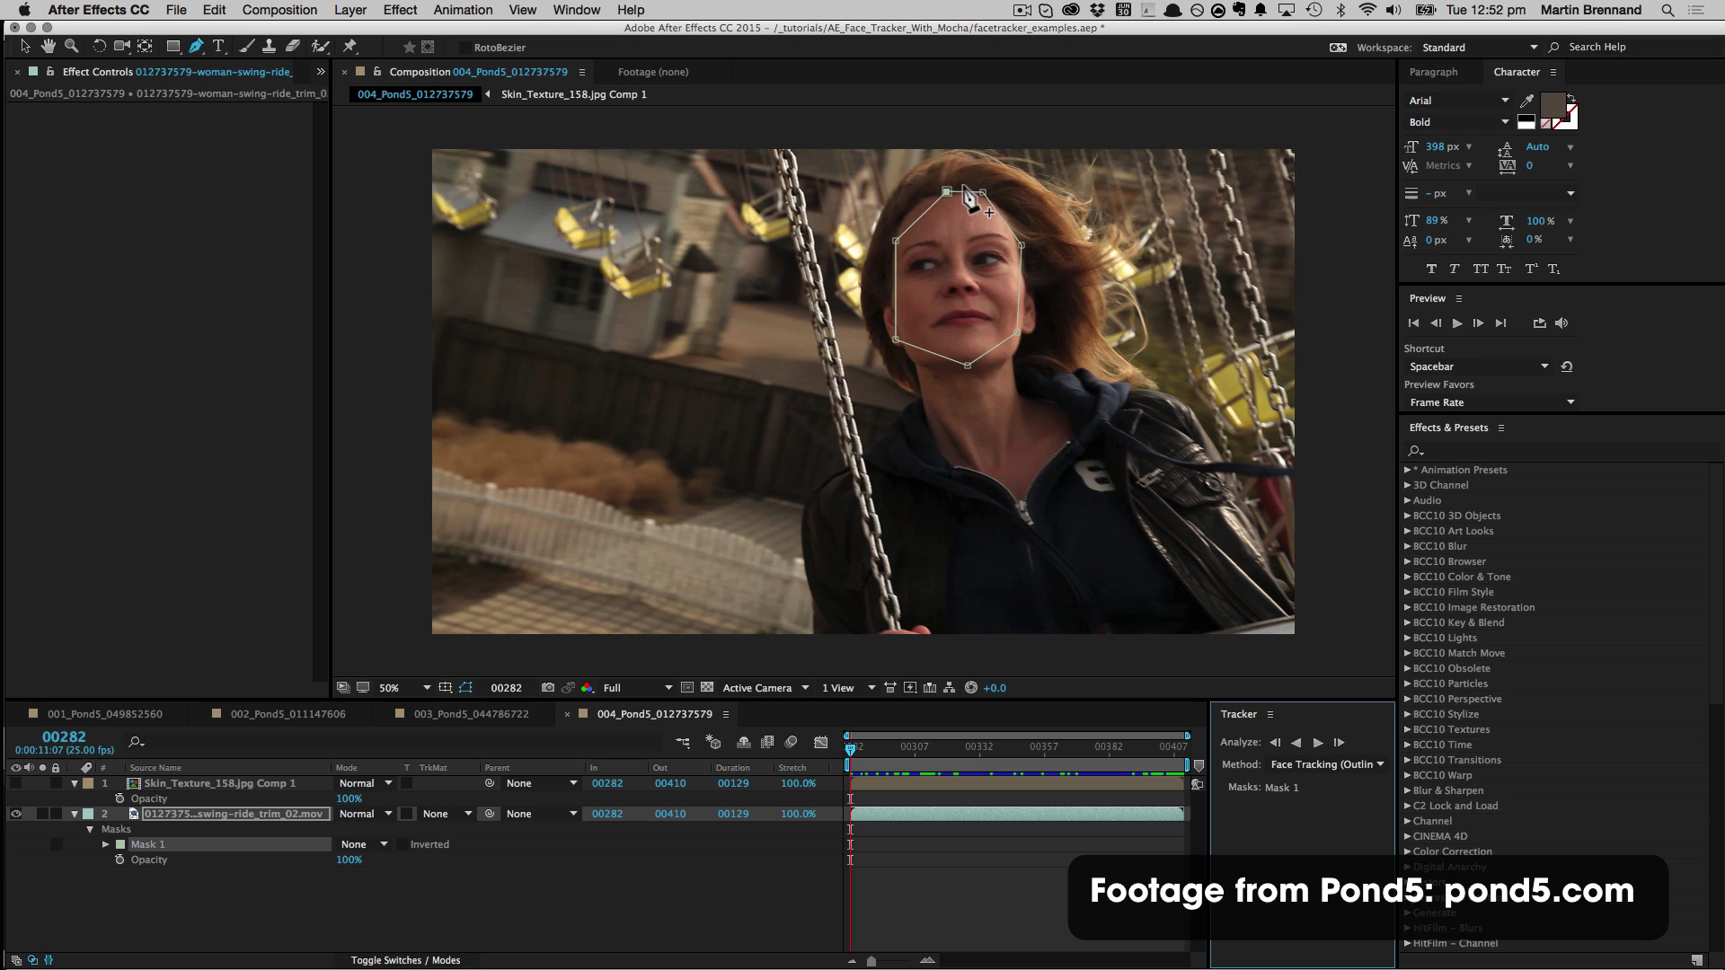
Set the Tracker method to Face Tracking (Detailed Features) and analyze the face forward.
click(1309, 765)
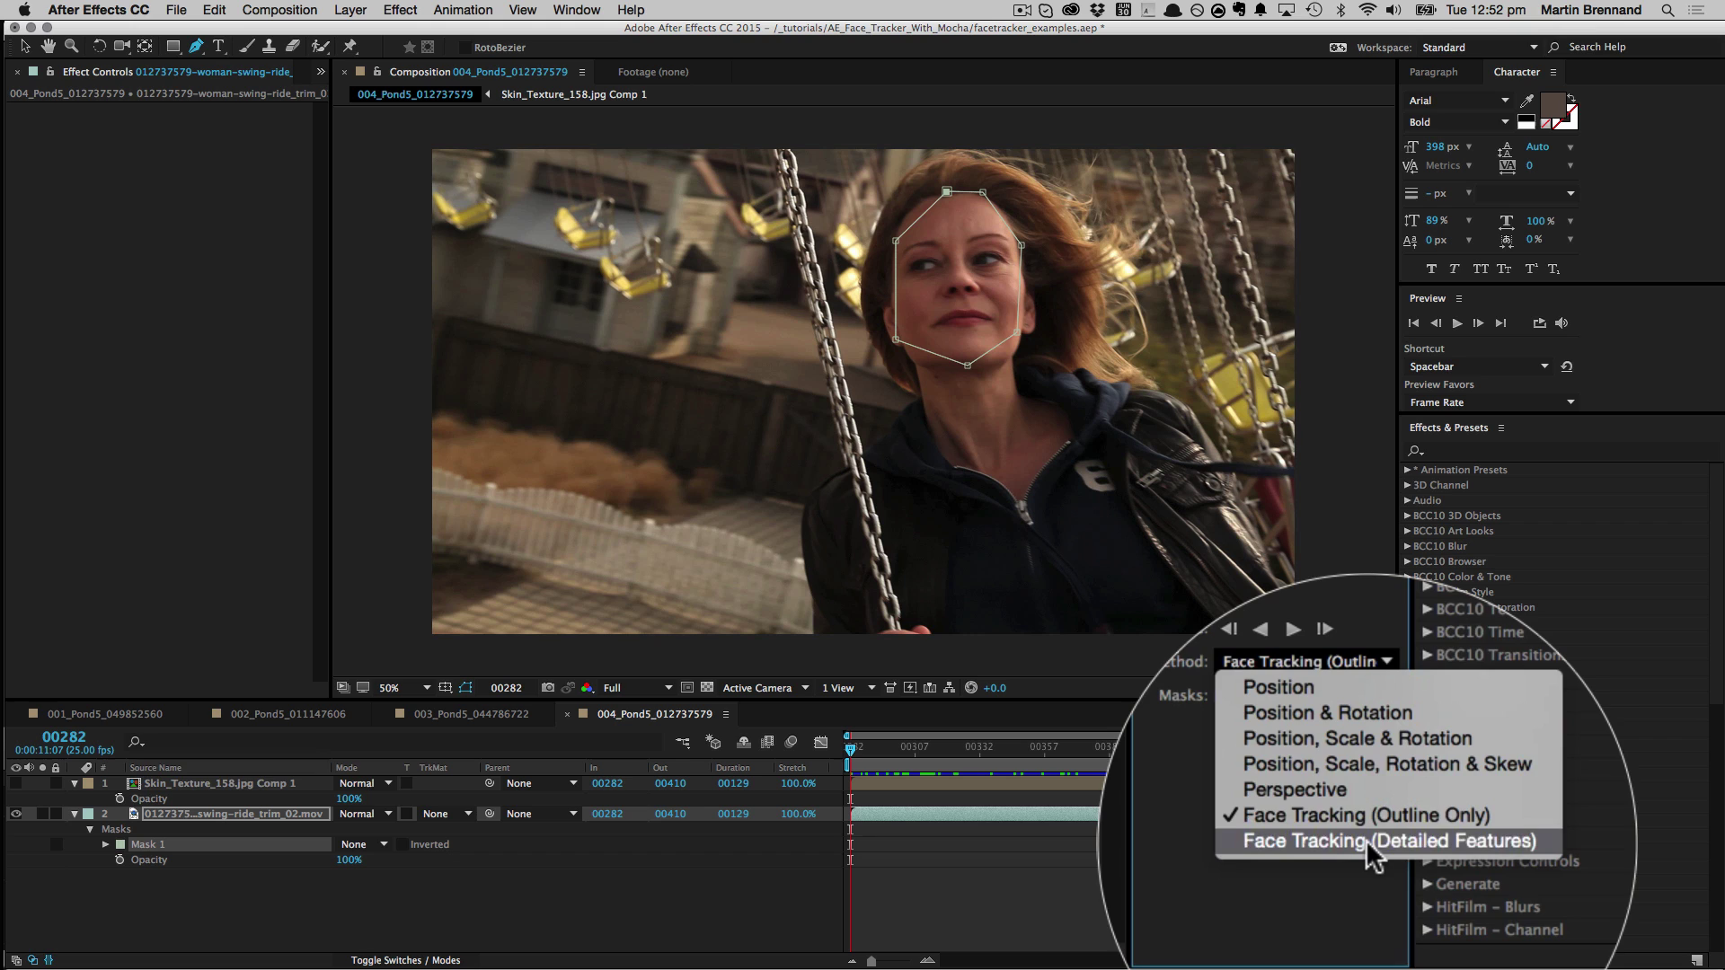
click(1366, 892)
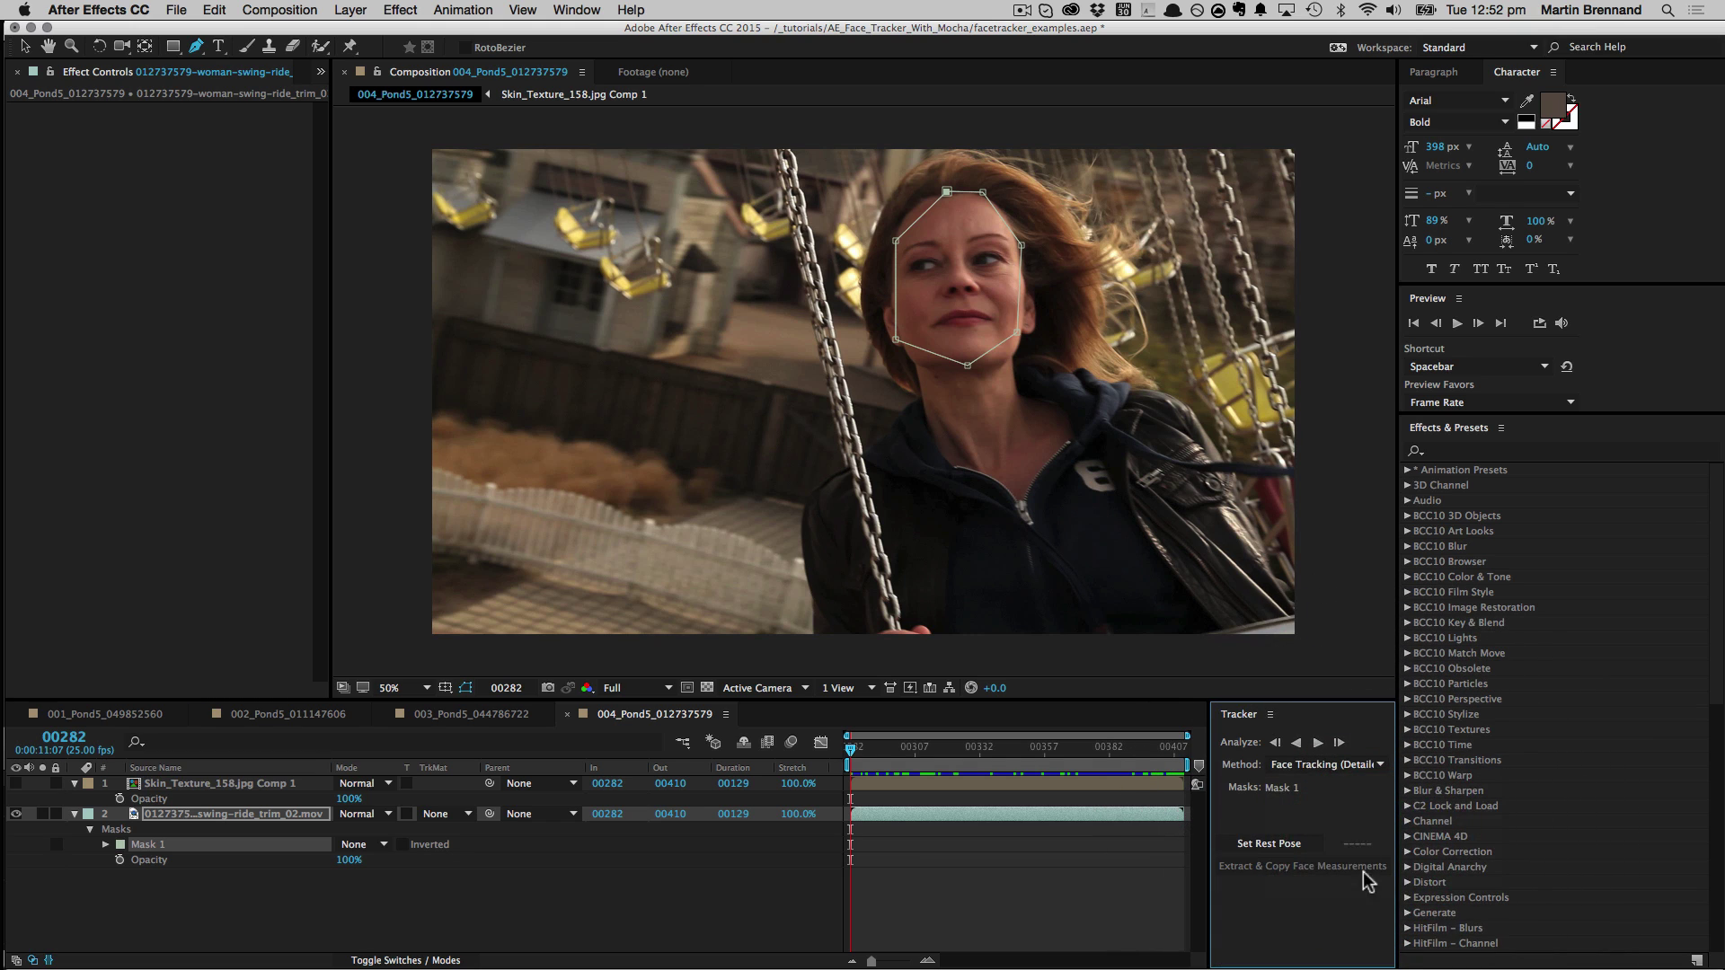
click(1342, 743)
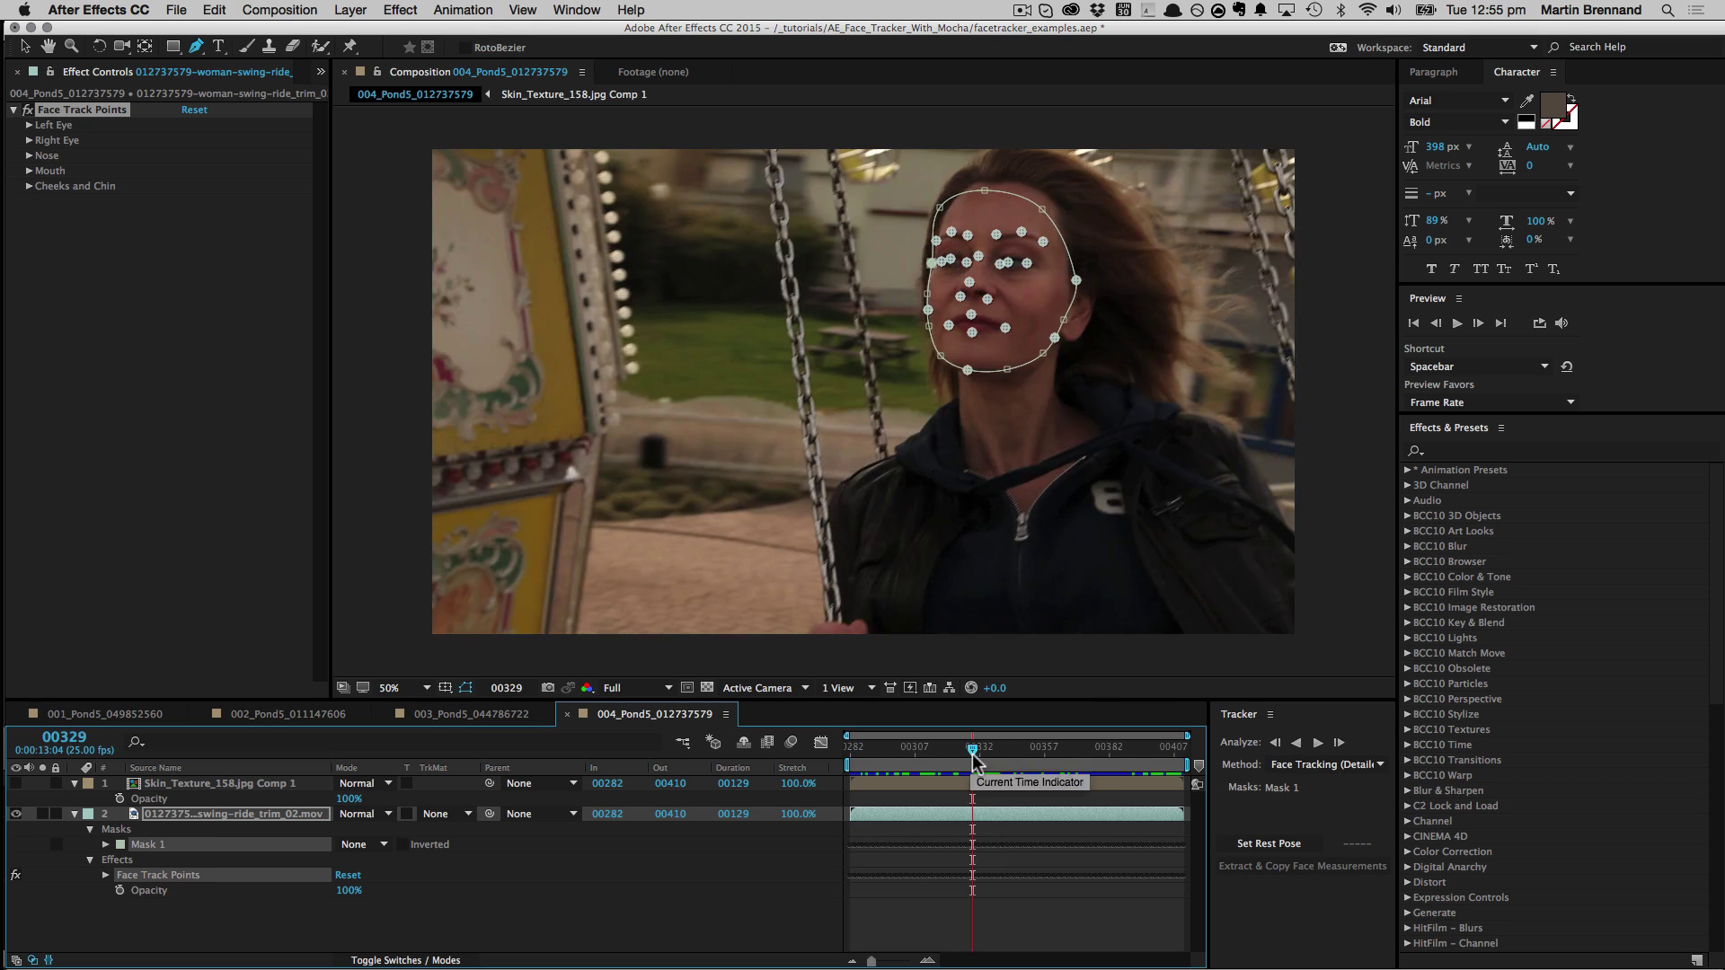
Scrub through the face track and expand the Left Eye tracked point values.
mouse_move(972, 753)
mouse_down()
mouse_move(1092, 753)
mouse_move(939, 757)
mouse_move(983, 755)
mouse_move(954, 754)
mouse_up()
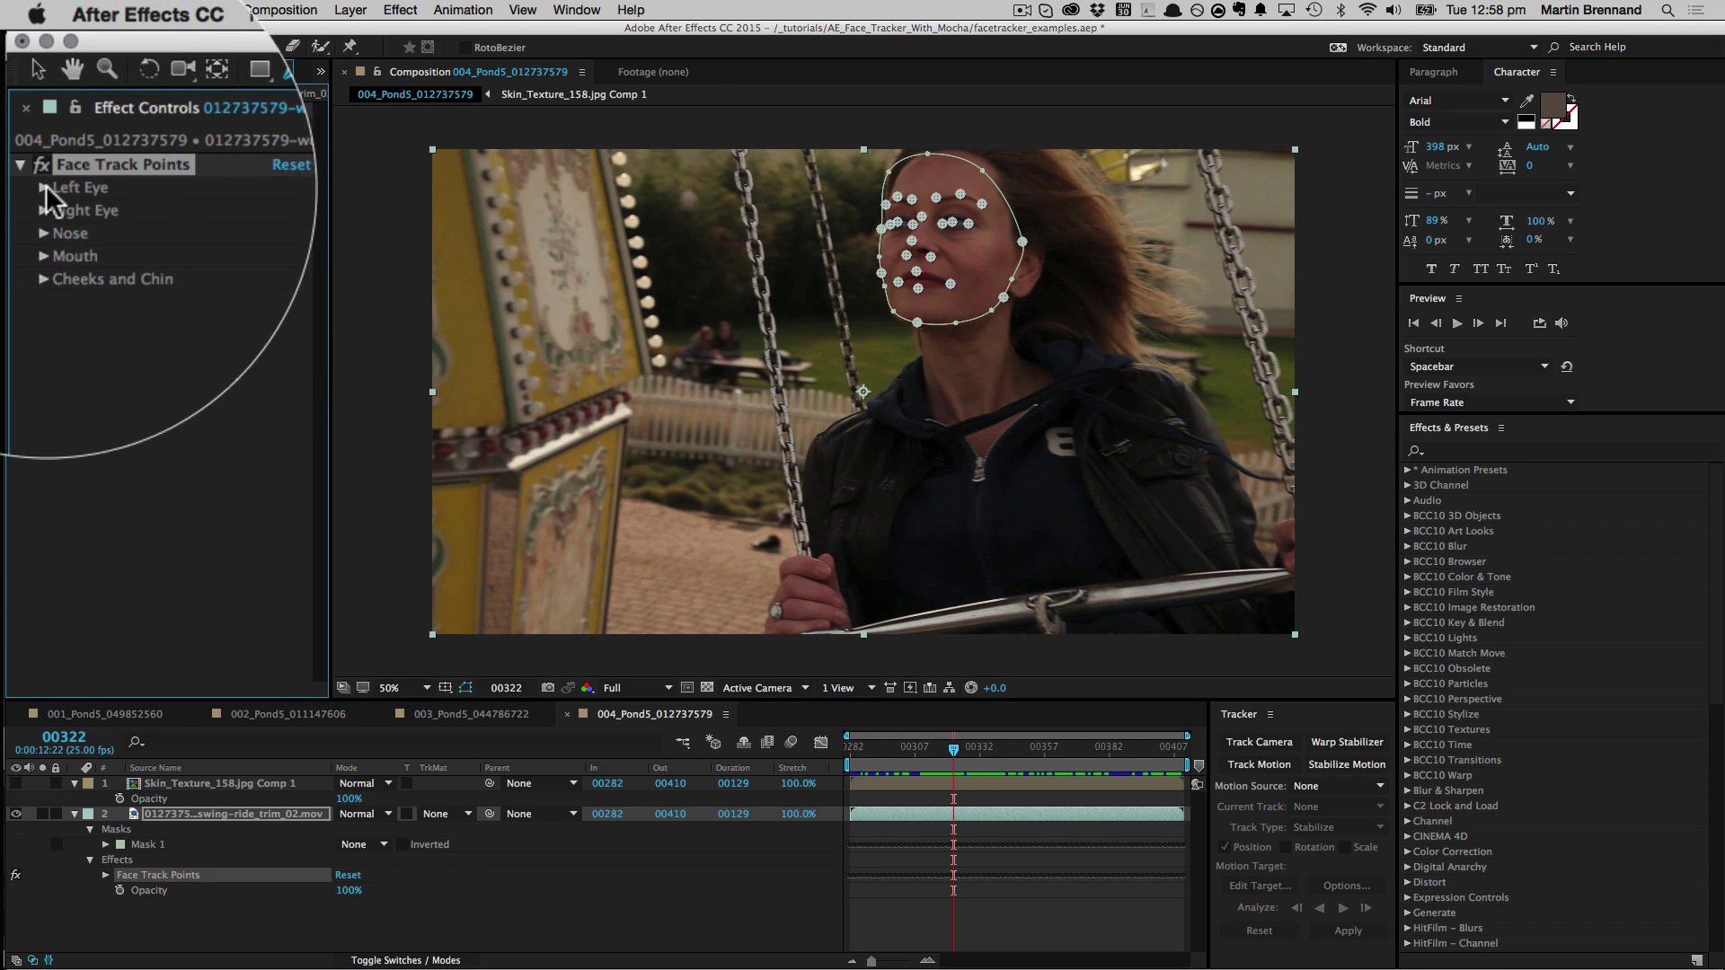
click(44, 187)
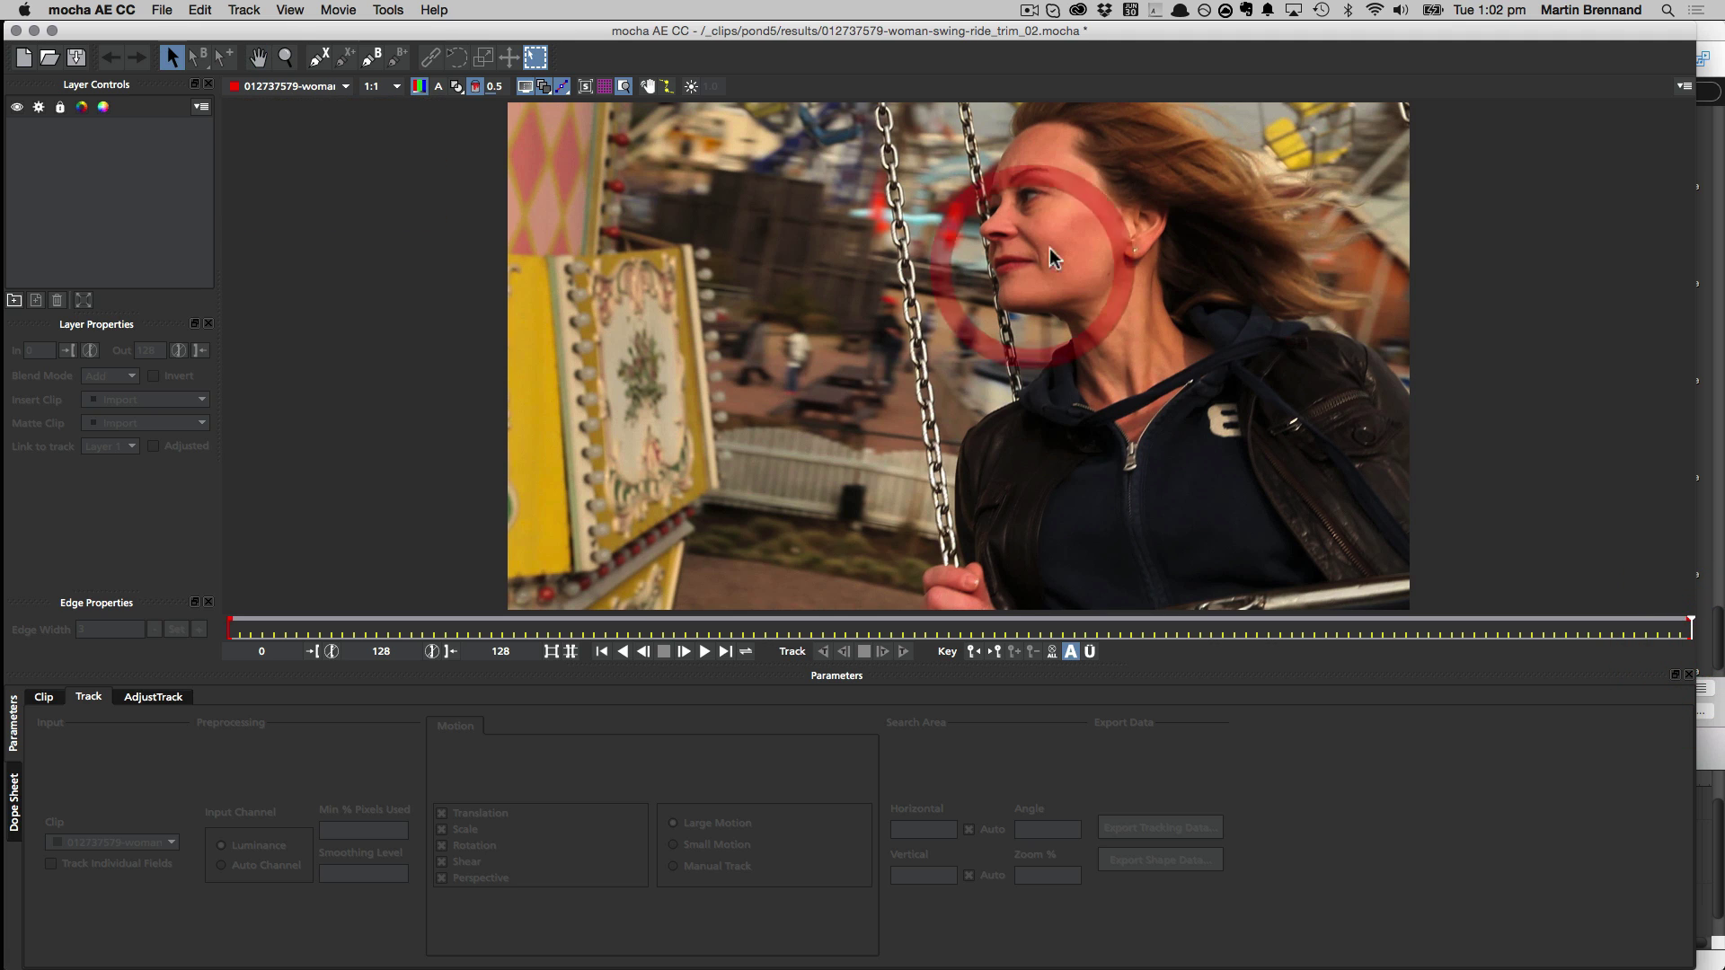
Start an X-spline on the swing-ride woman's head and outline down her face to the mouth.
click(319, 56)
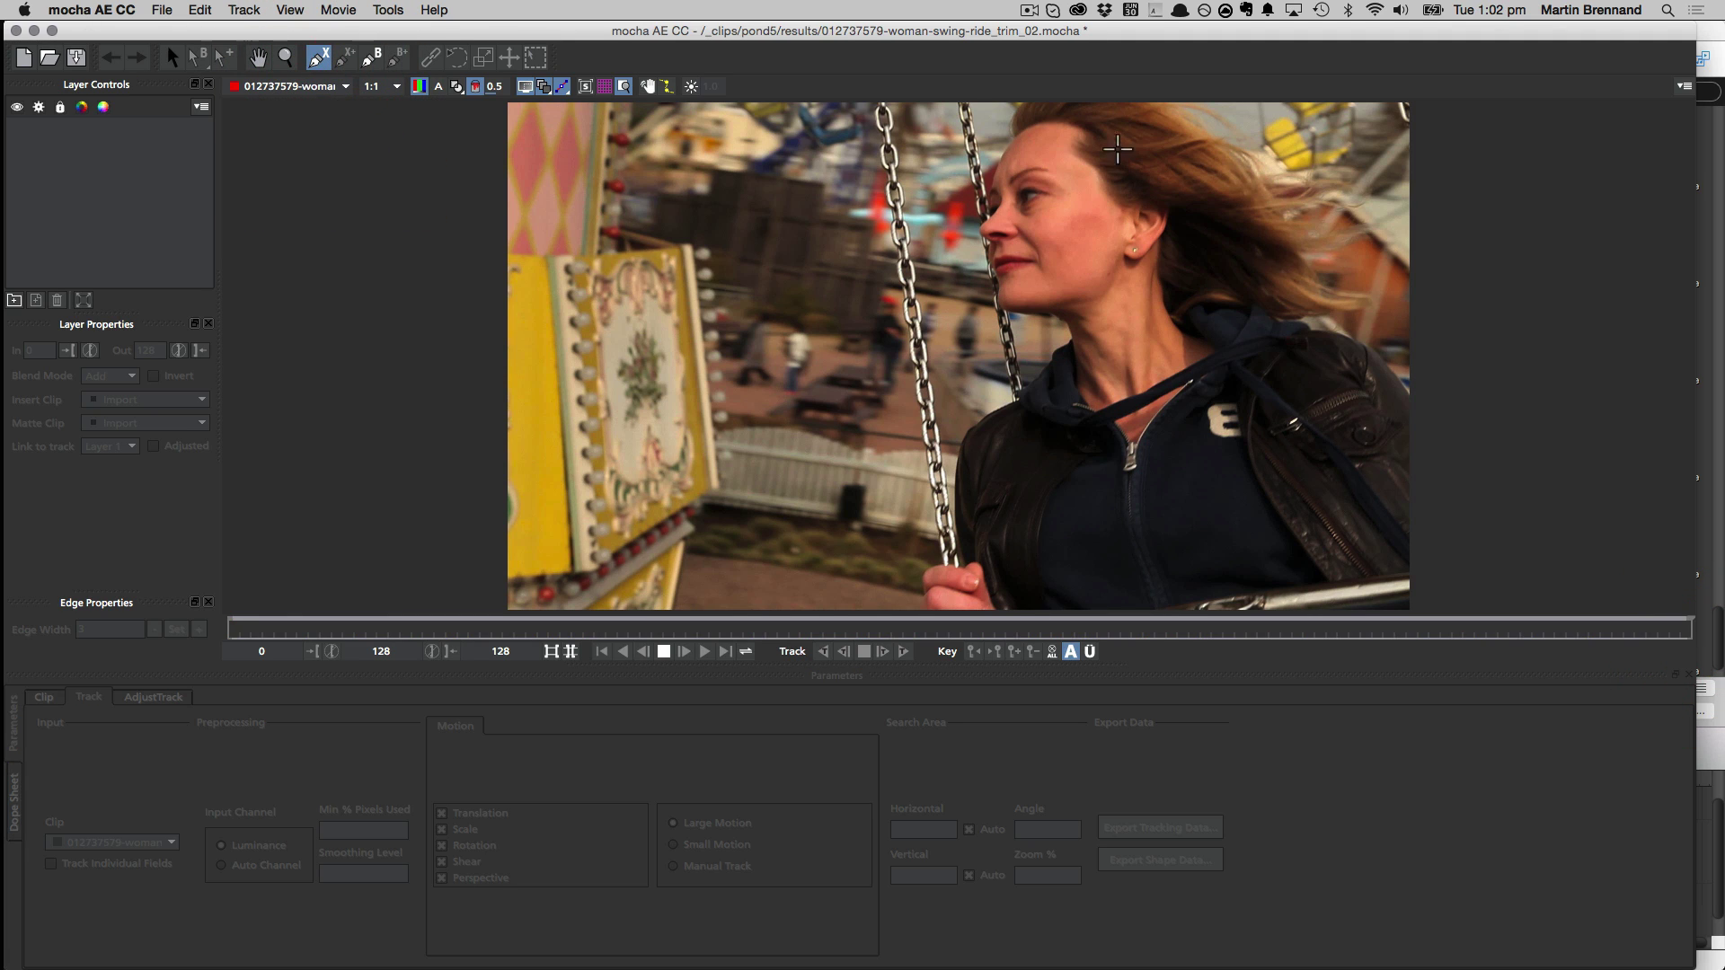
click(1142, 121)
click(1109, 117)
click(1043, 151)
click(1057, 184)
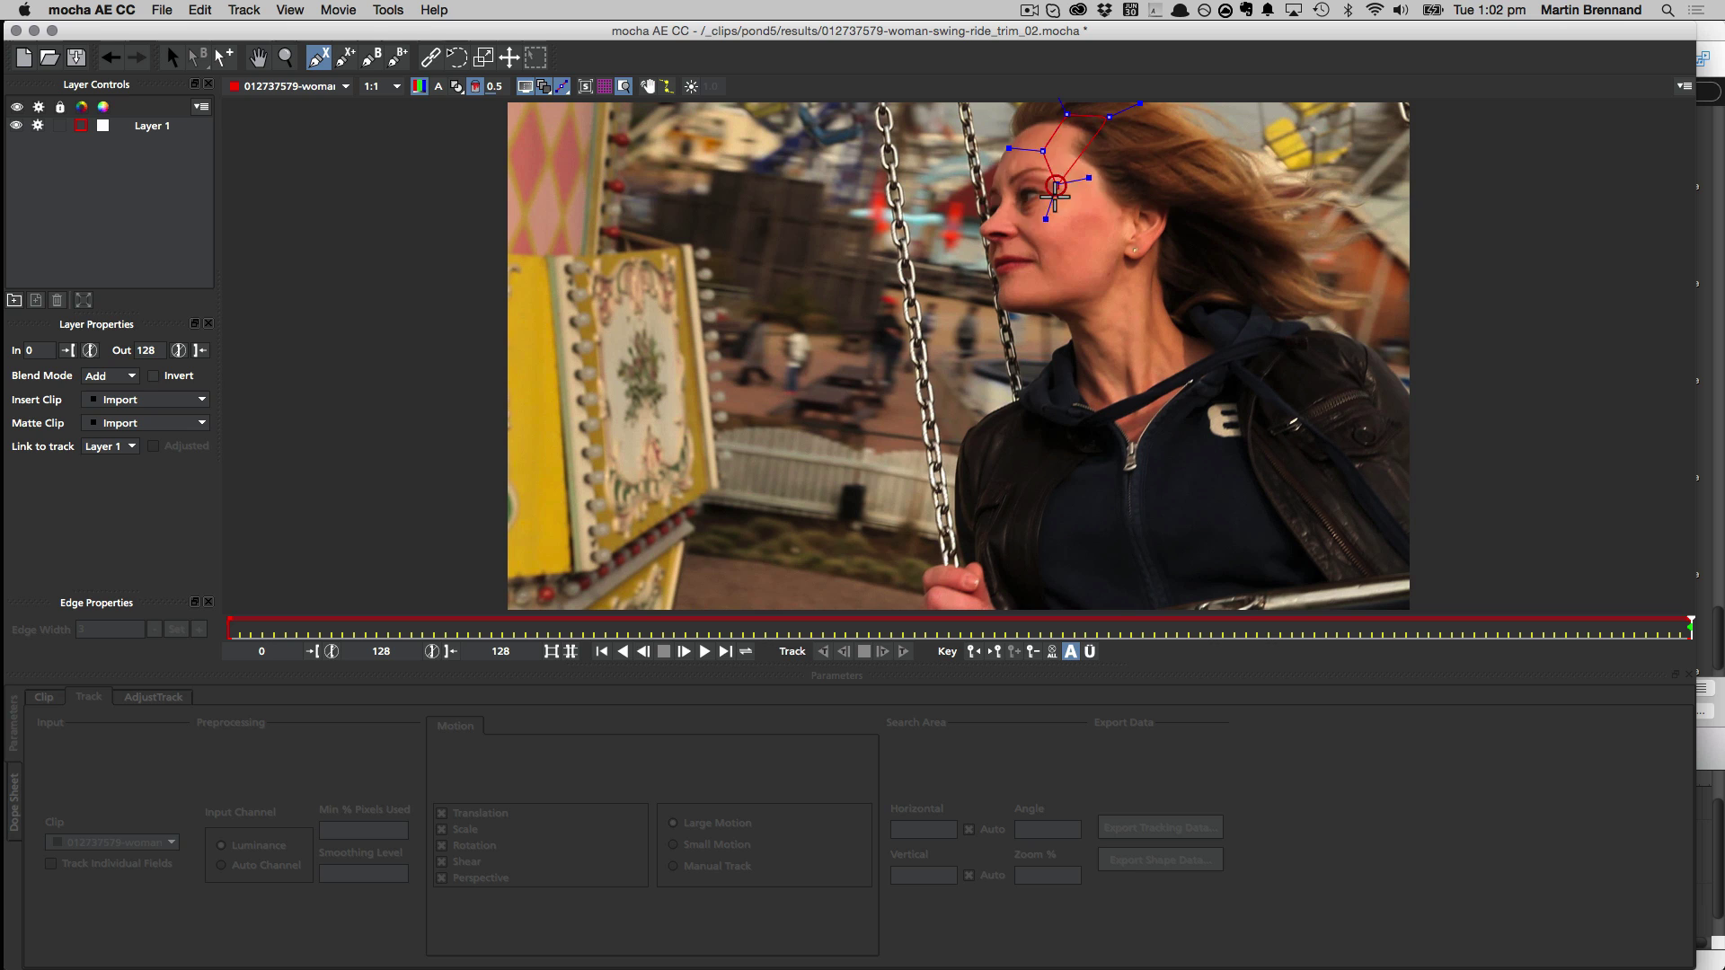
click(1041, 211)
click(1043, 248)
Close the outline along jaw, chin and ear, then fit the surface grid's top edge to the cheek.
click(1002, 289)
click(1038, 313)
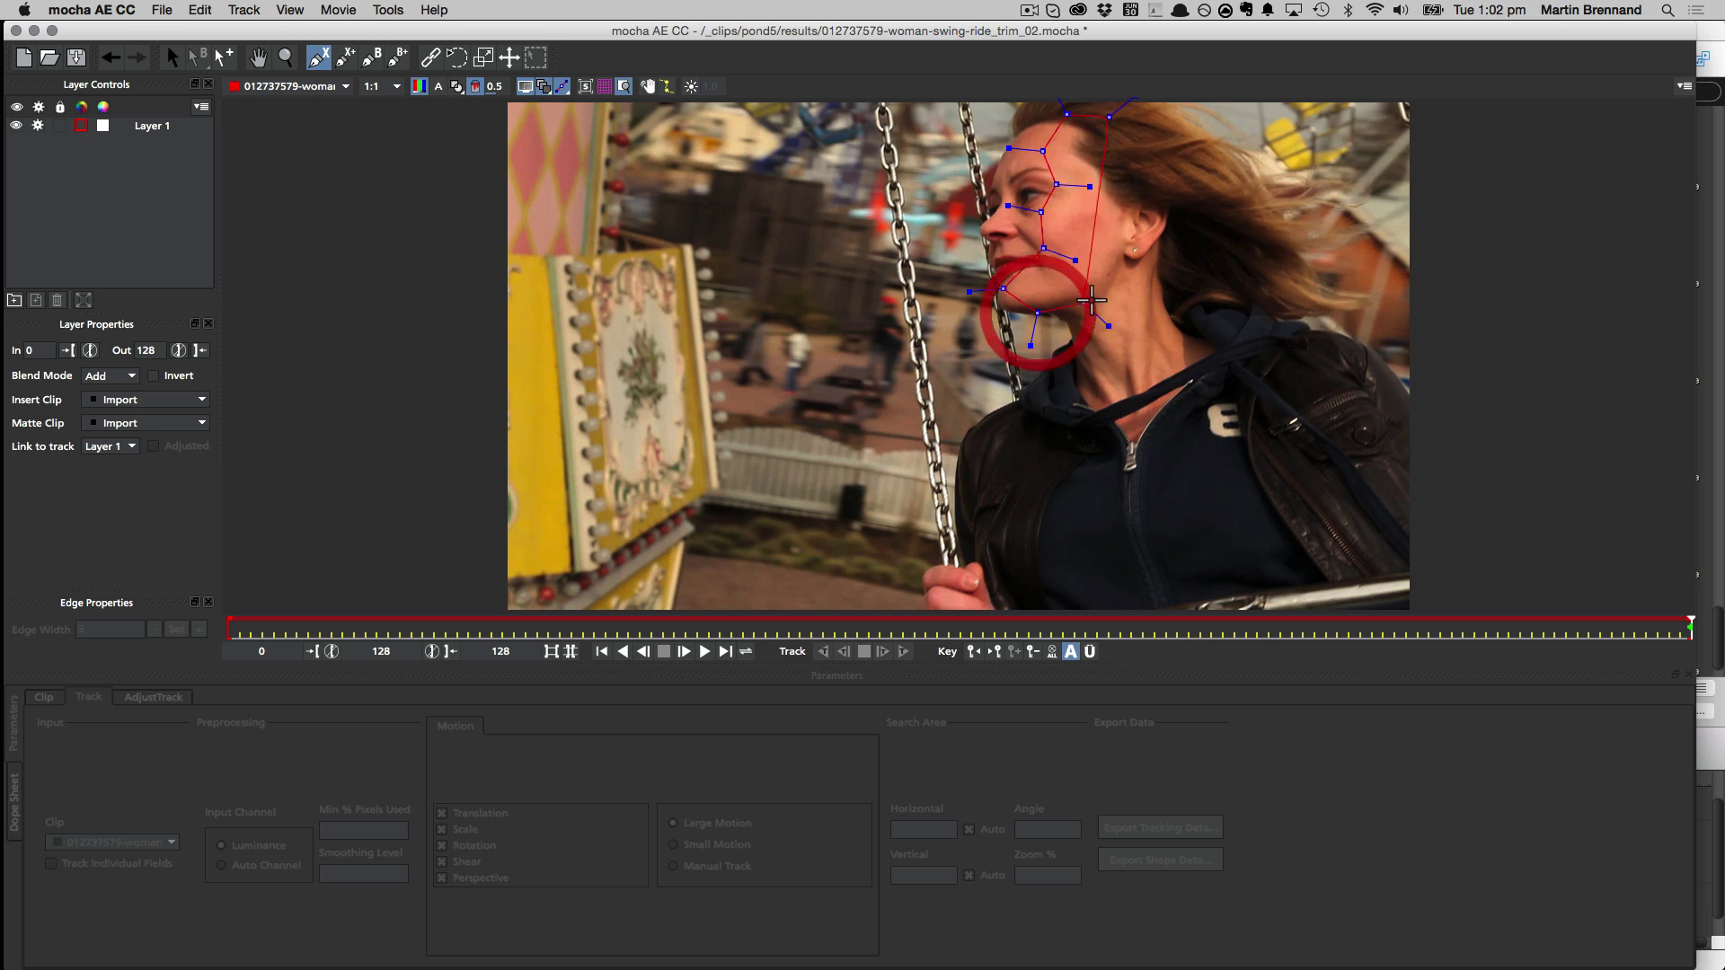
click(1102, 298)
click(1136, 255)
click(1139, 199)
click(1130, 180)
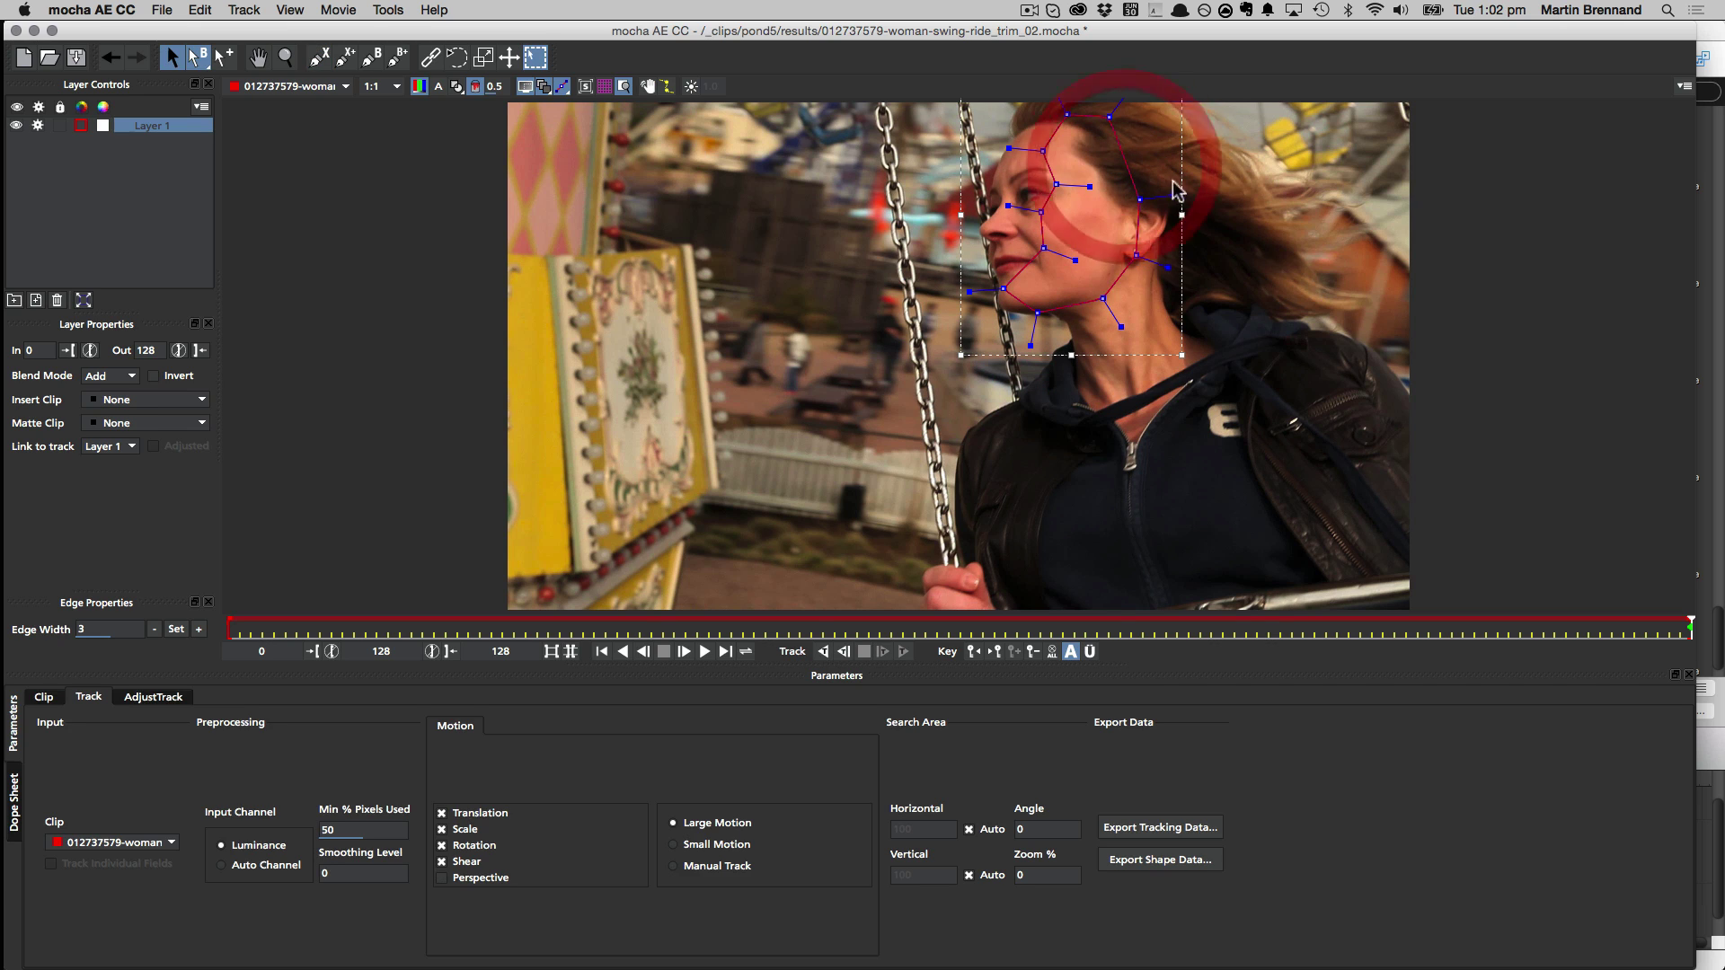
click(586, 89)
drag(1065, 141, 1080, 270)
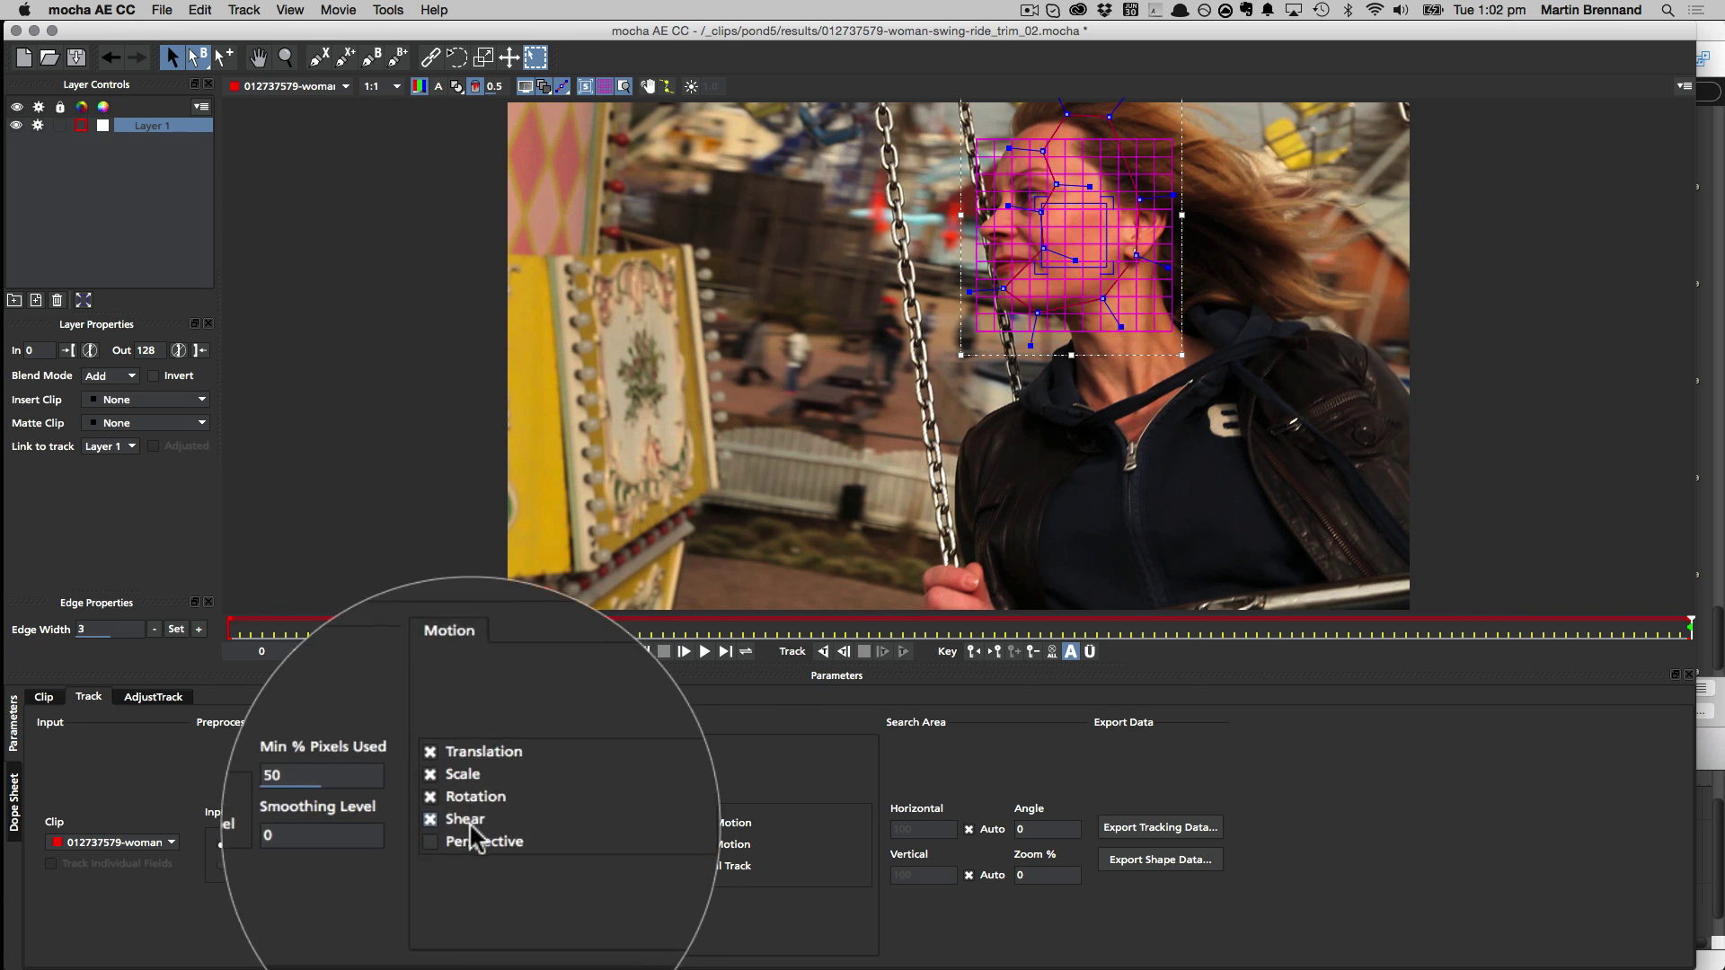
Track the cheek shape backward with Perspective, then copy AE Corner Pin data to the clipboard.
click(442, 877)
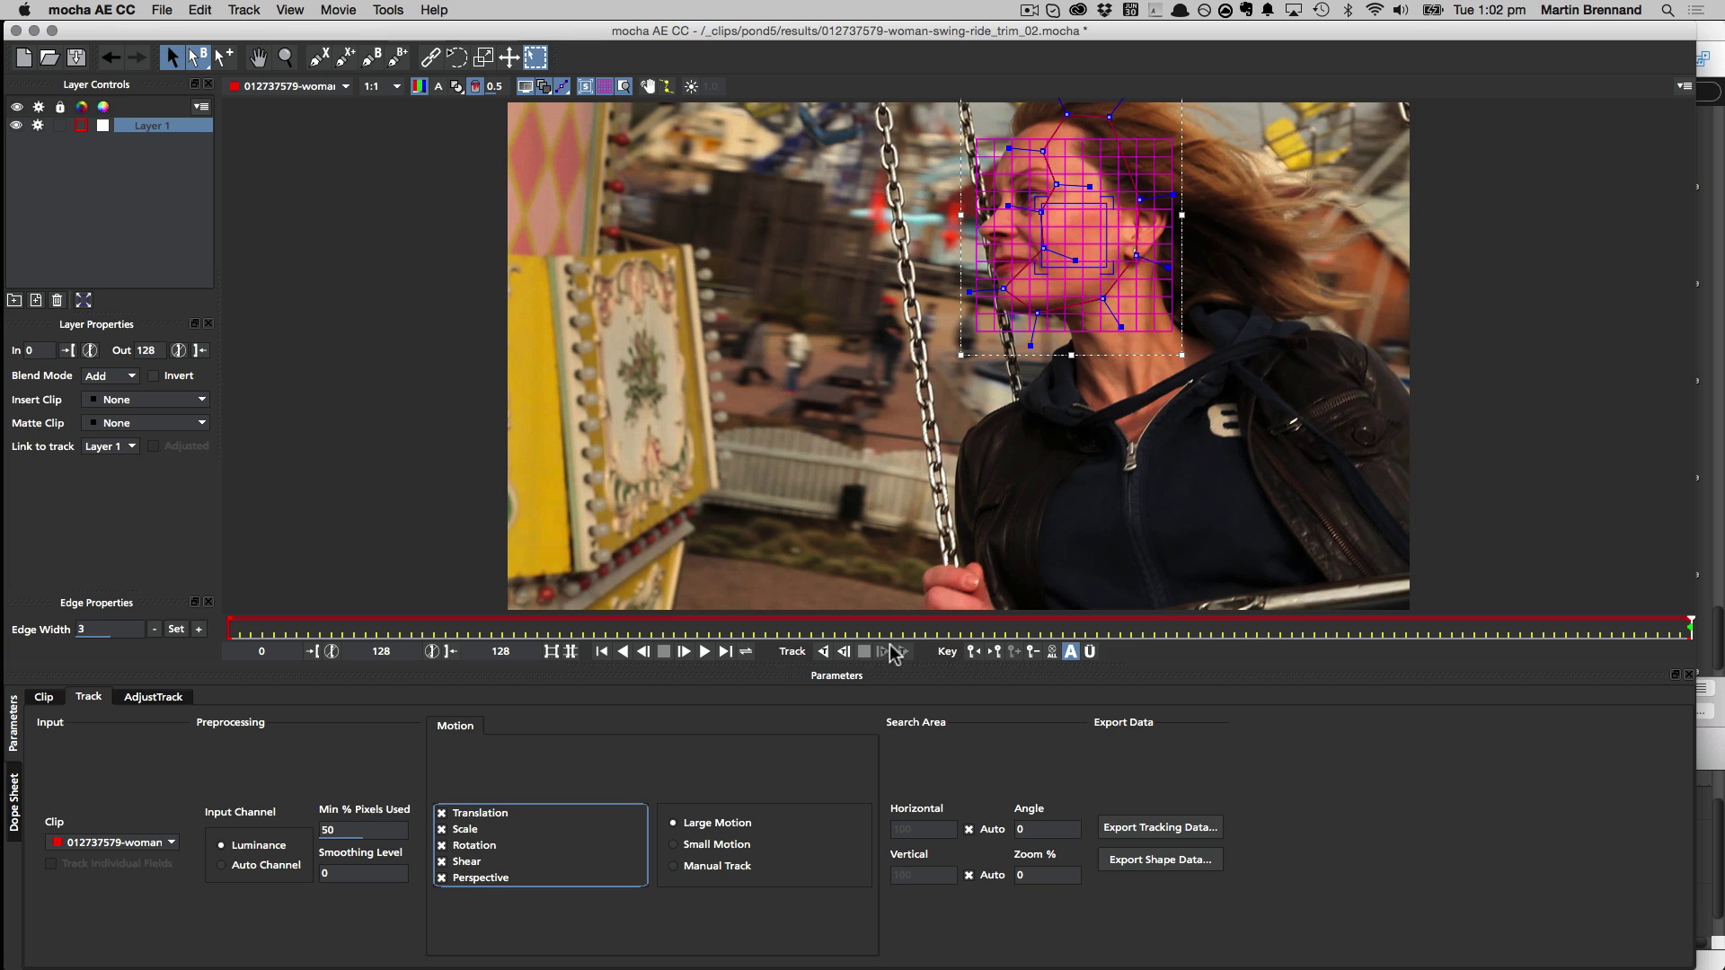
click(824, 653)
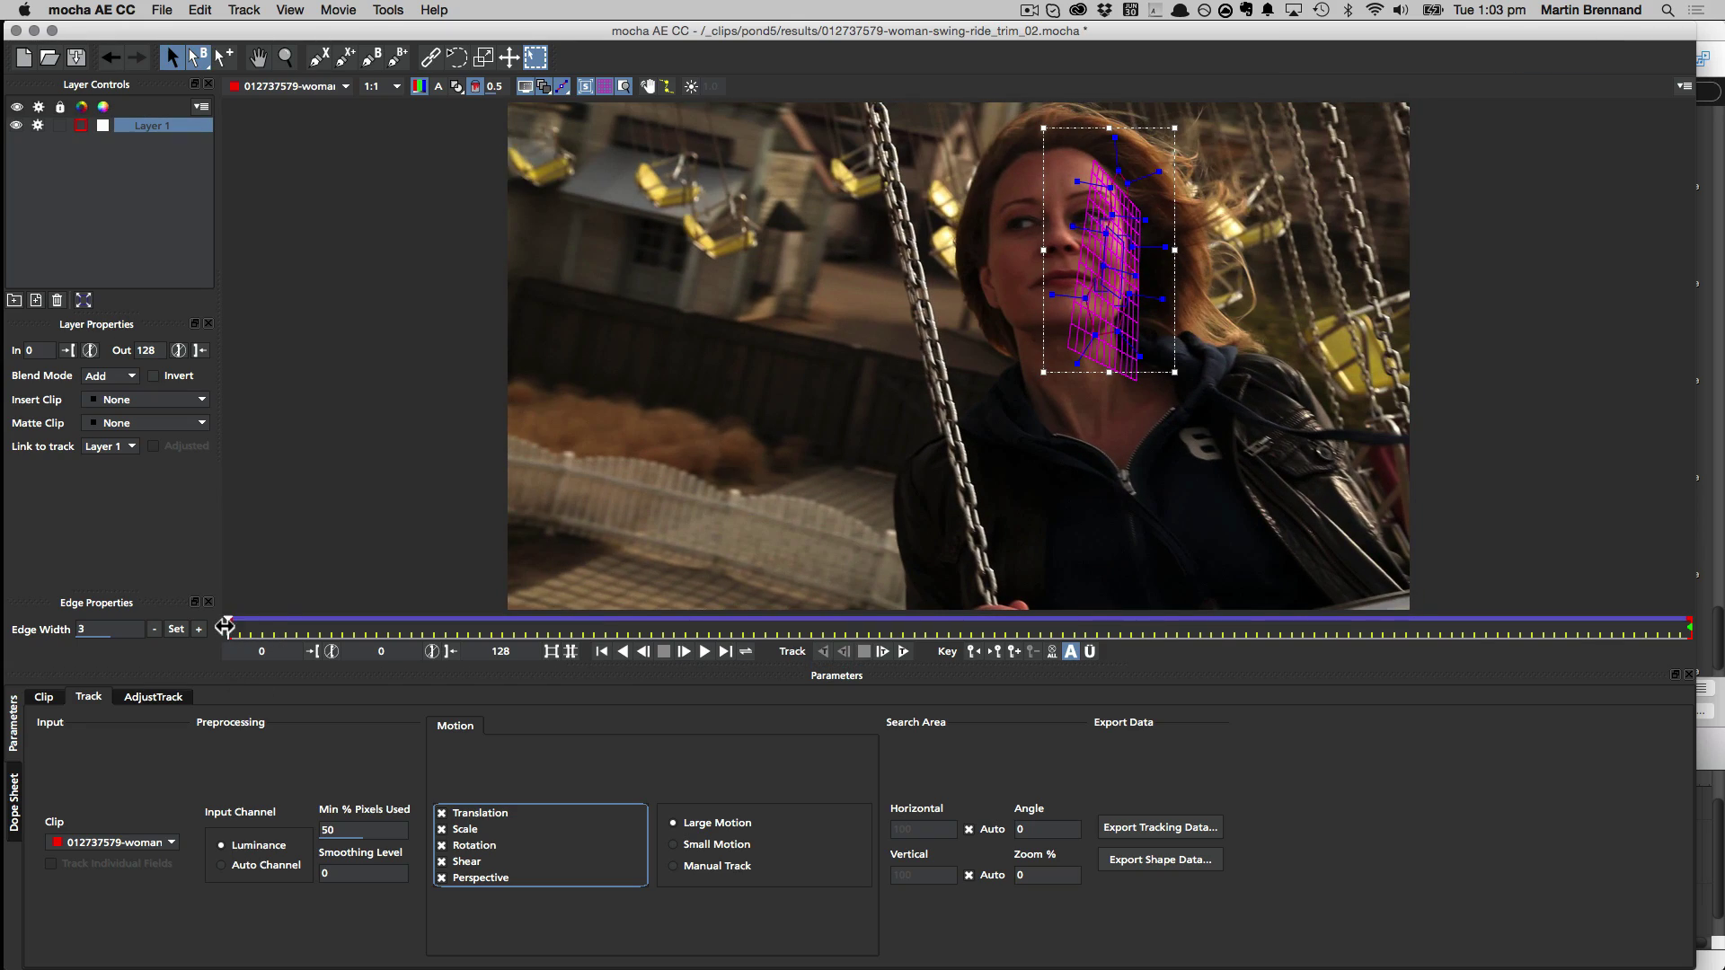
drag(225, 627, 1452, 627)
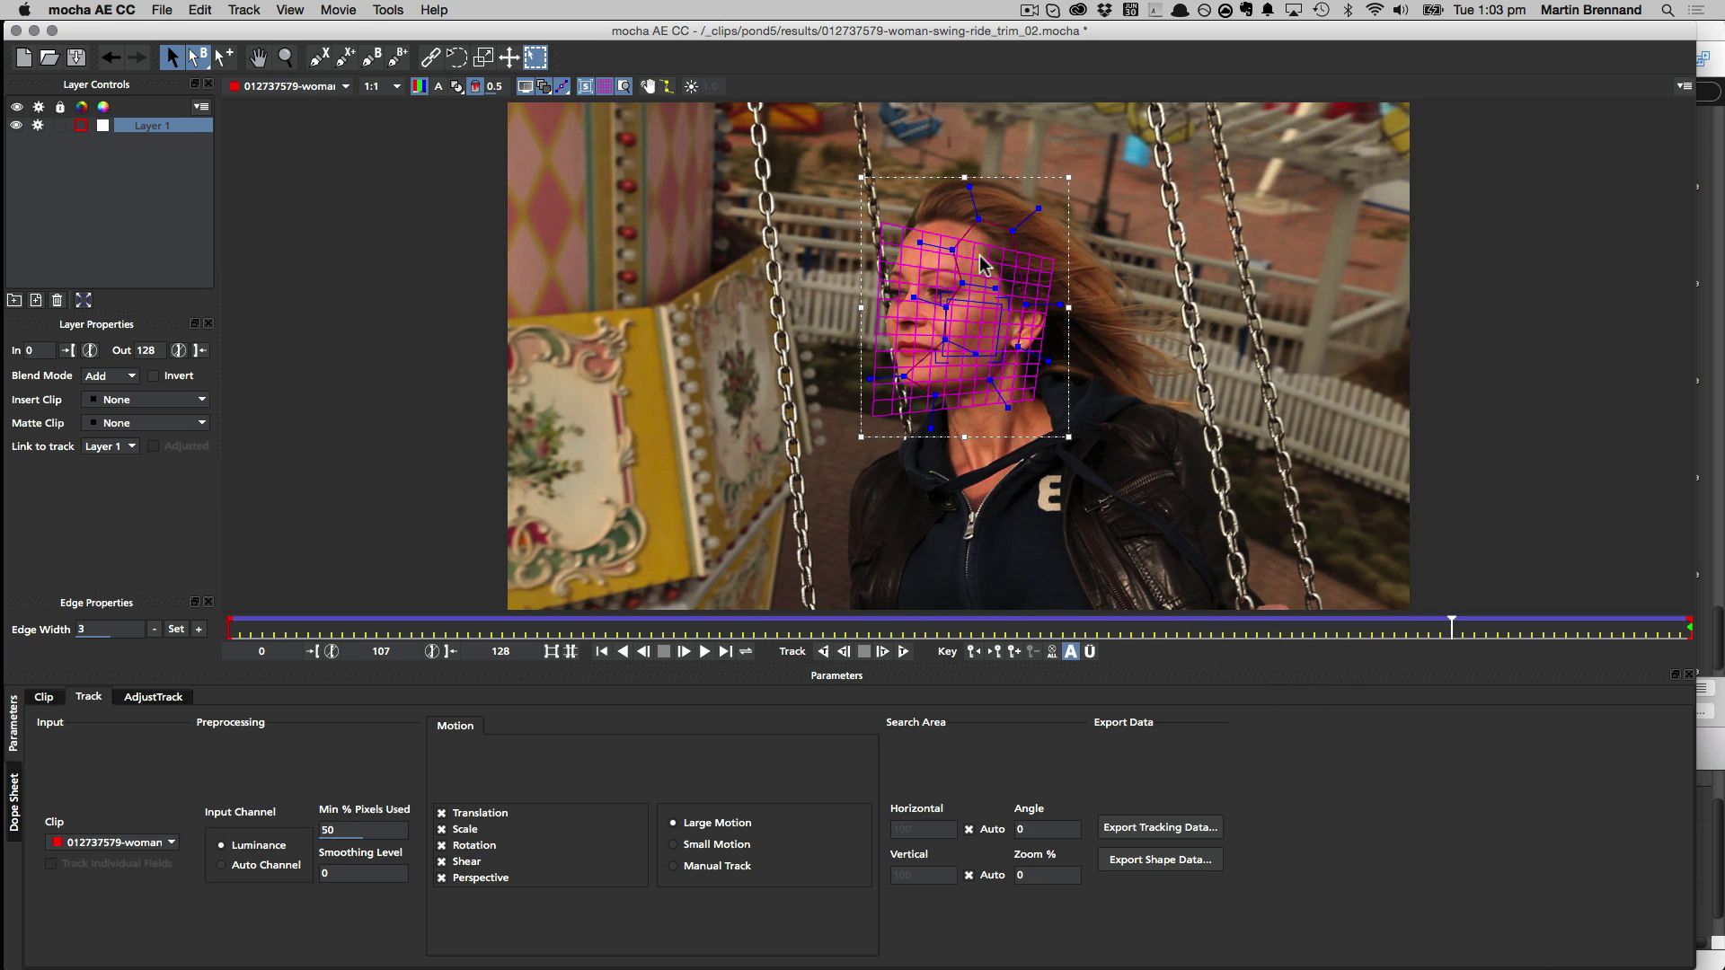
click(1169, 827)
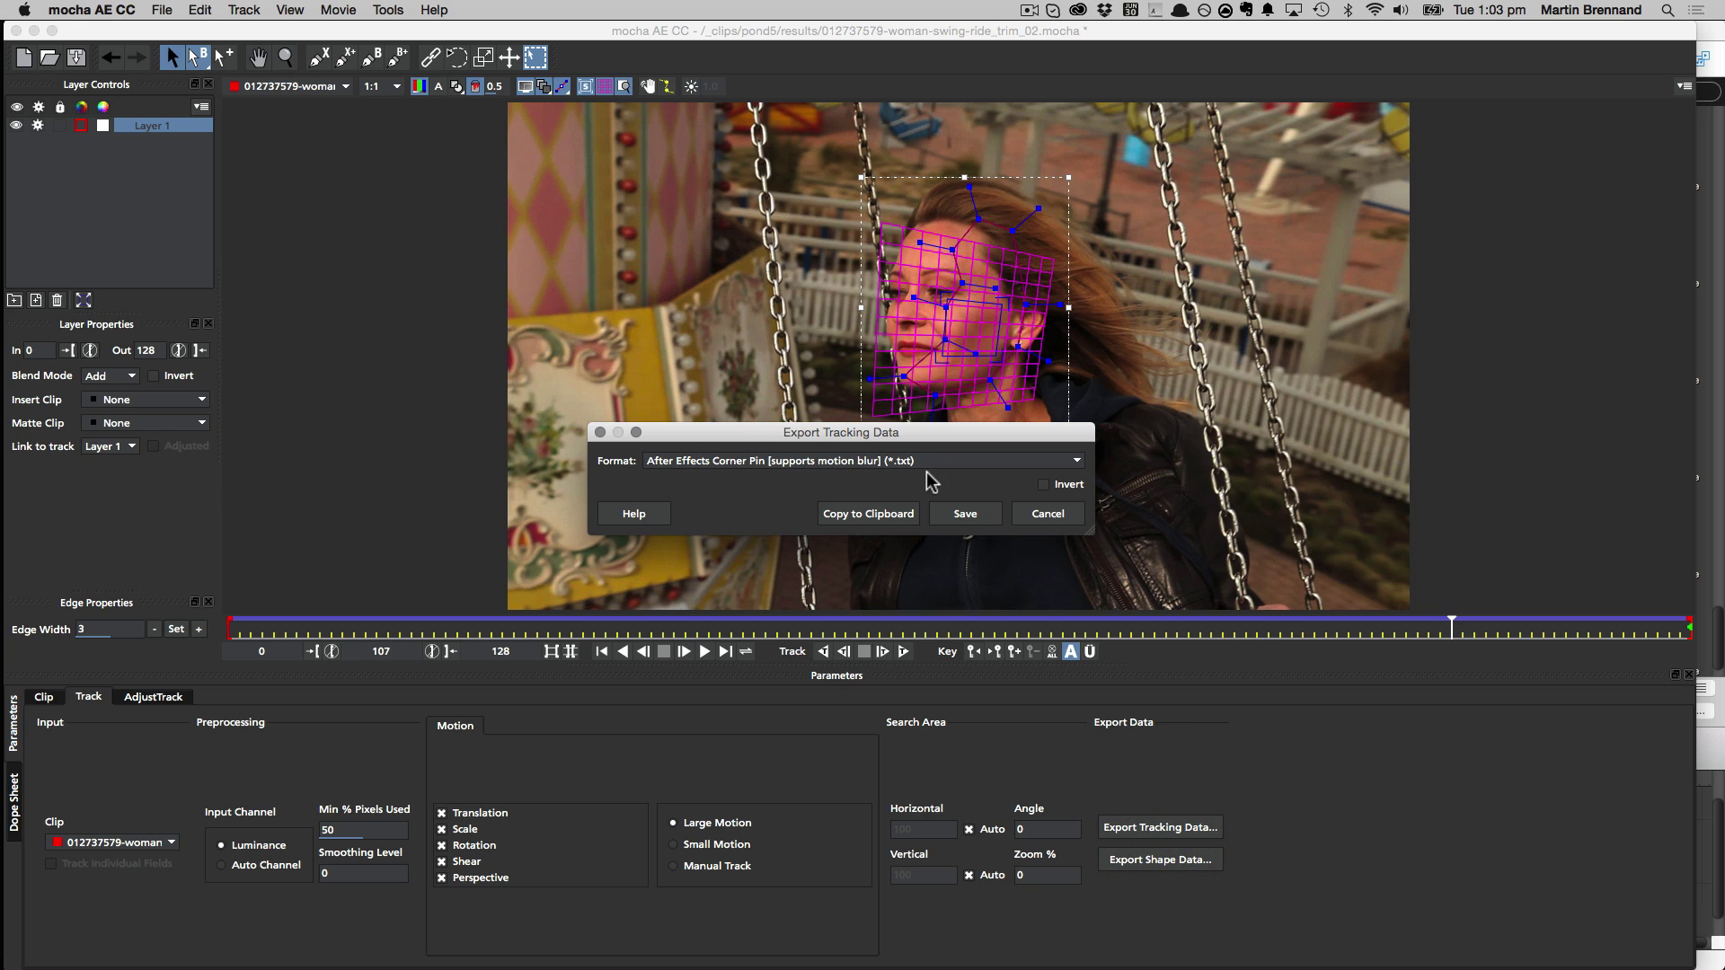
click(871, 521)
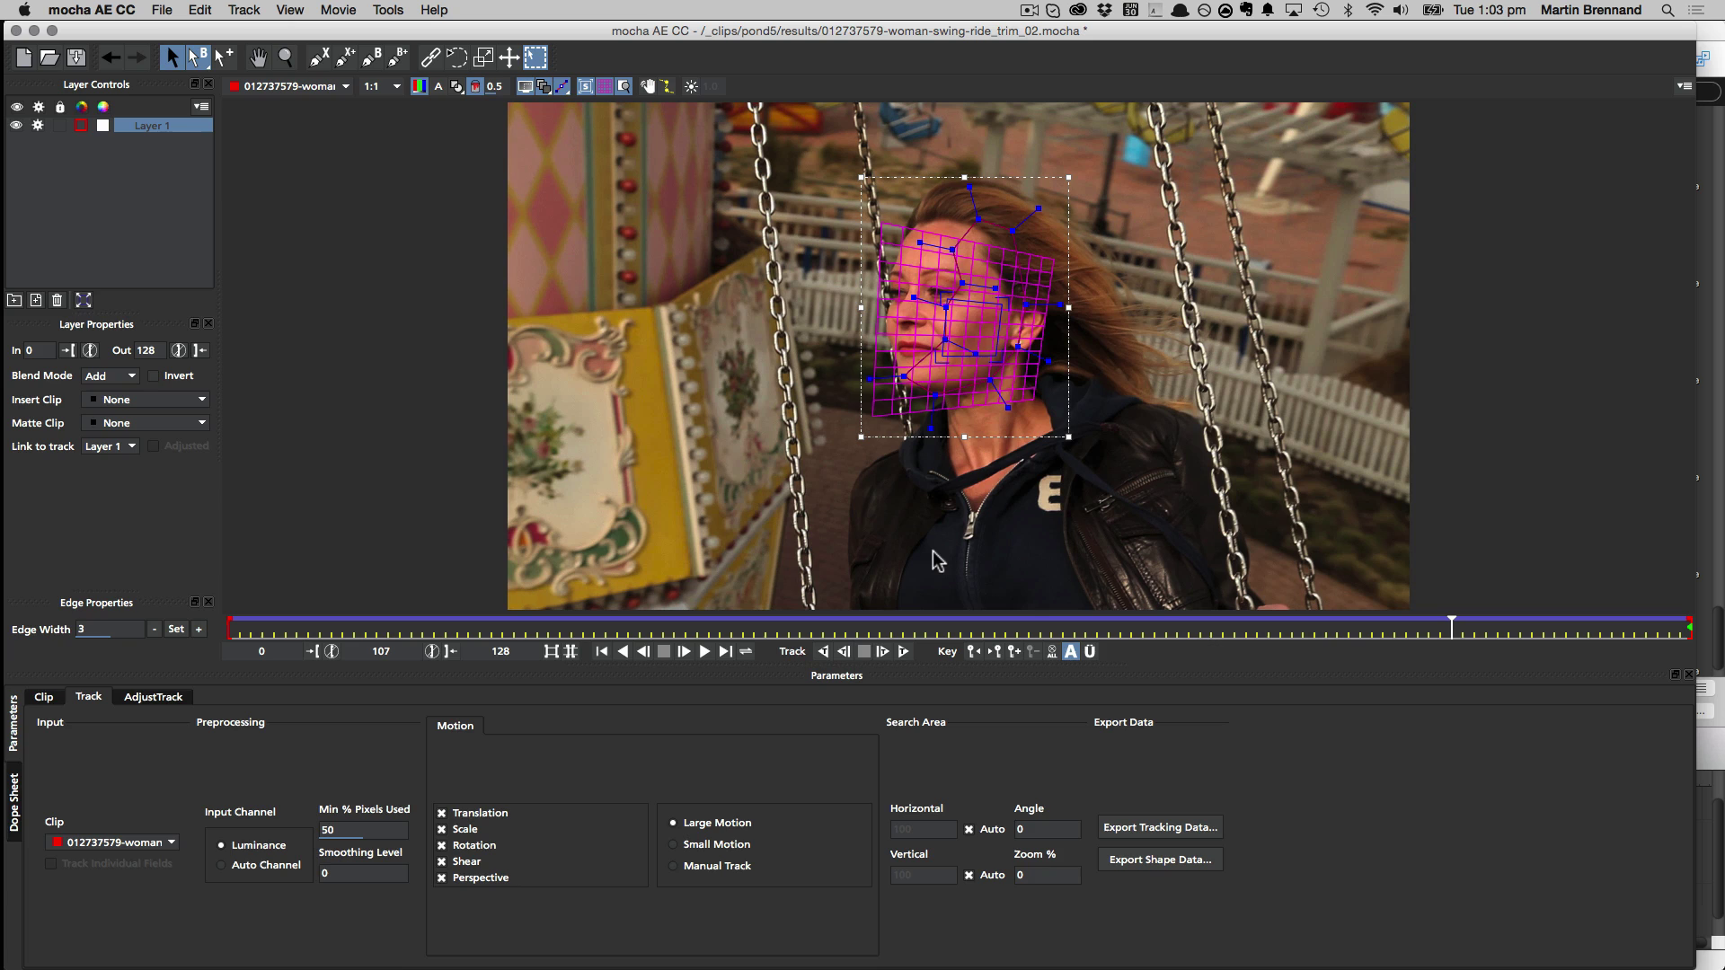
Show Skin_Texture_158.jpg Comp 1, go to the first frame, and paste the Corner Pin tracking onto it.
key(super+Tab)
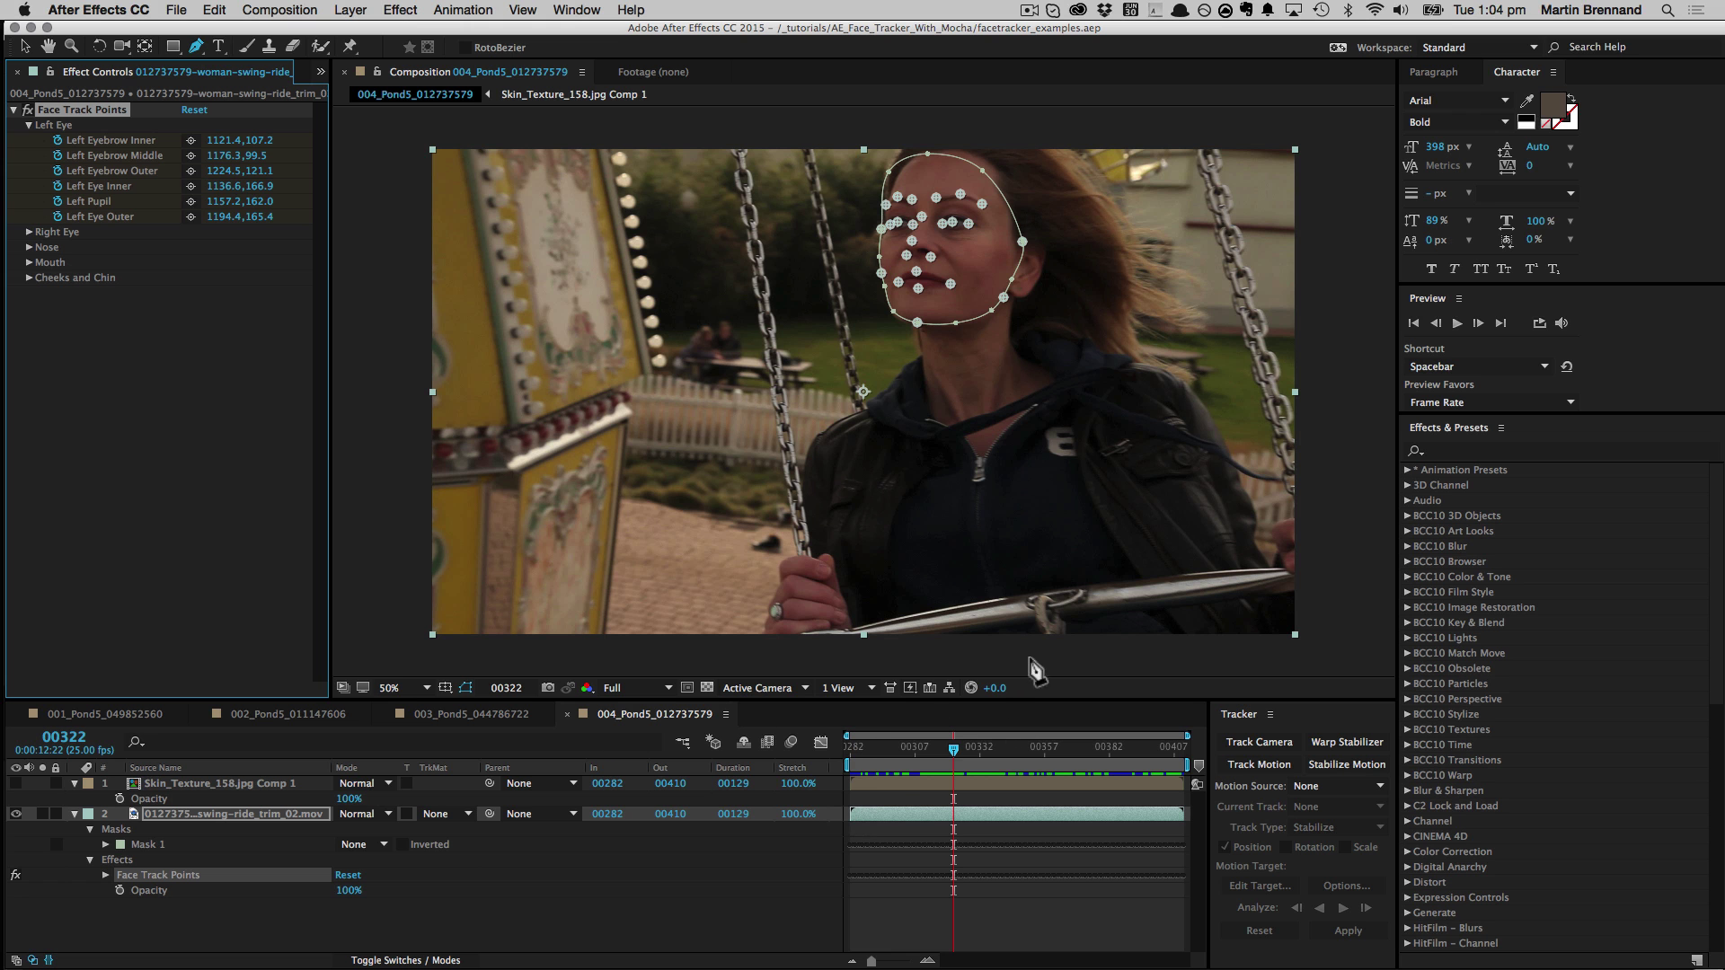
click(155, 787)
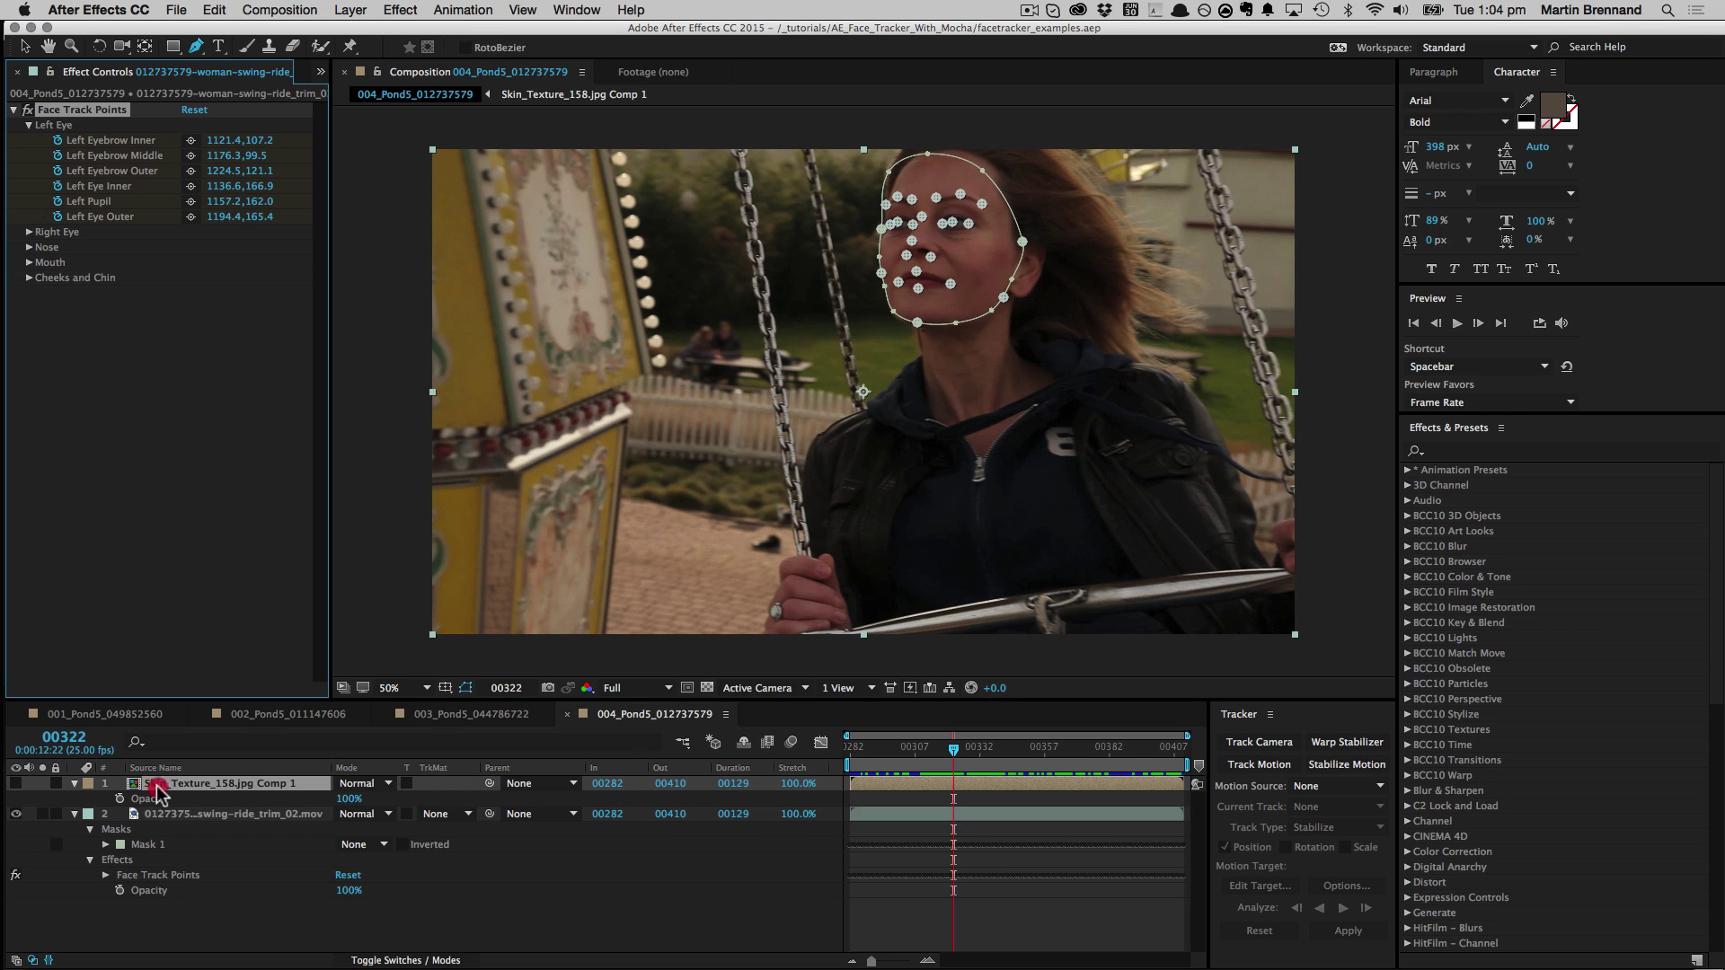
click(16, 783)
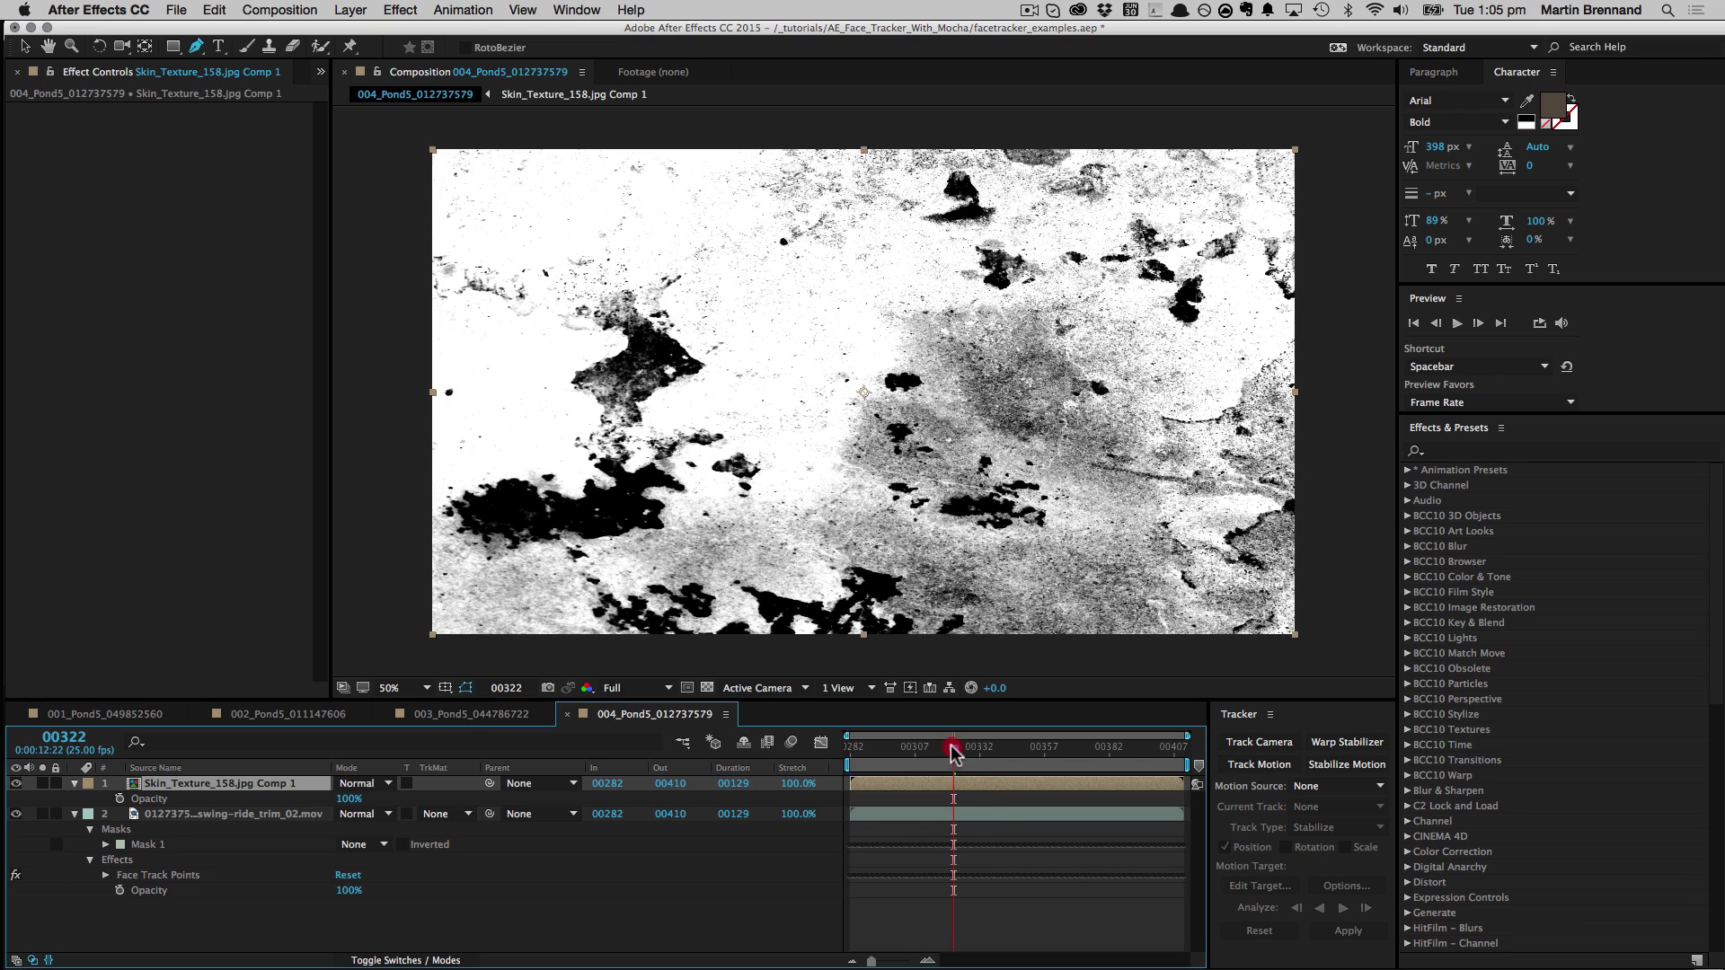
drag(954, 755, 795, 750)
click(213, 10)
click(239, 175)
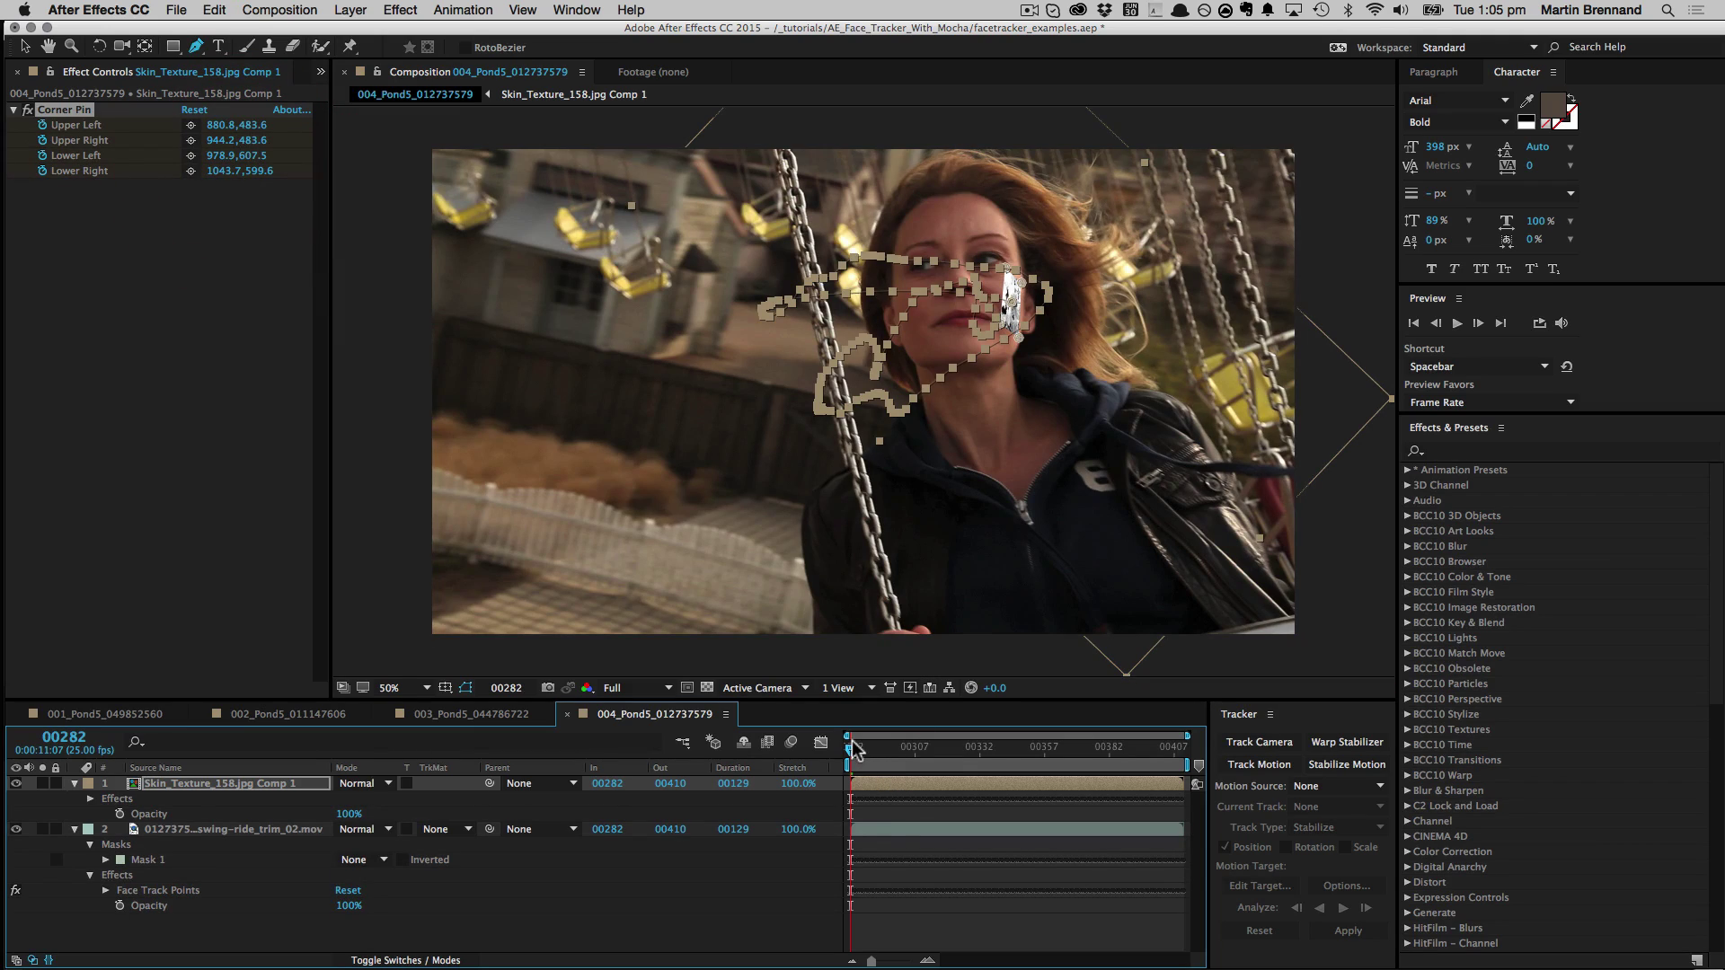
mouse_move(852, 748)
mouse_down()
mouse_move(1225, 697)
mouse_move(1262, 646)
mouse_up()
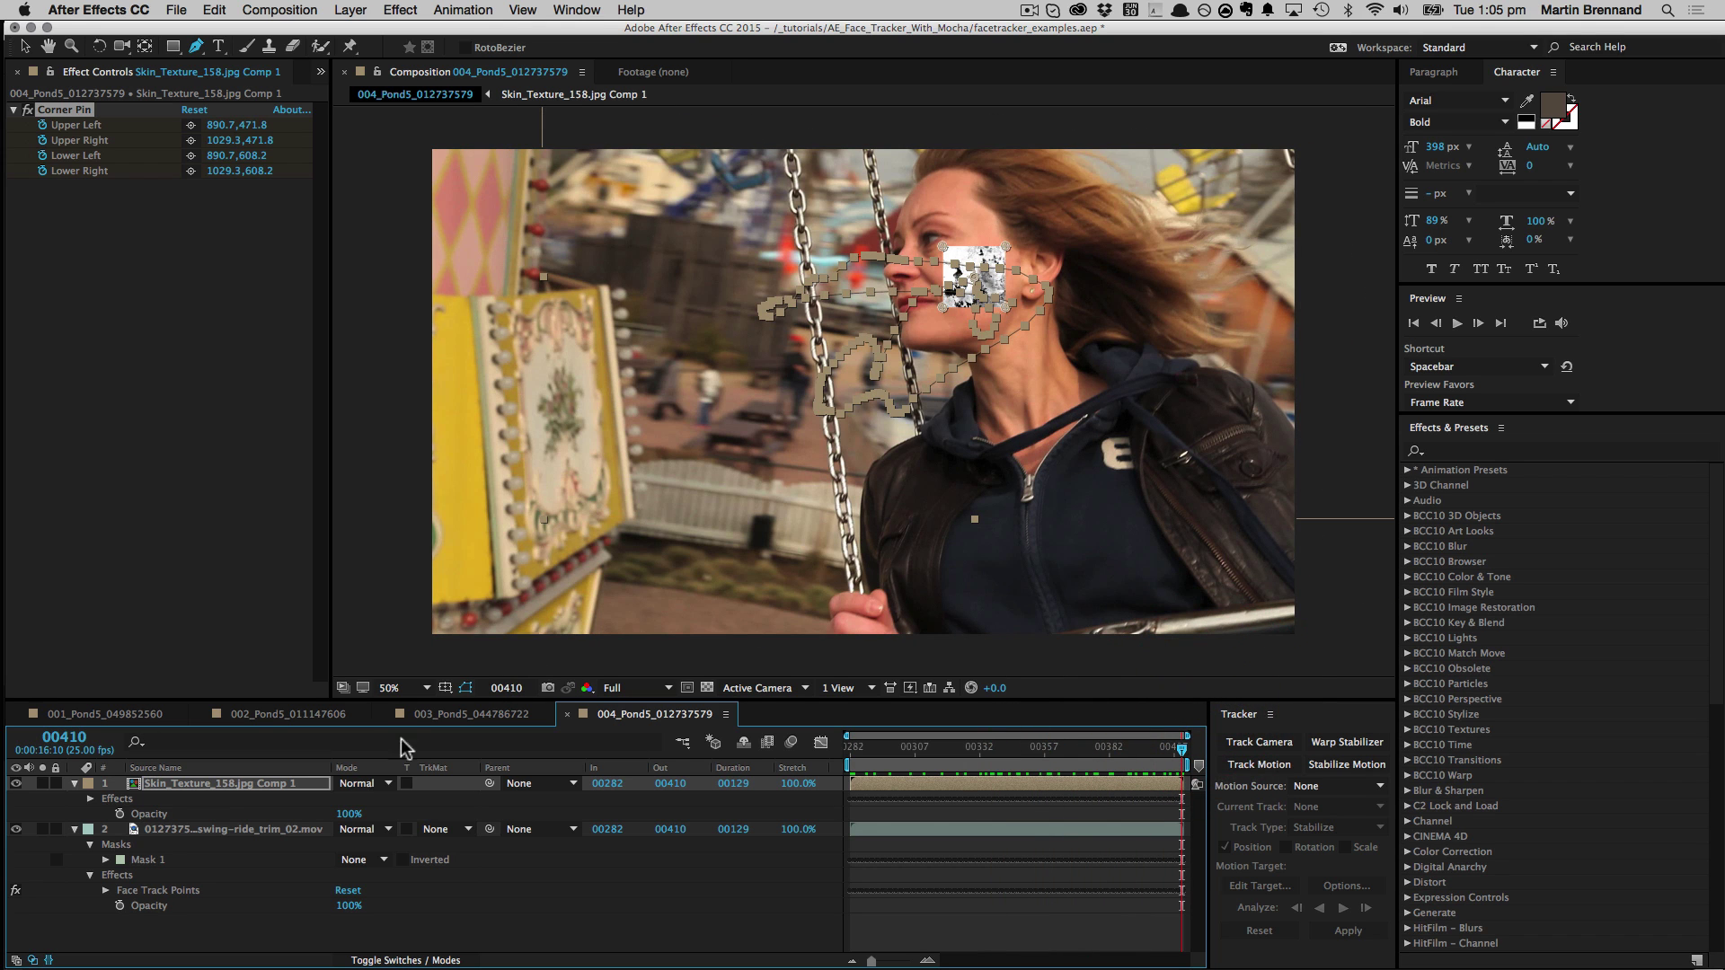
Set the texture layer's blend mode to Multiply and return to the swing-ride clip in mocha.
click(353, 786)
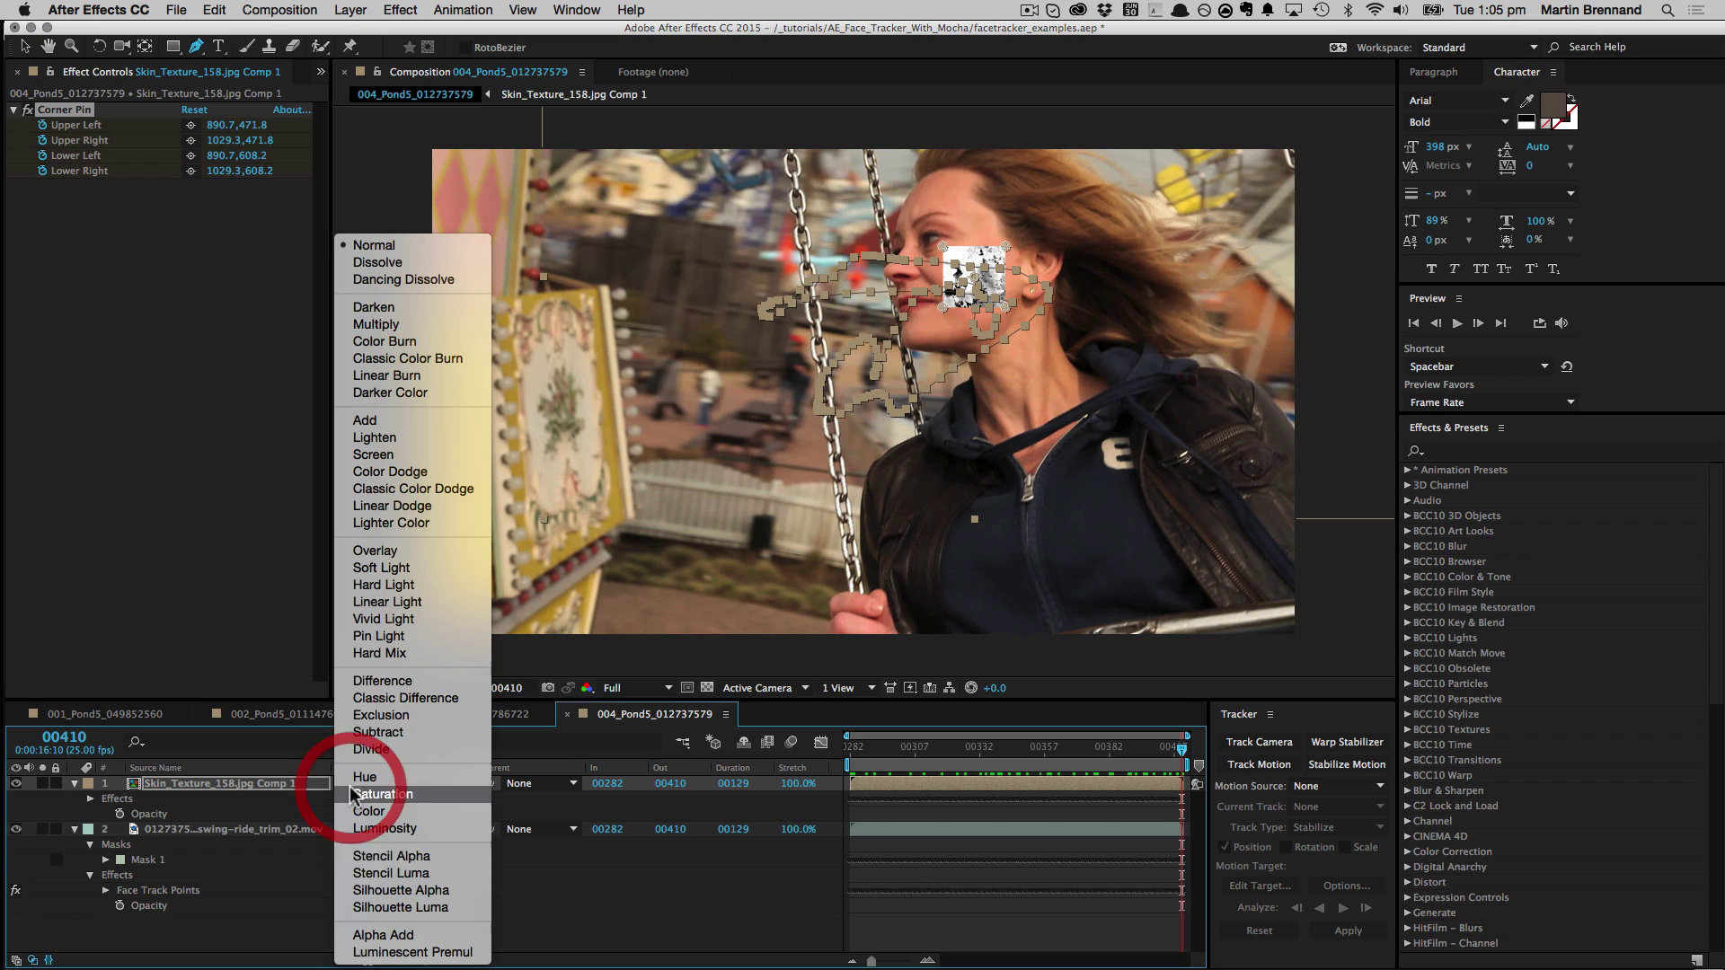
click(377, 326)
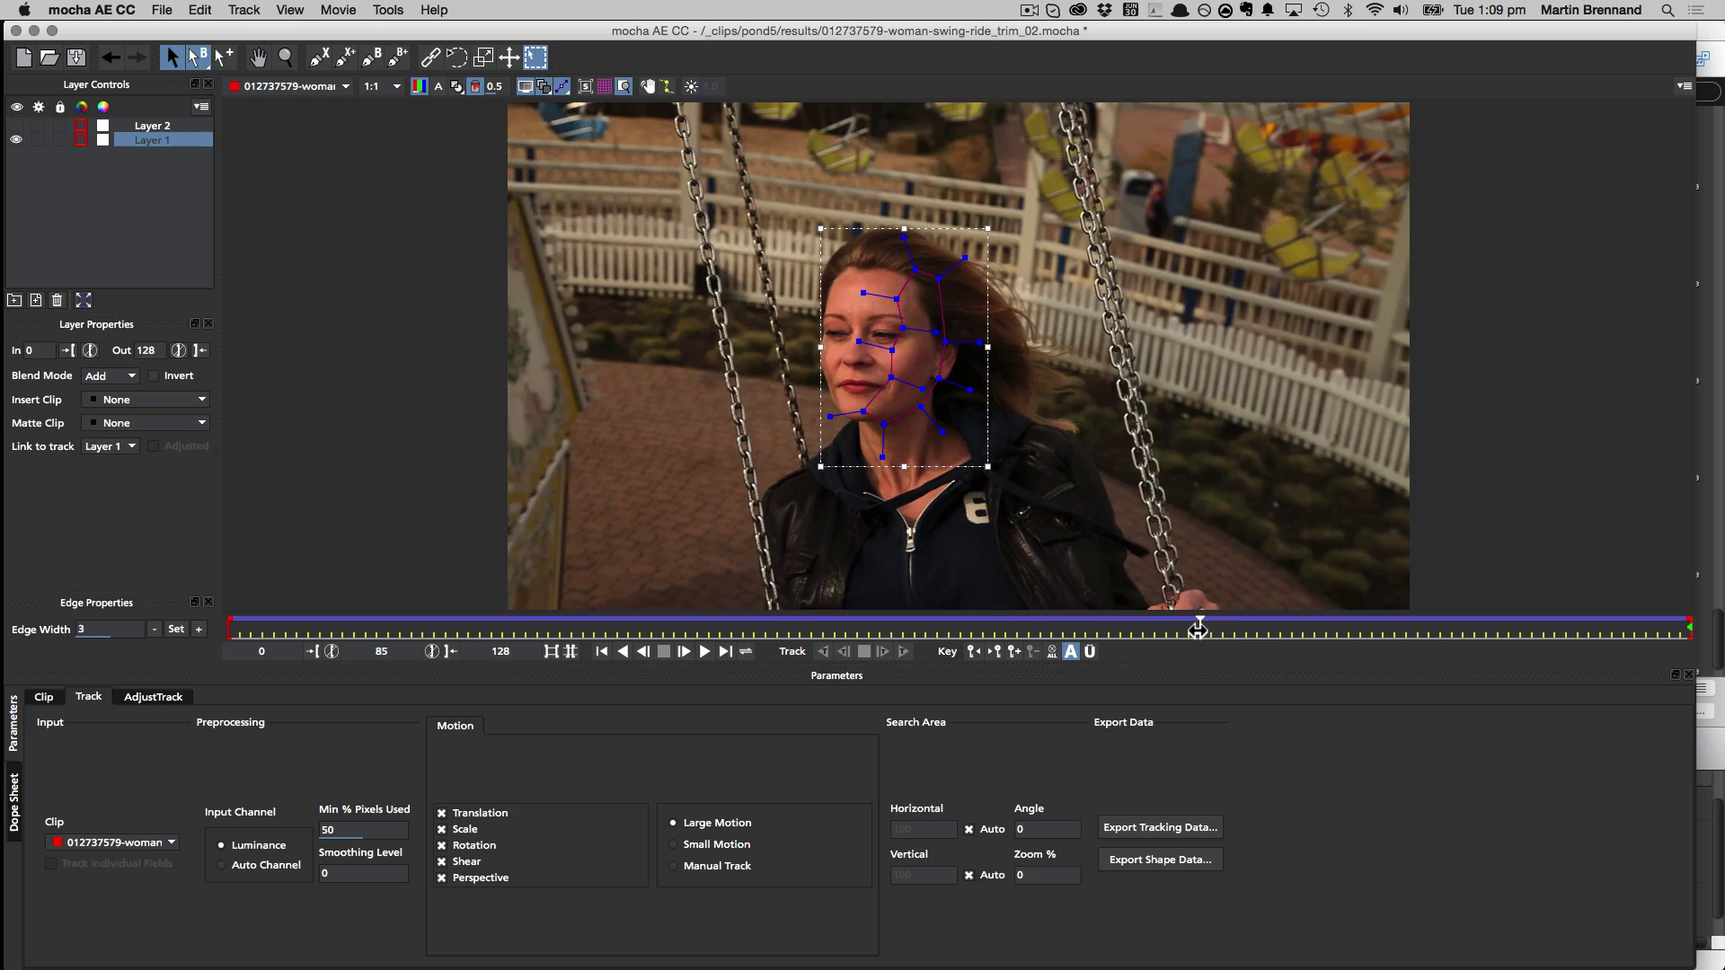
drag(1194, 634, 1716, 663)
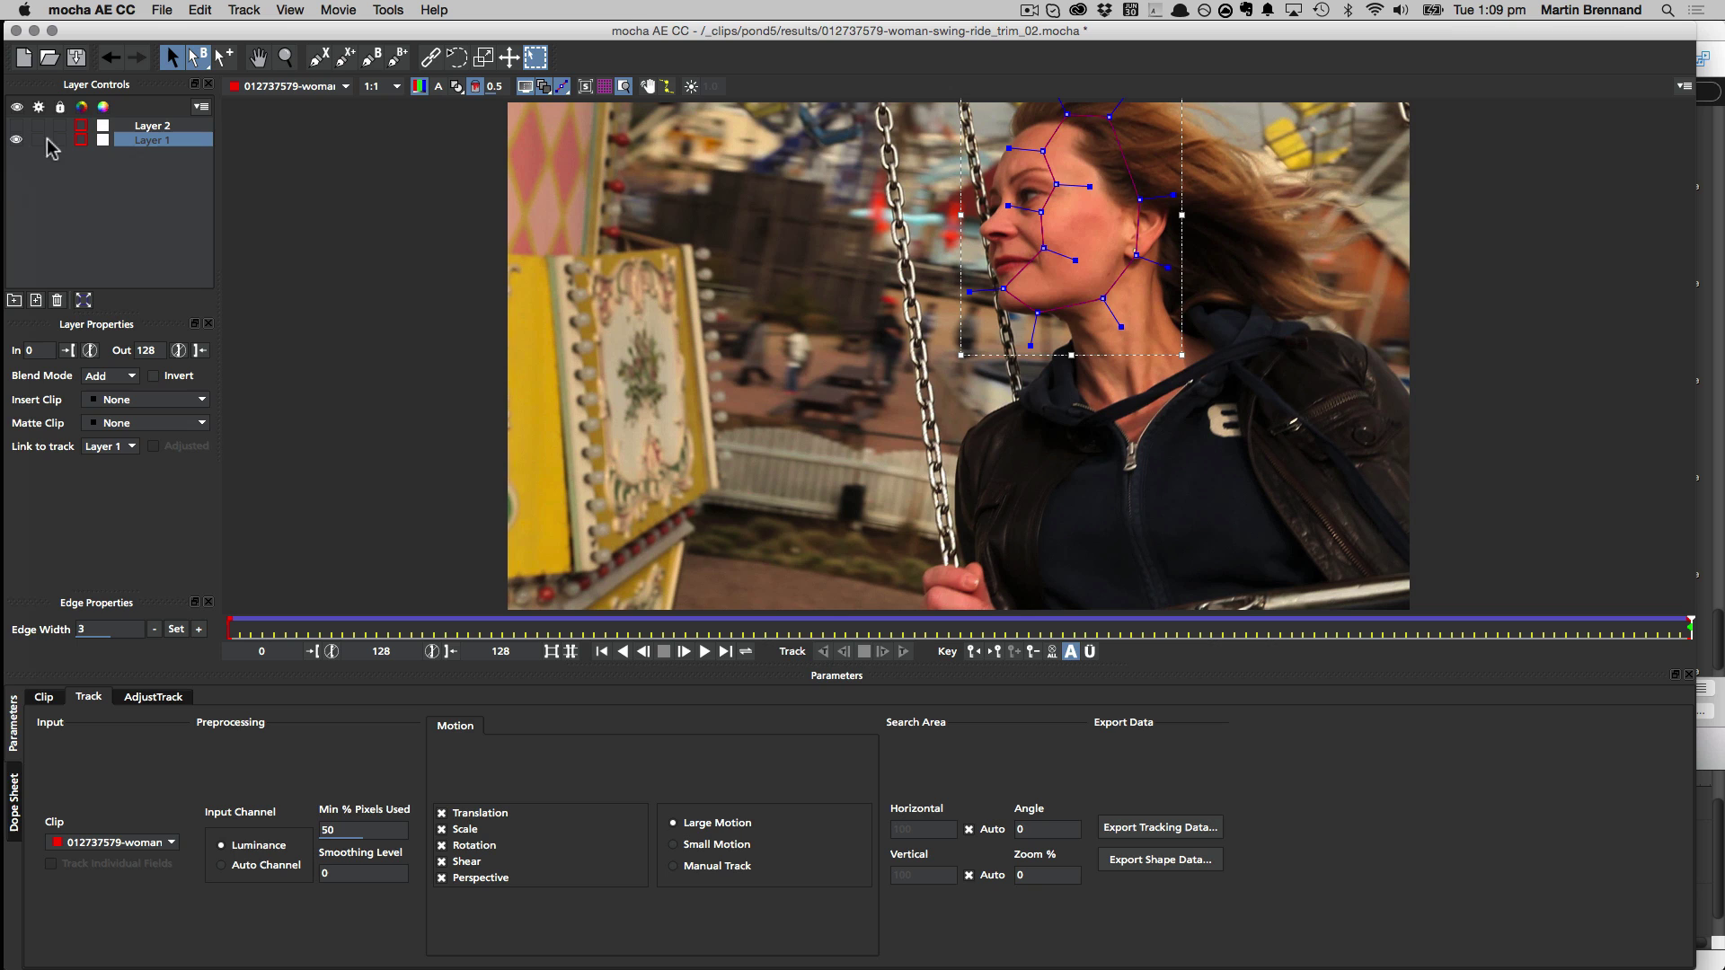
Show and select Layer 2, then link the cheek shape to Layer 1's track.
click(16, 124)
click(151, 126)
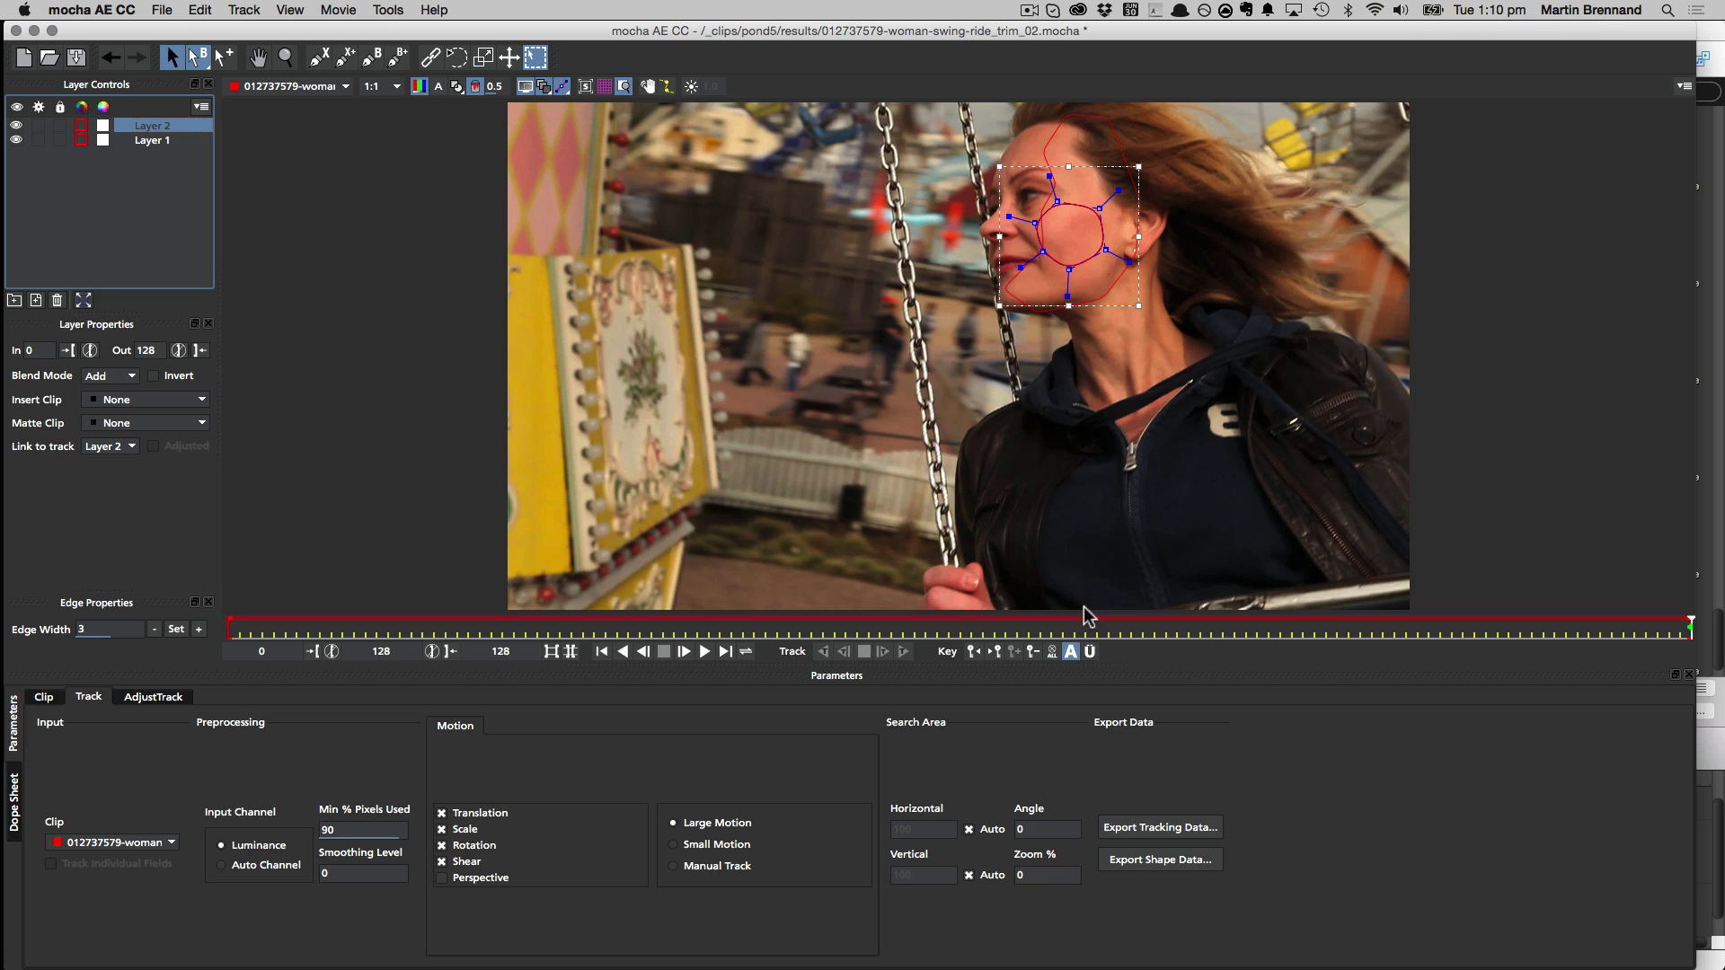
drag(1092, 634, 1553, 629)
drag(1713, 685, 1687, 659)
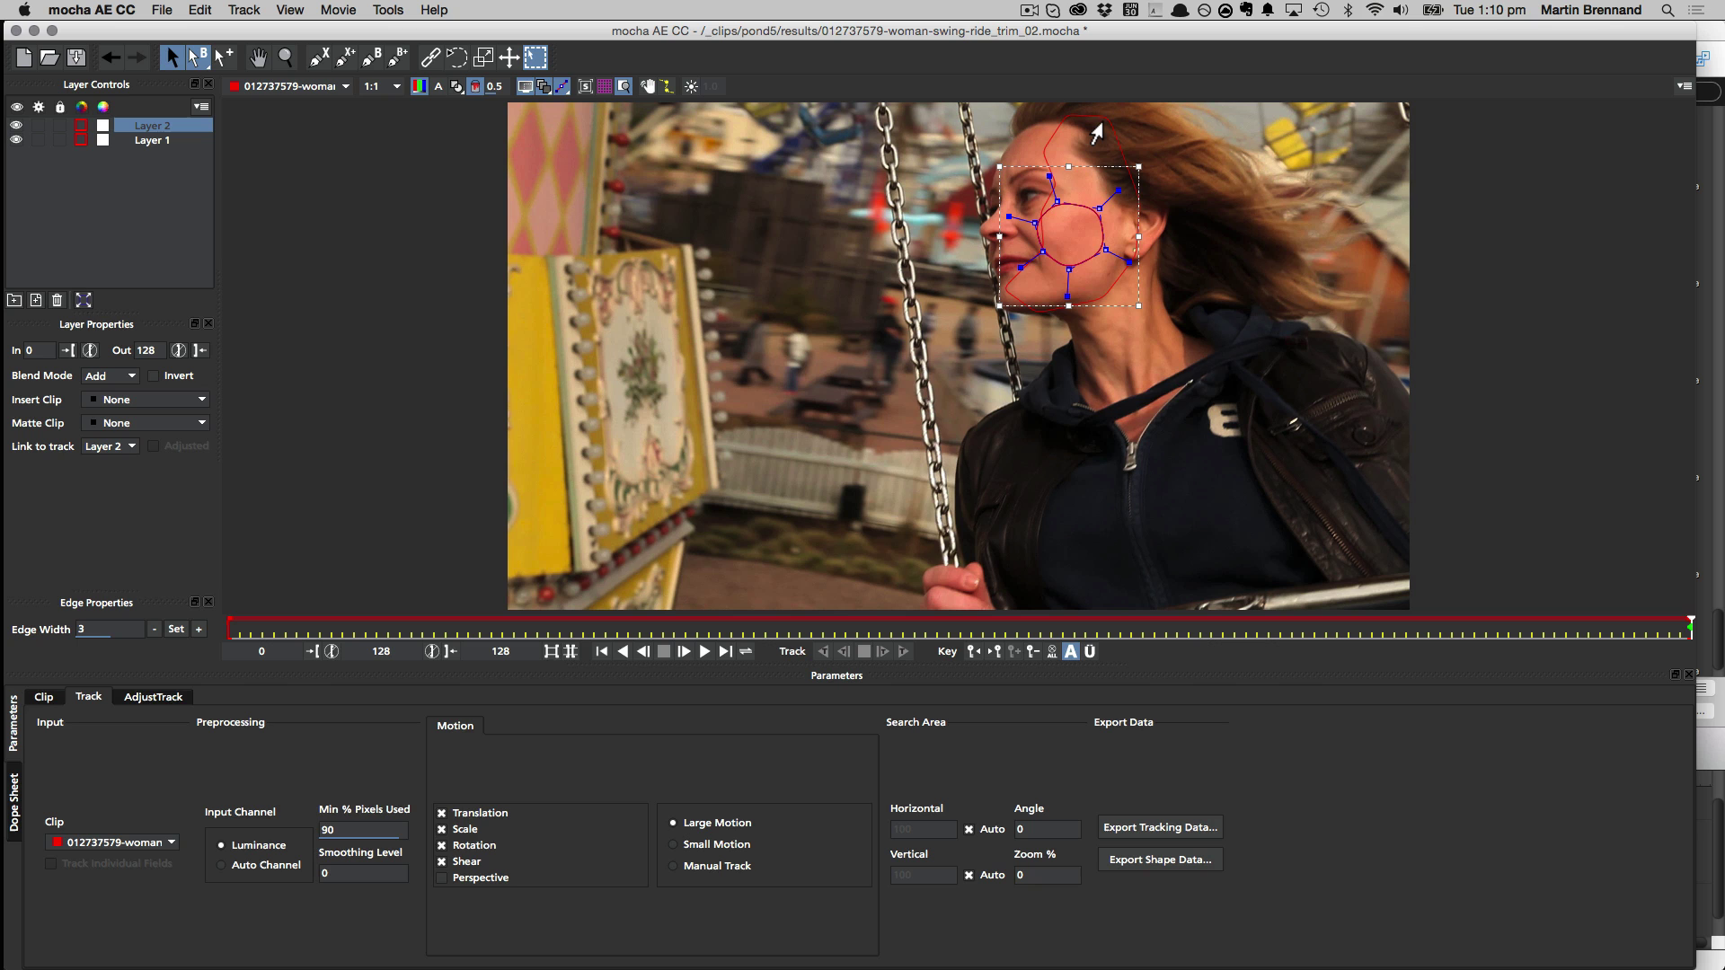
click(109, 446)
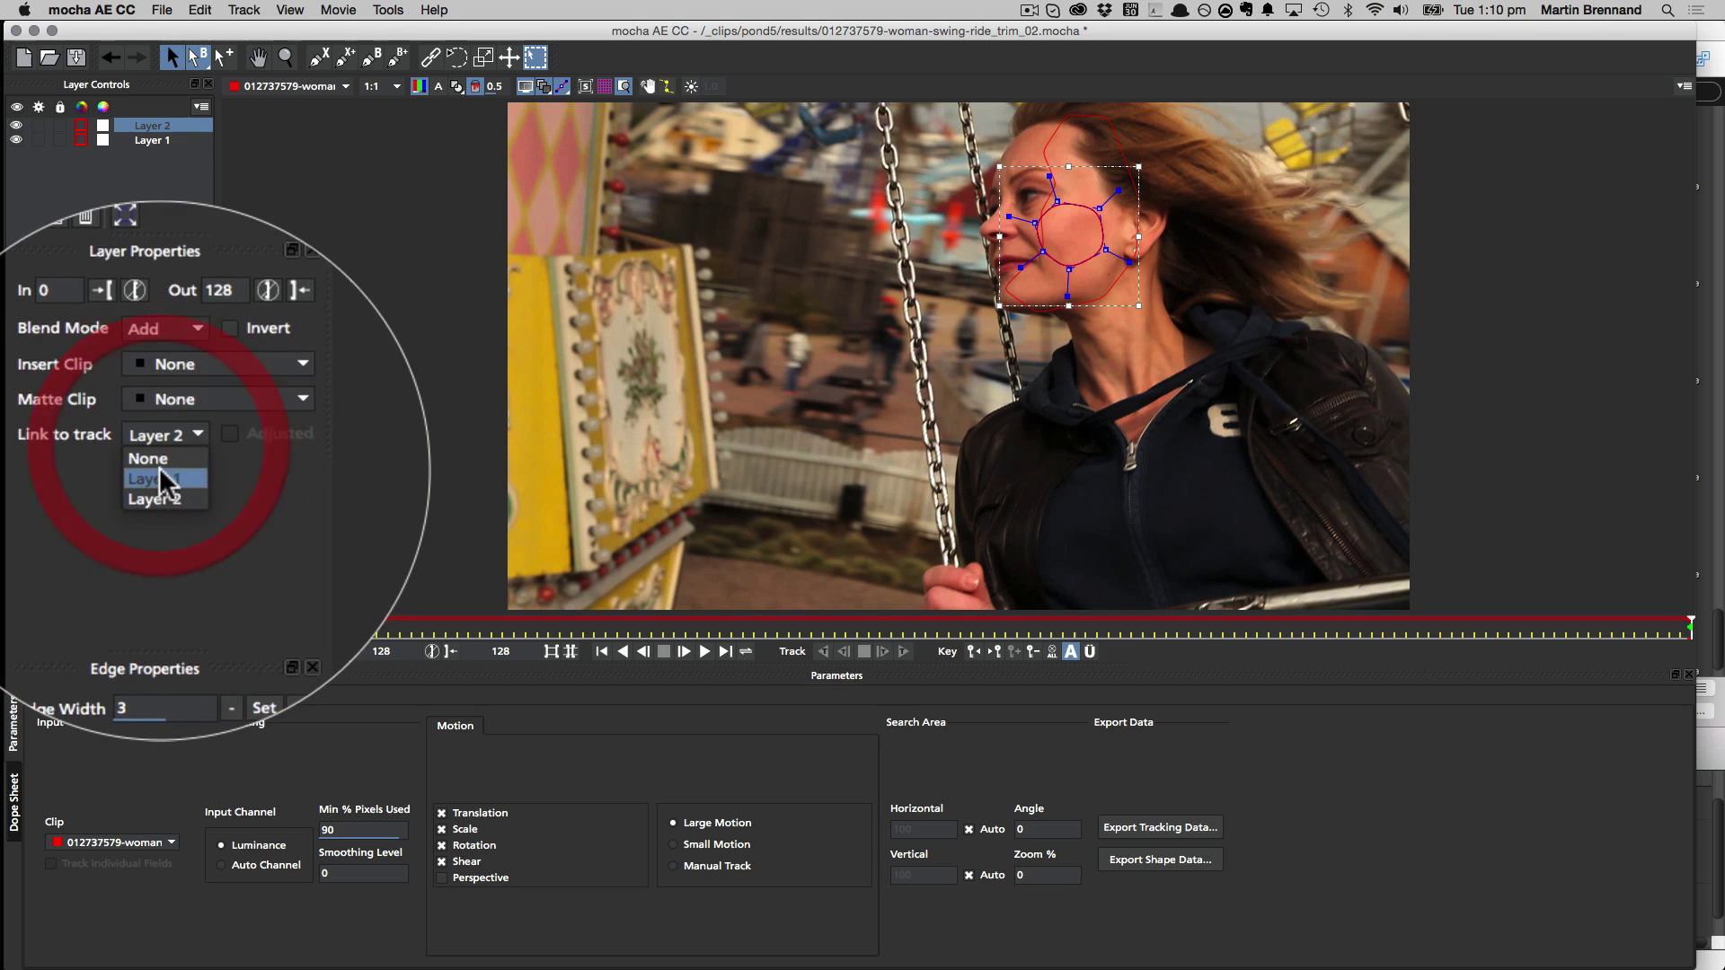
click(113, 476)
Review the linked shape and copy its mocha shape data for AE to the clipboard.
drag(651, 632, 1486, 631)
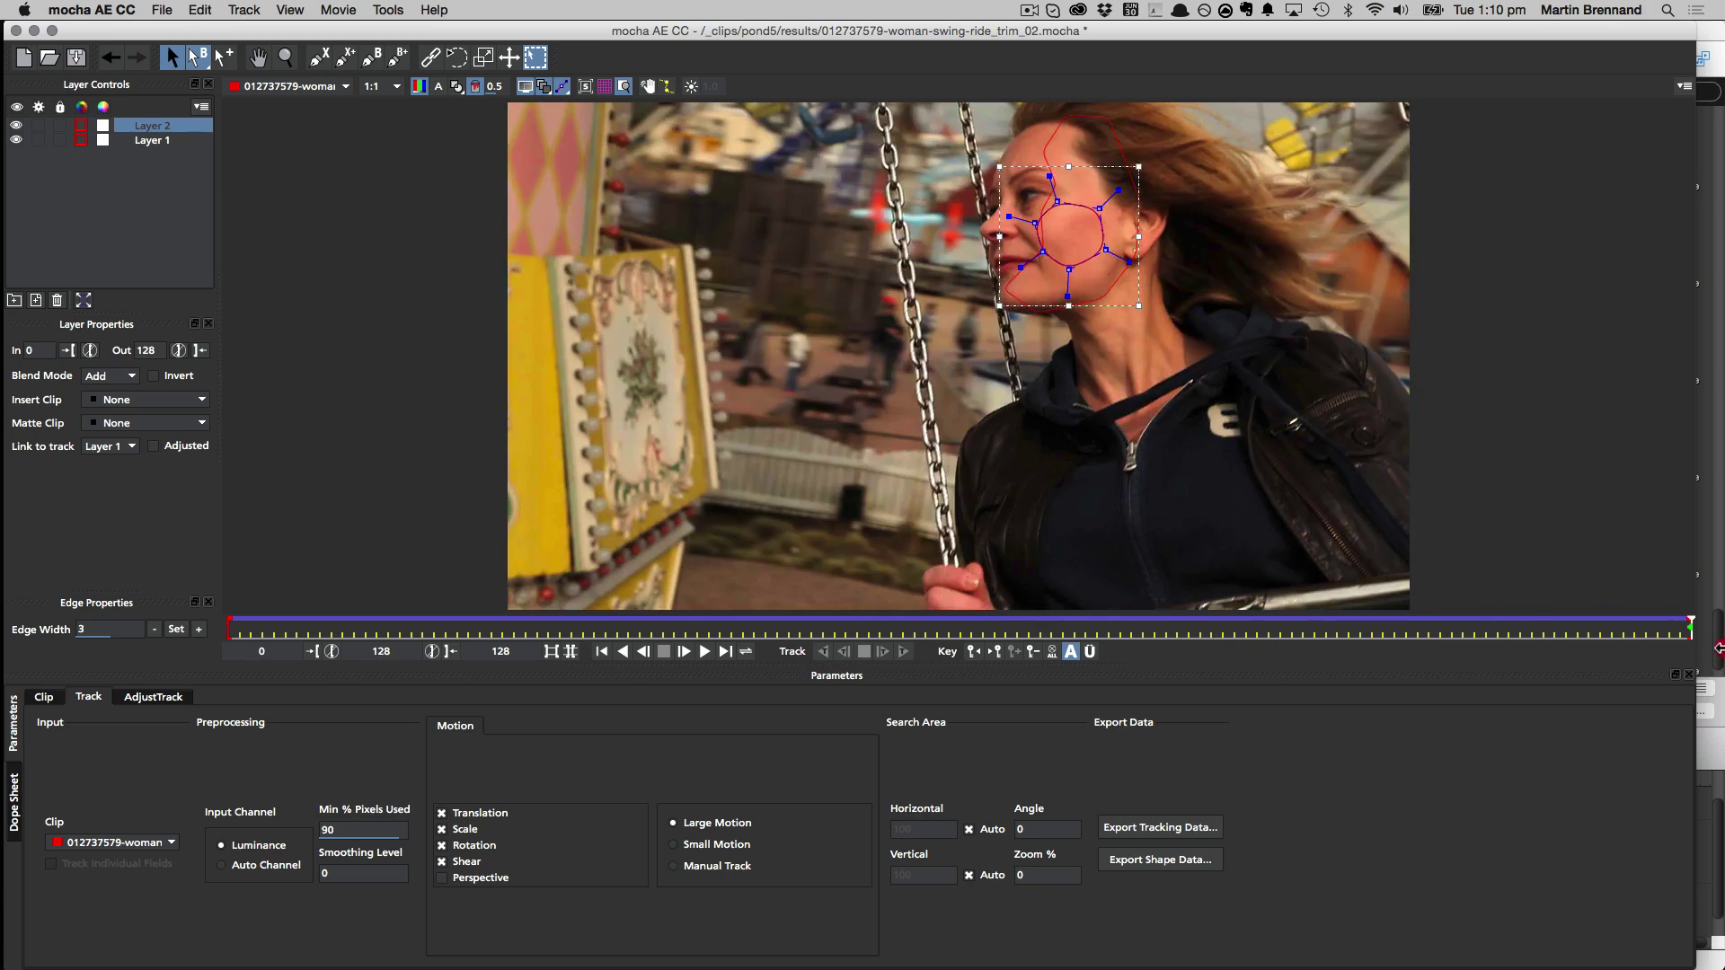
drag(898, 632, 1717, 683)
click(1143, 861)
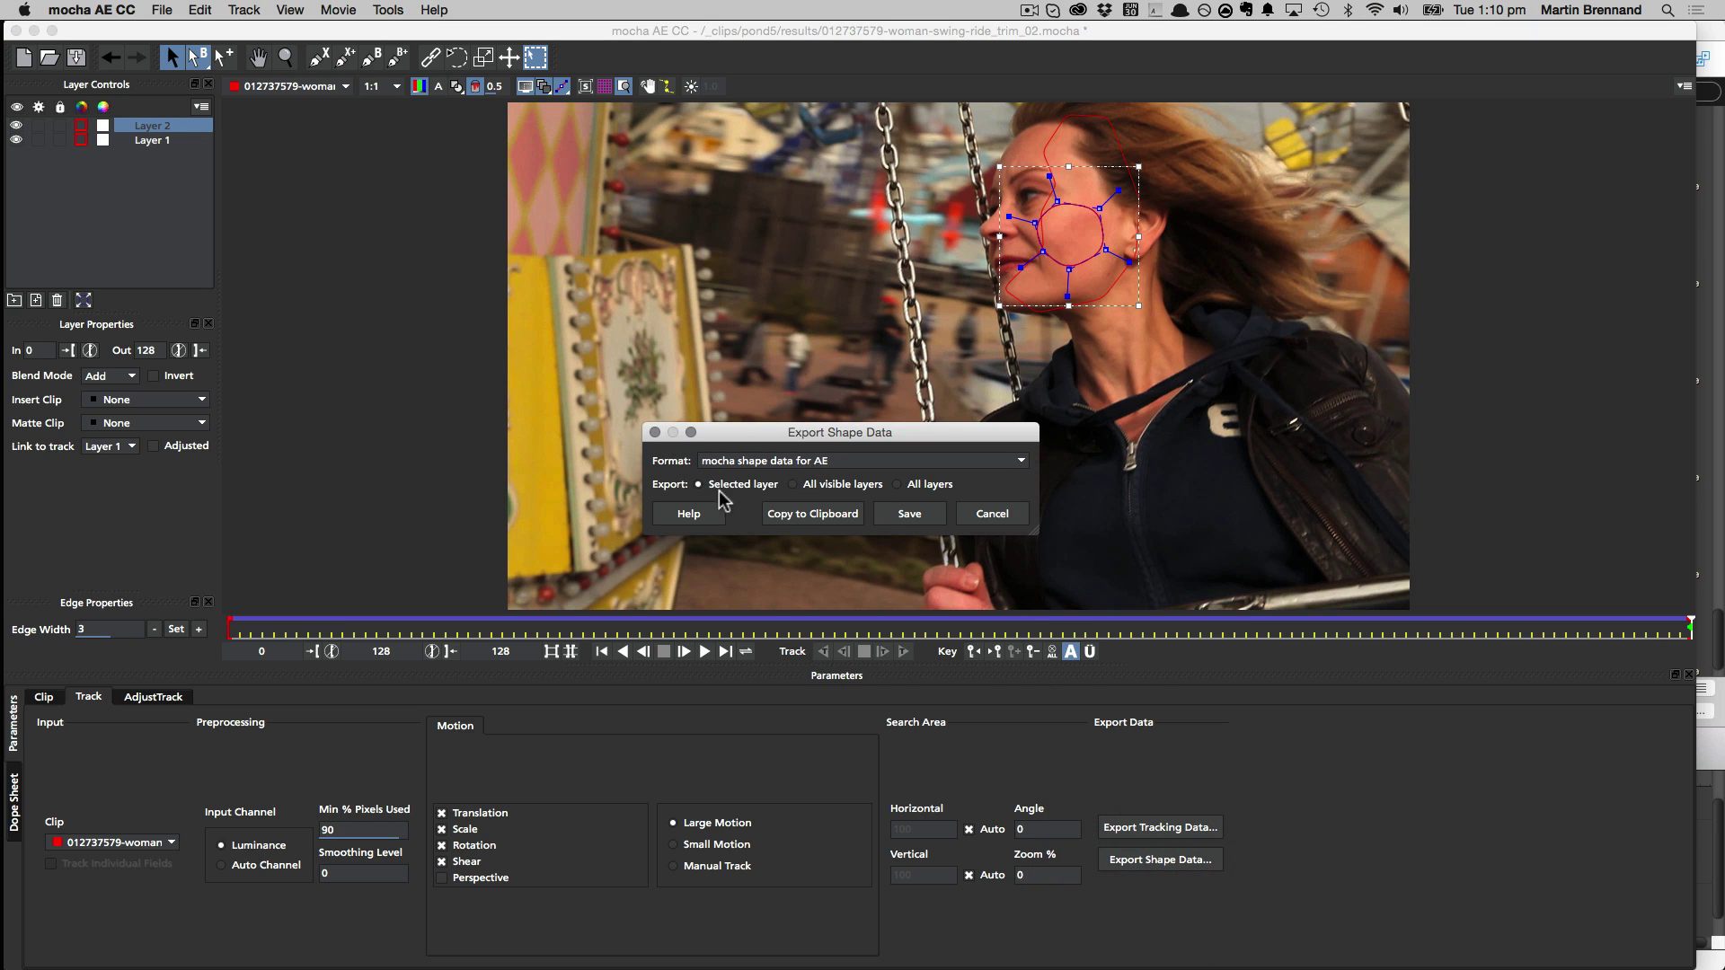
click(828, 519)
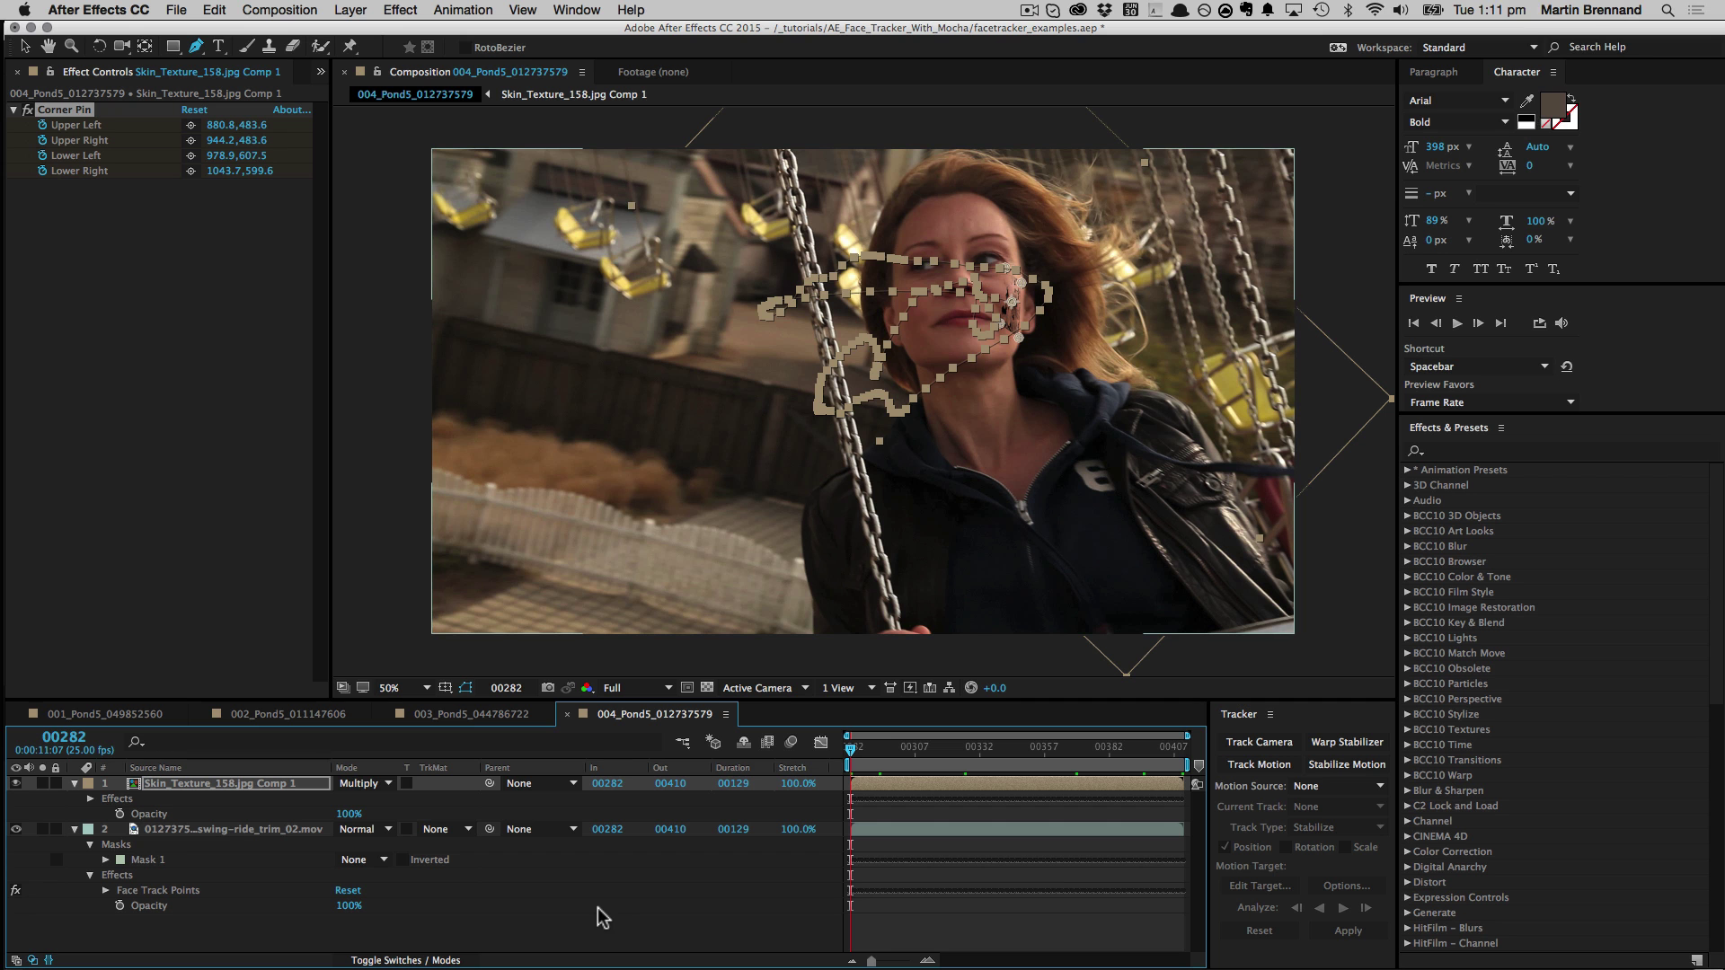
Add a new white solid layer to the swing-ride composition.
right_click(554, 926)
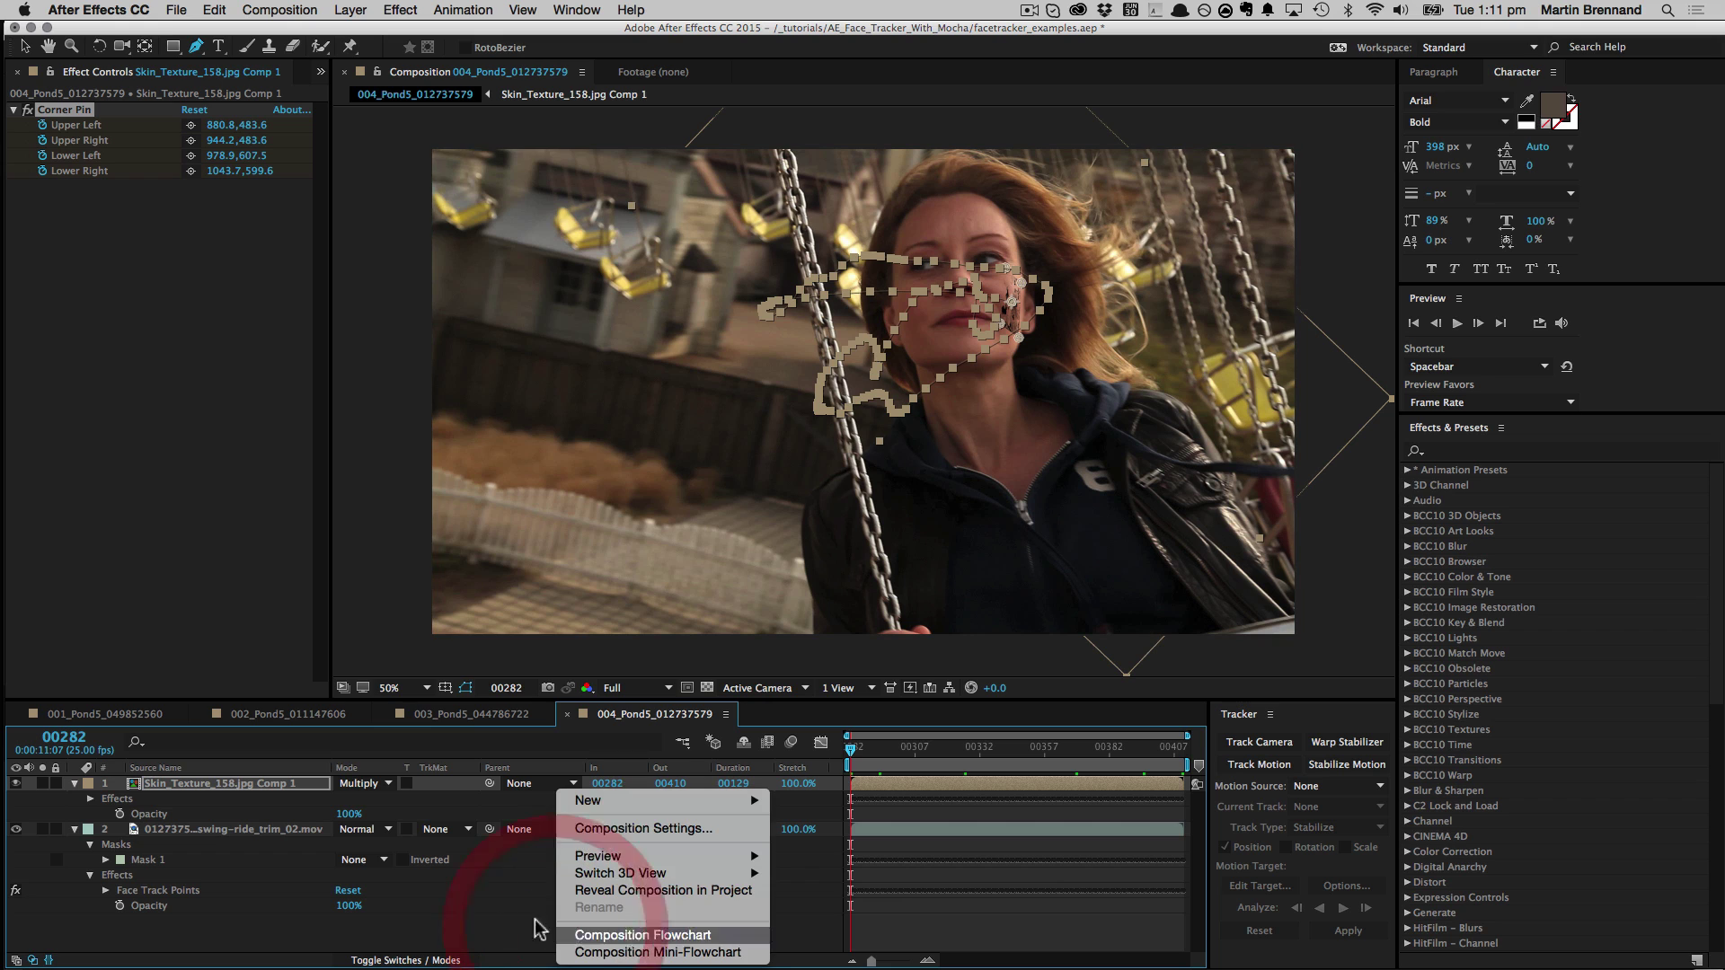
mouse_move(688, 798)
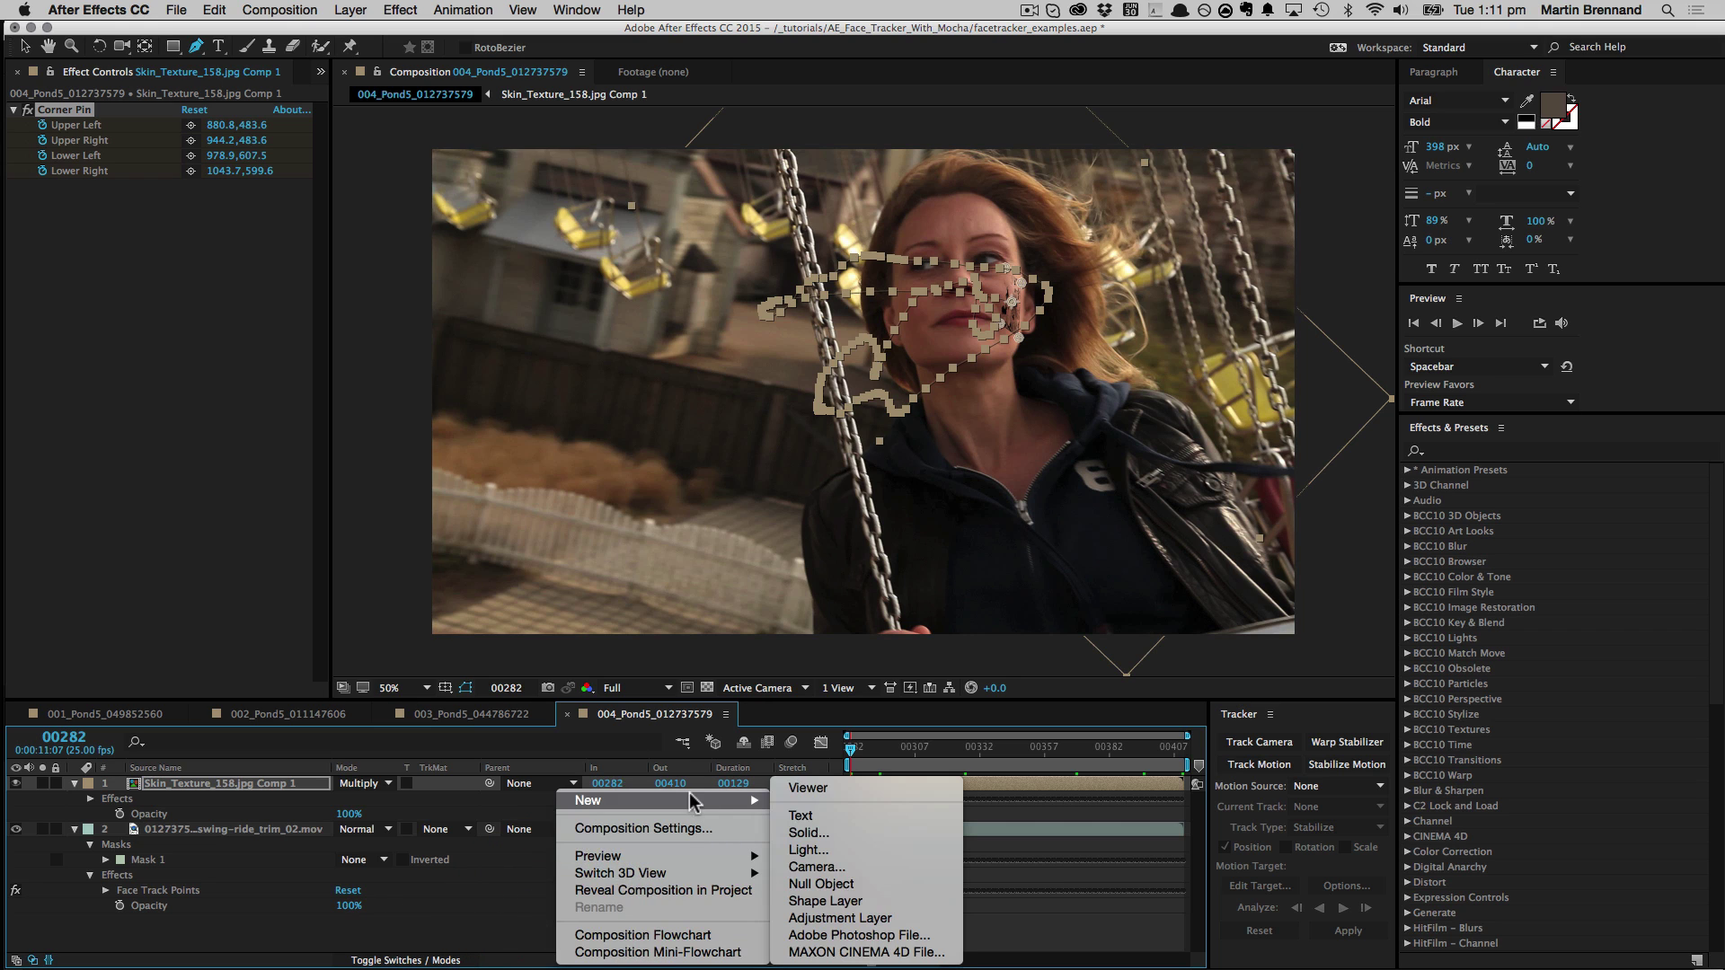
click(808, 833)
click(362, 459)
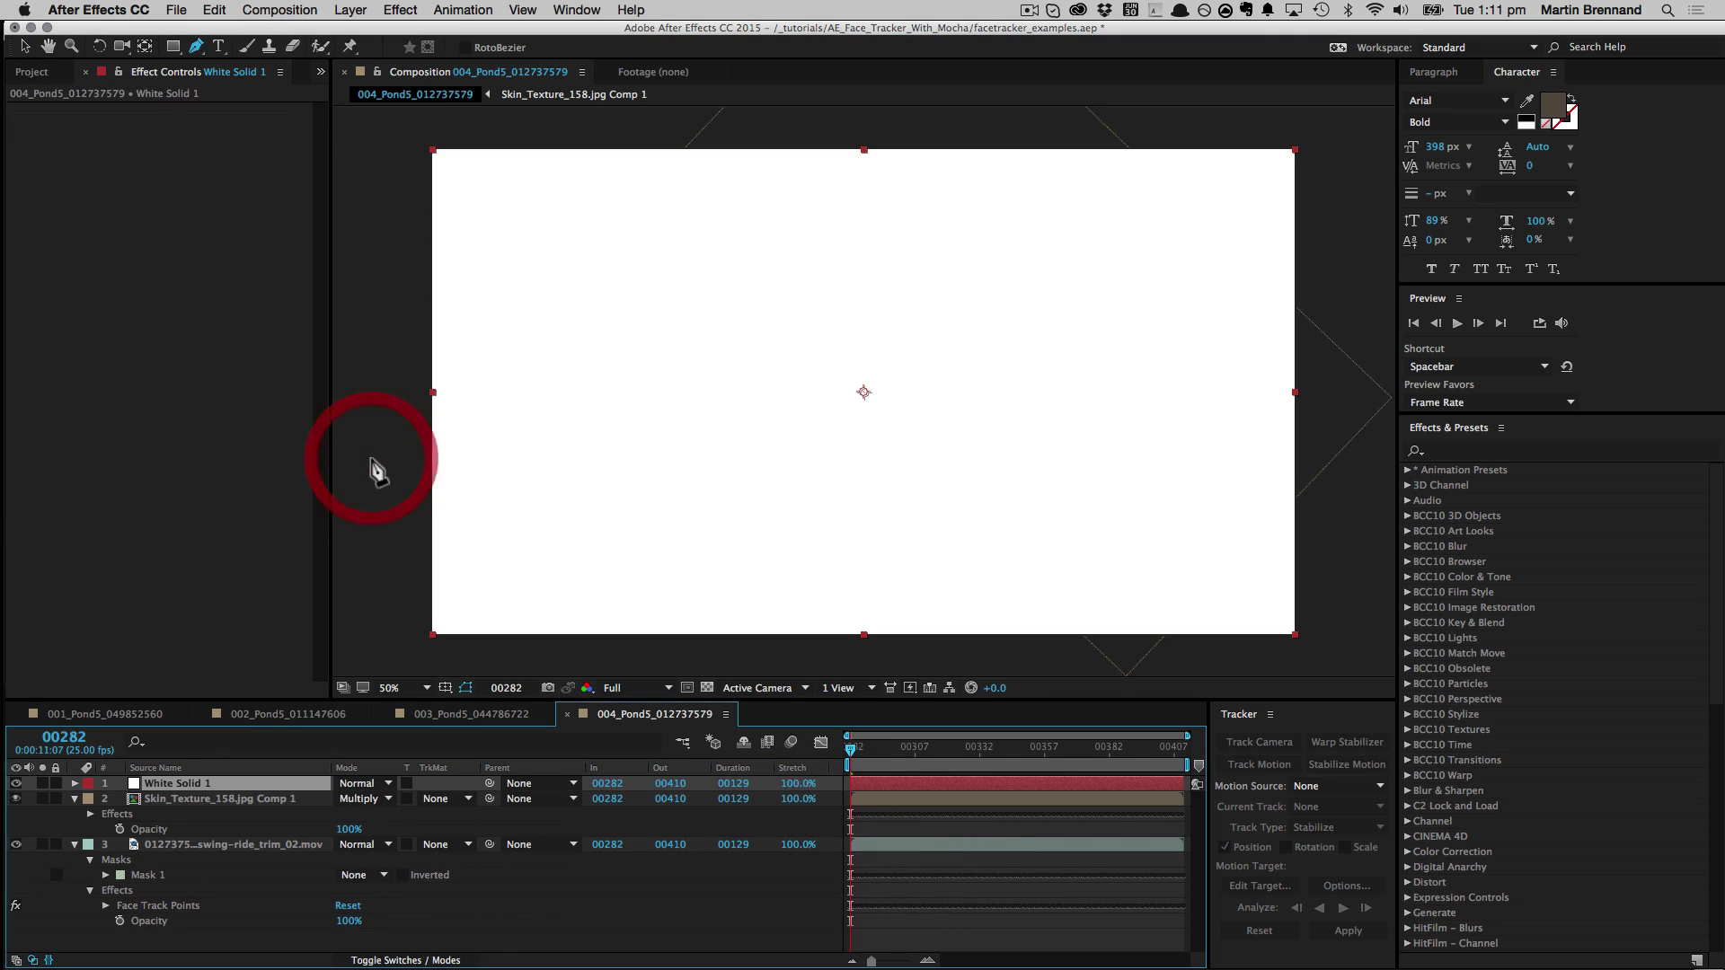
Paste the mocha shape data as White Solid 1's tracked cheek mask.
click(218, 16)
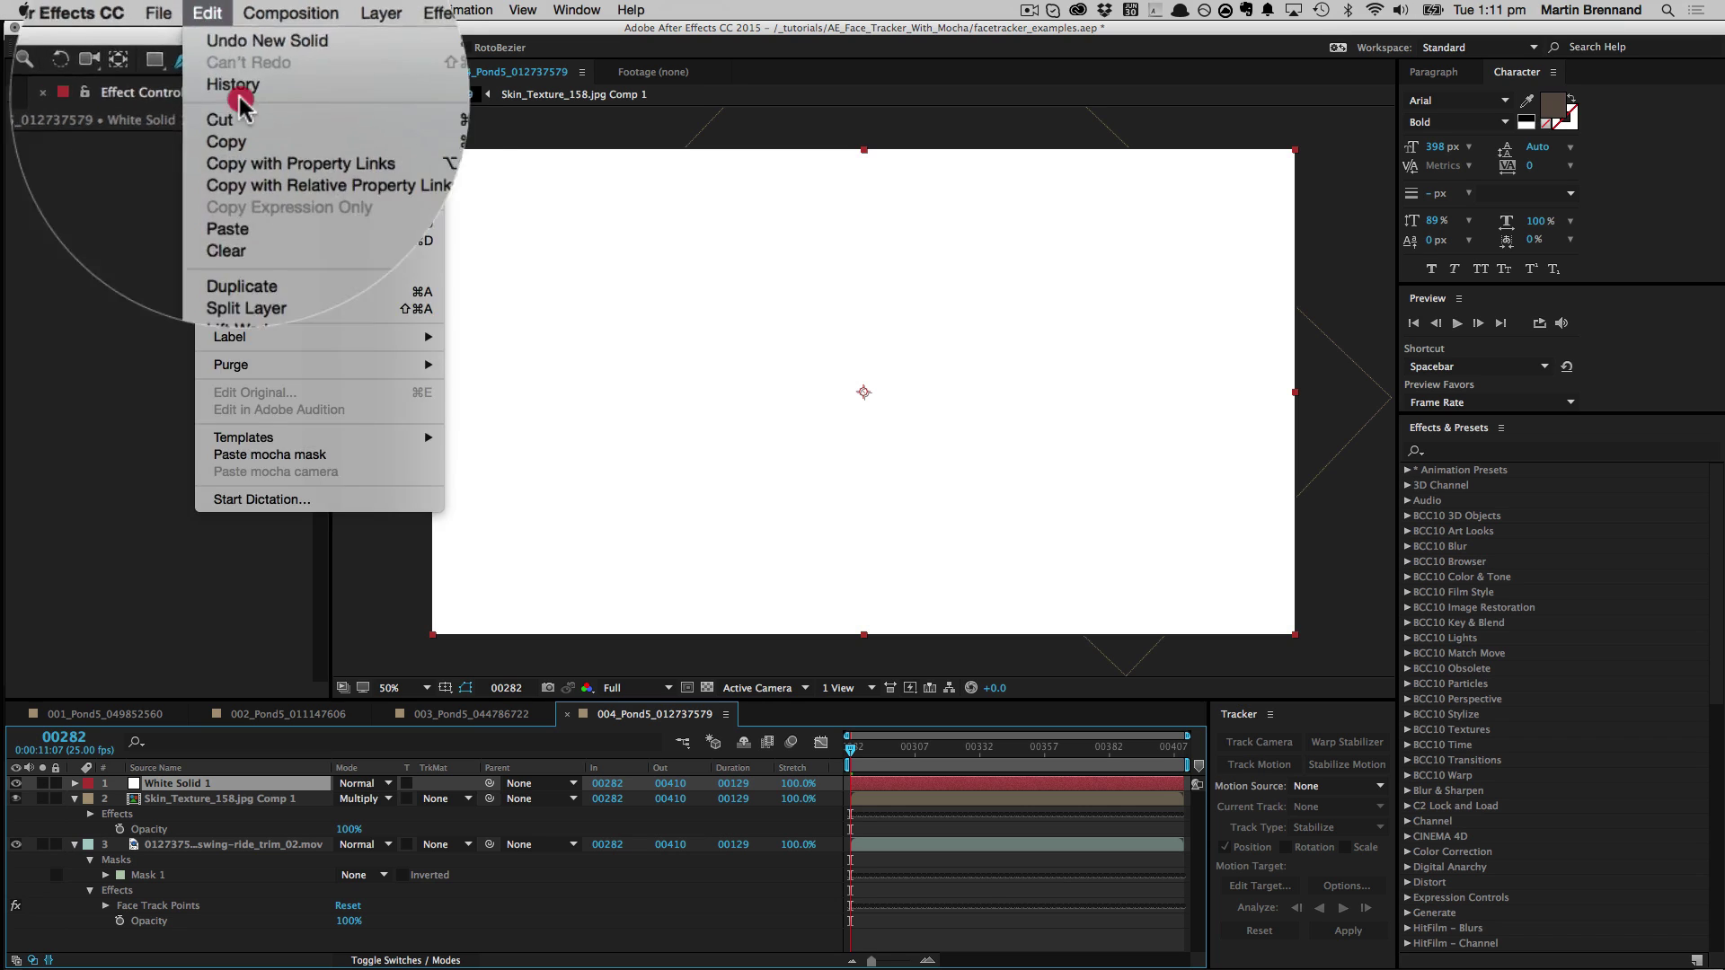
click(274, 458)
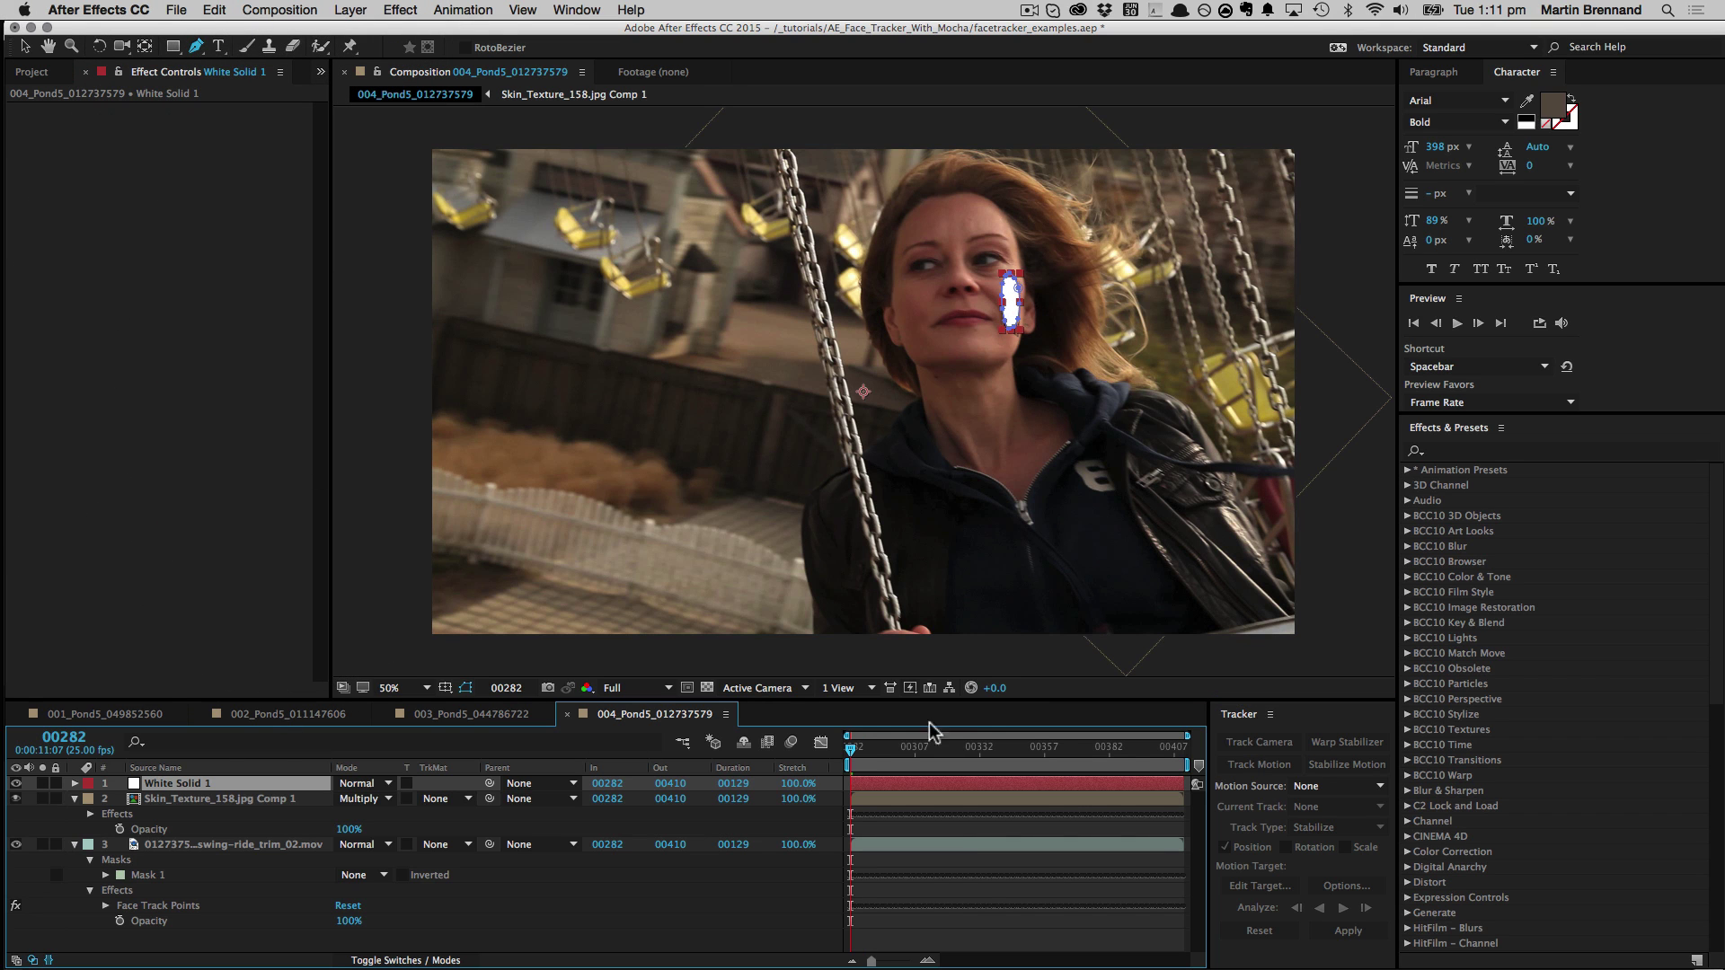
mouse_move(854, 750)
mouse_down()
mouse_move(1262, 779)
mouse_move(826, 757)
mouse_up()
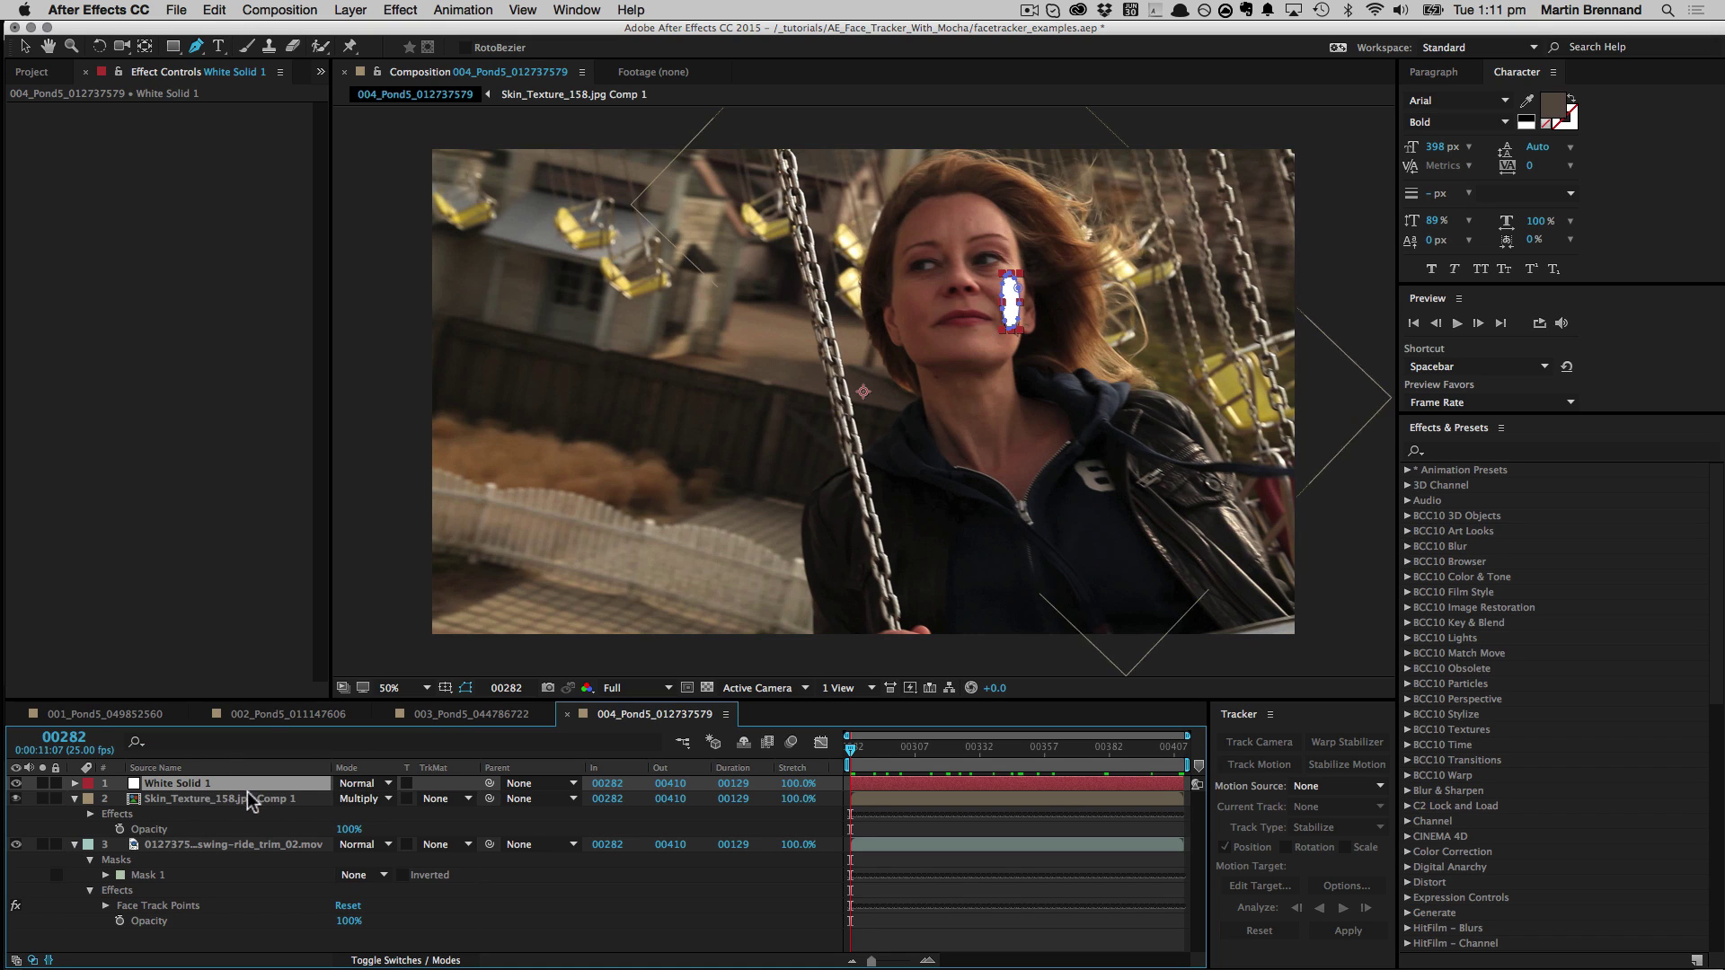
Set the skin texture's track matte to Alpha Matte 'White Solid 1' and scrub to check it.
click(445, 798)
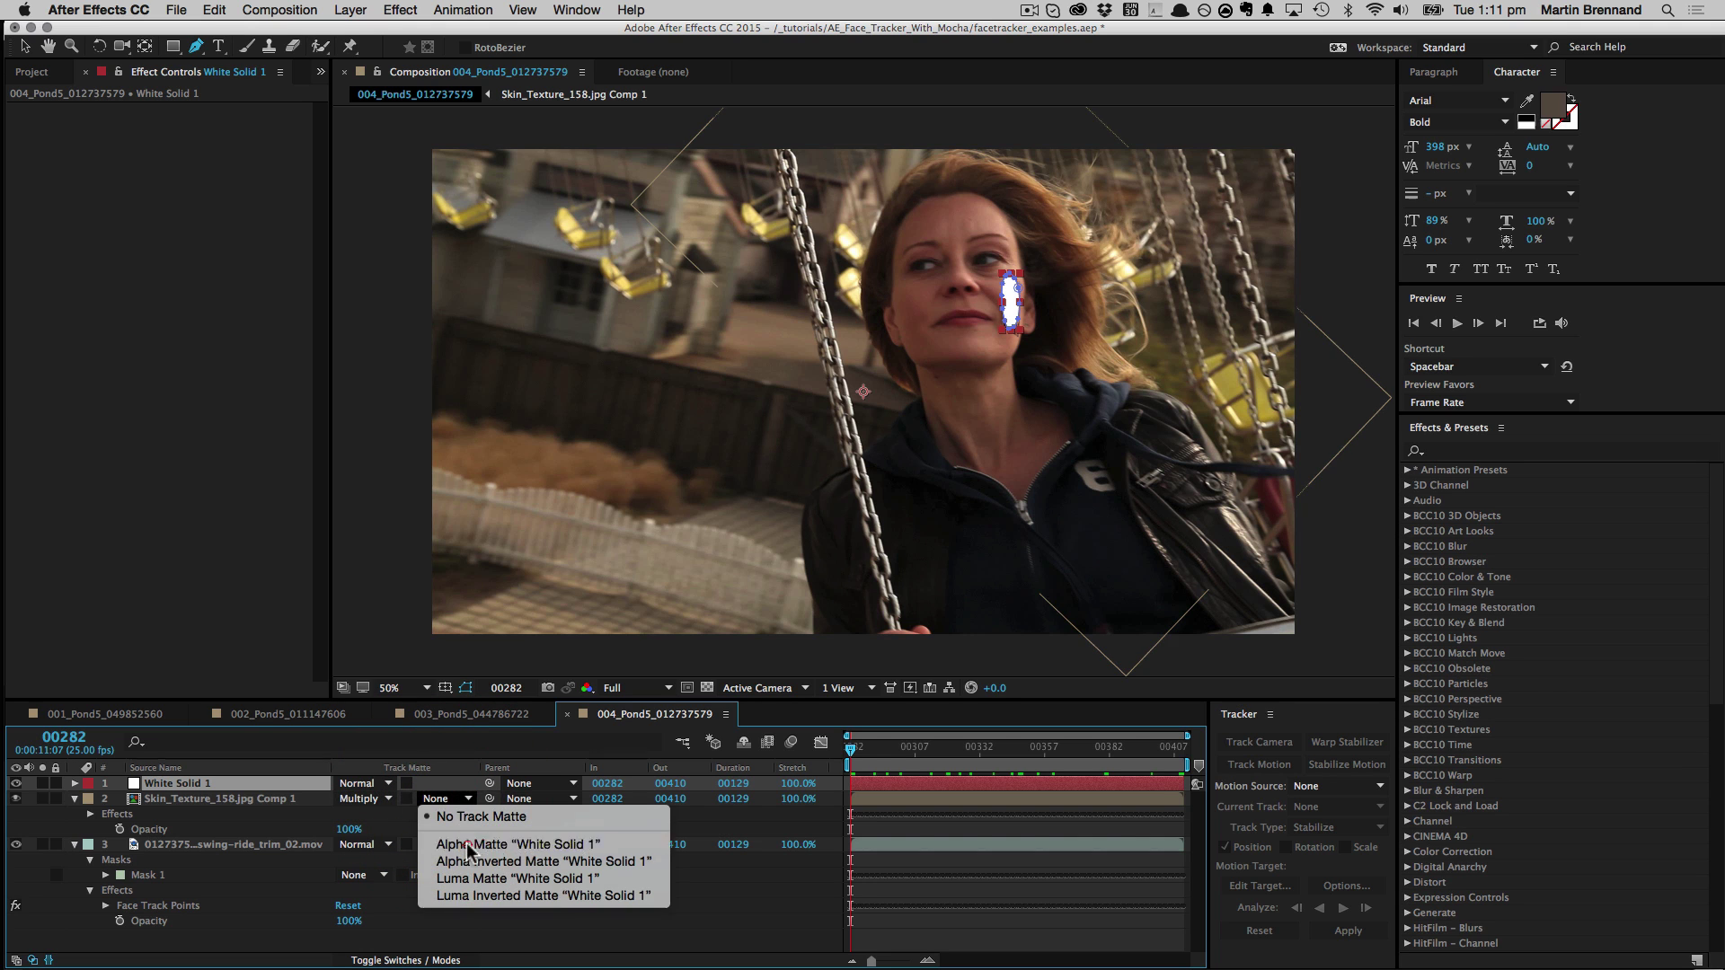
click(468, 845)
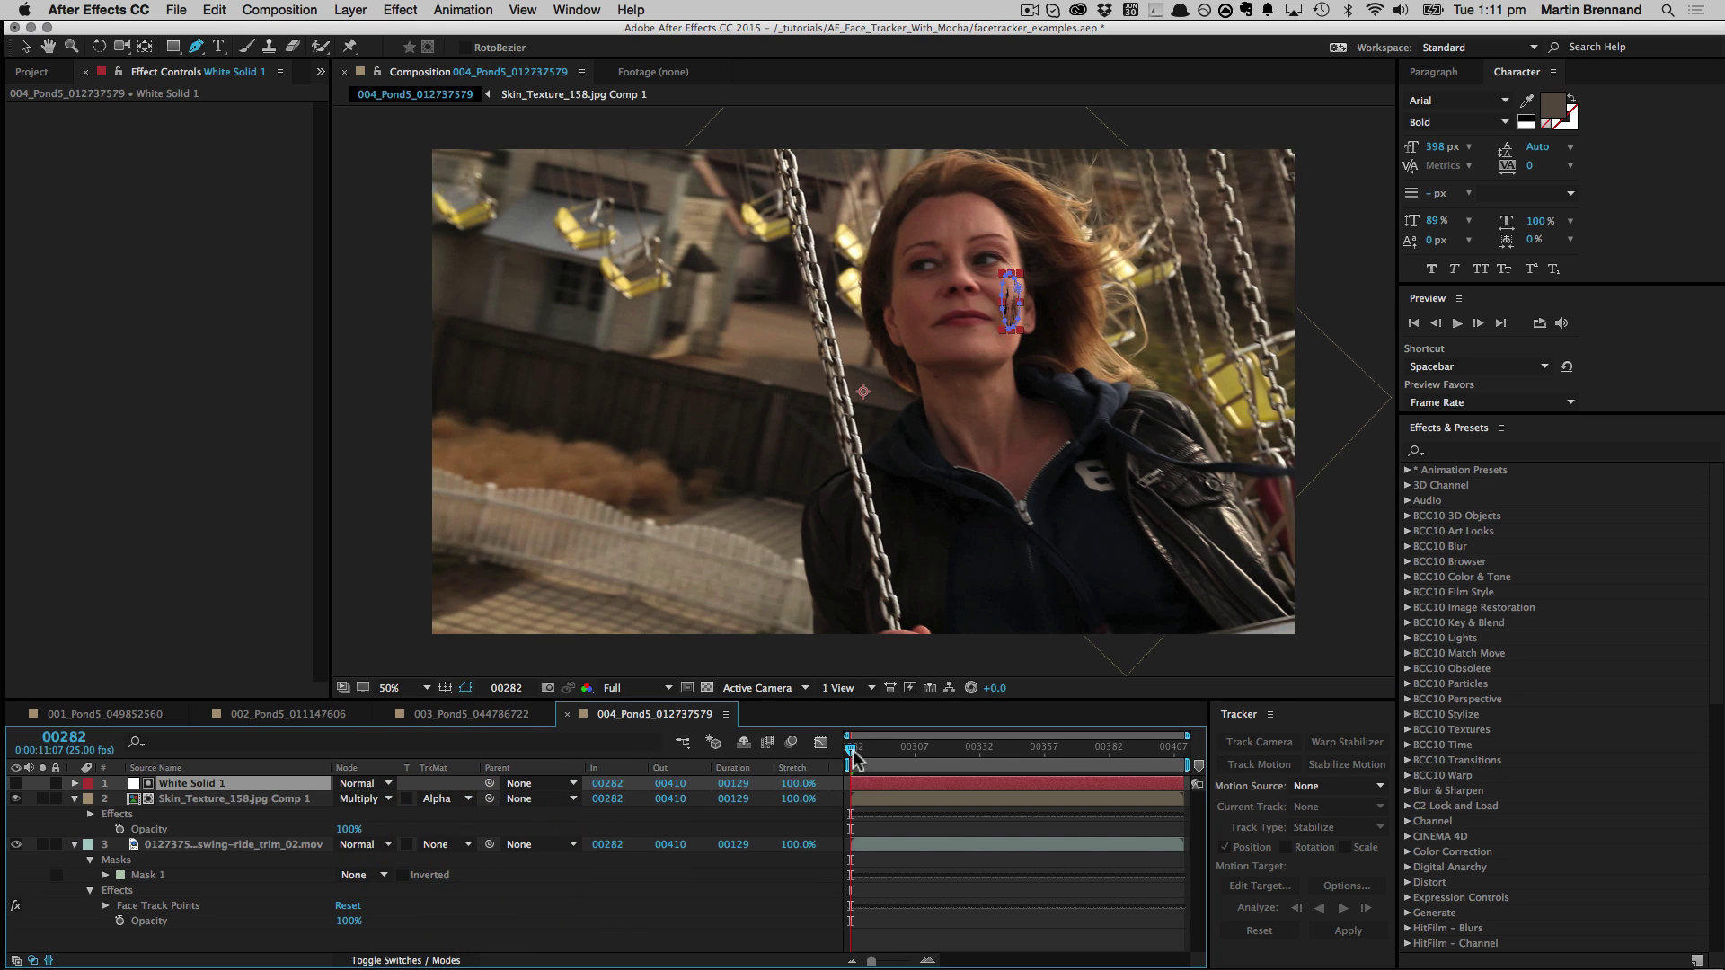
drag(852, 751, 1182, 746)
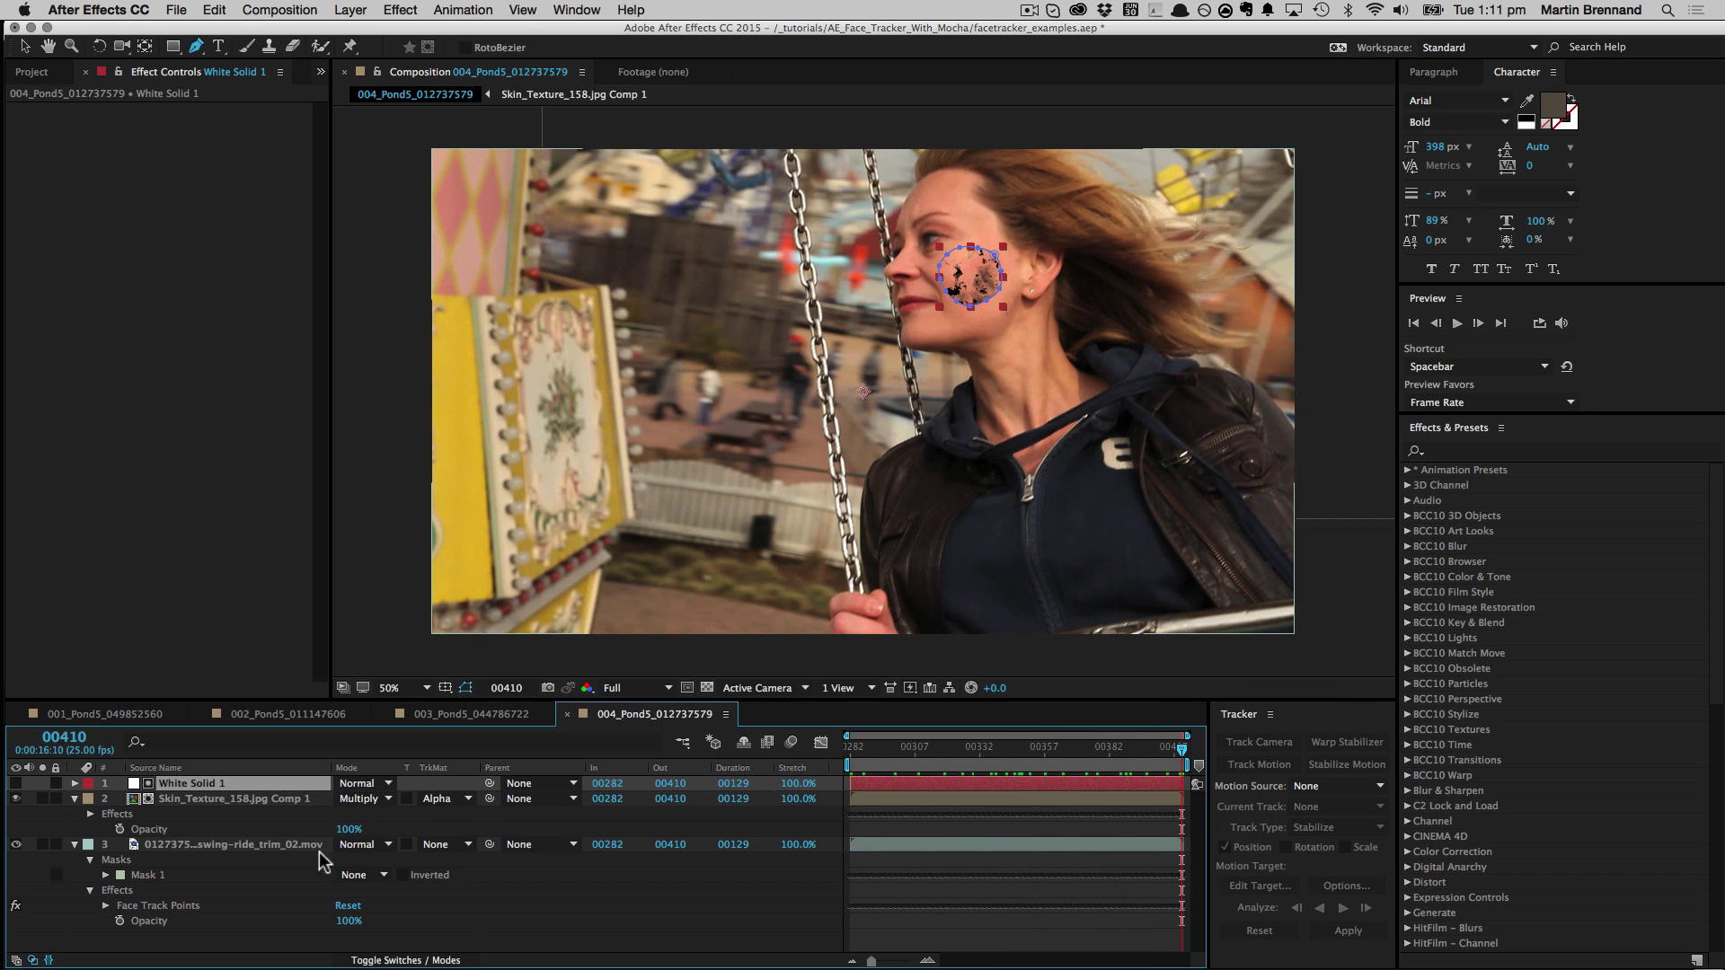
Feather White Solid 1's cheek mask to 25 pixels.
click(193, 783)
key(ctrl+v)
key(m)
key(m)
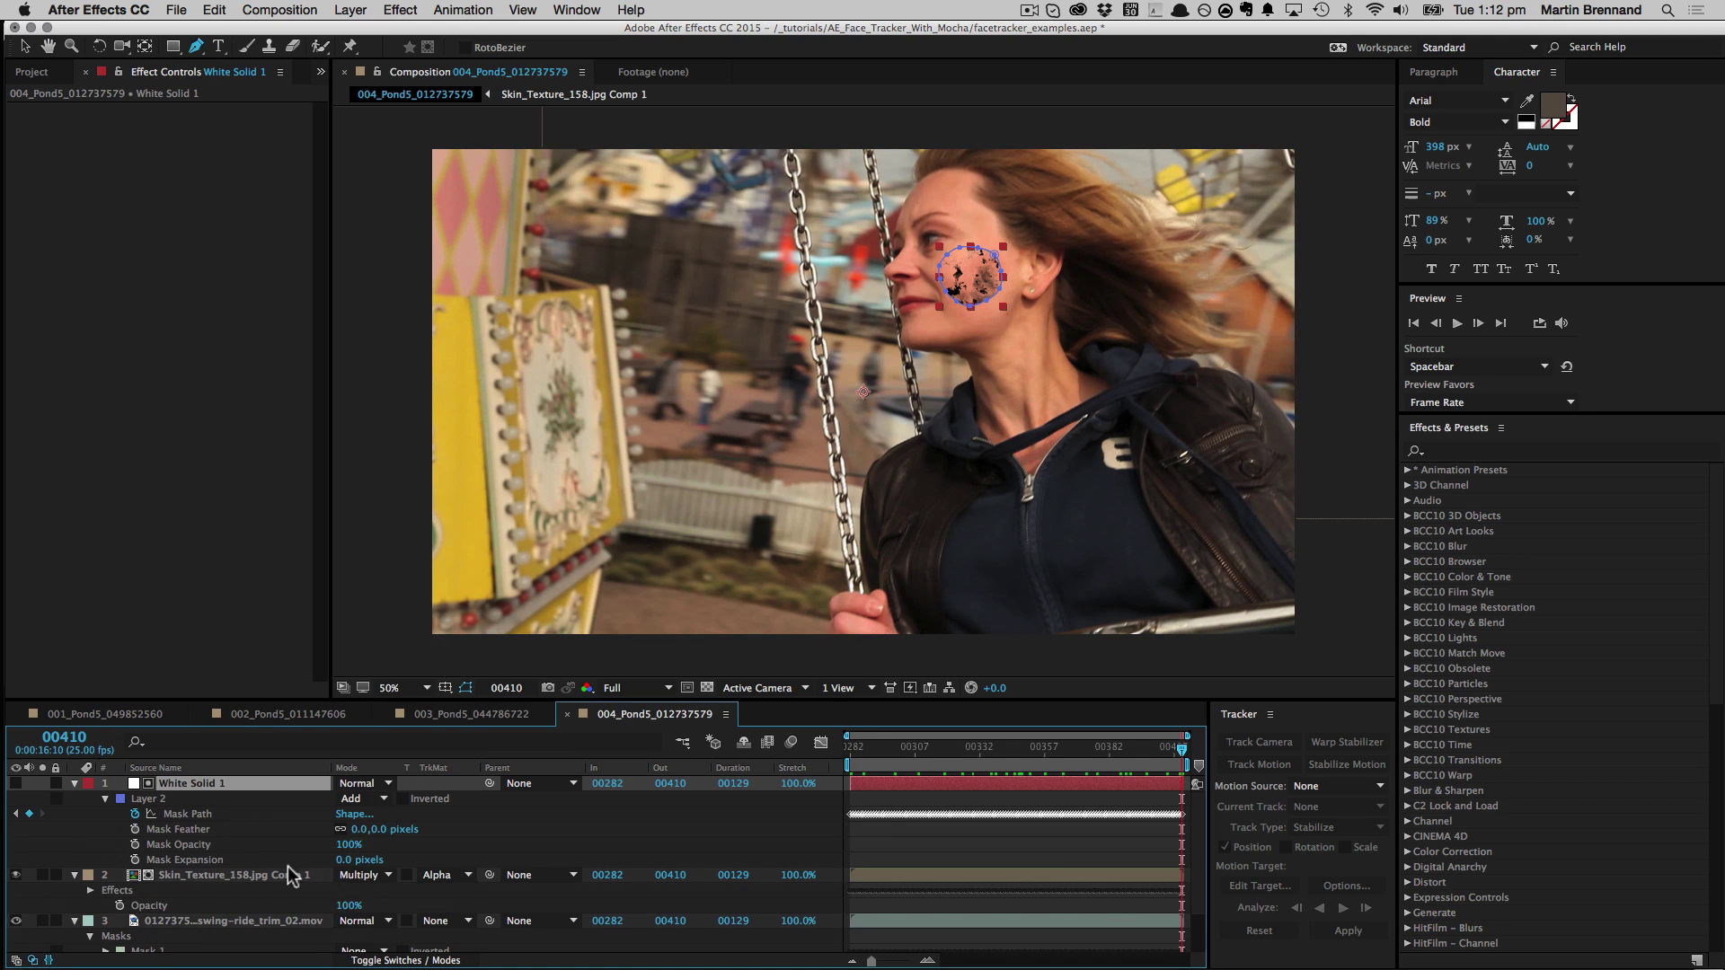
drag(384, 829, 420, 829)
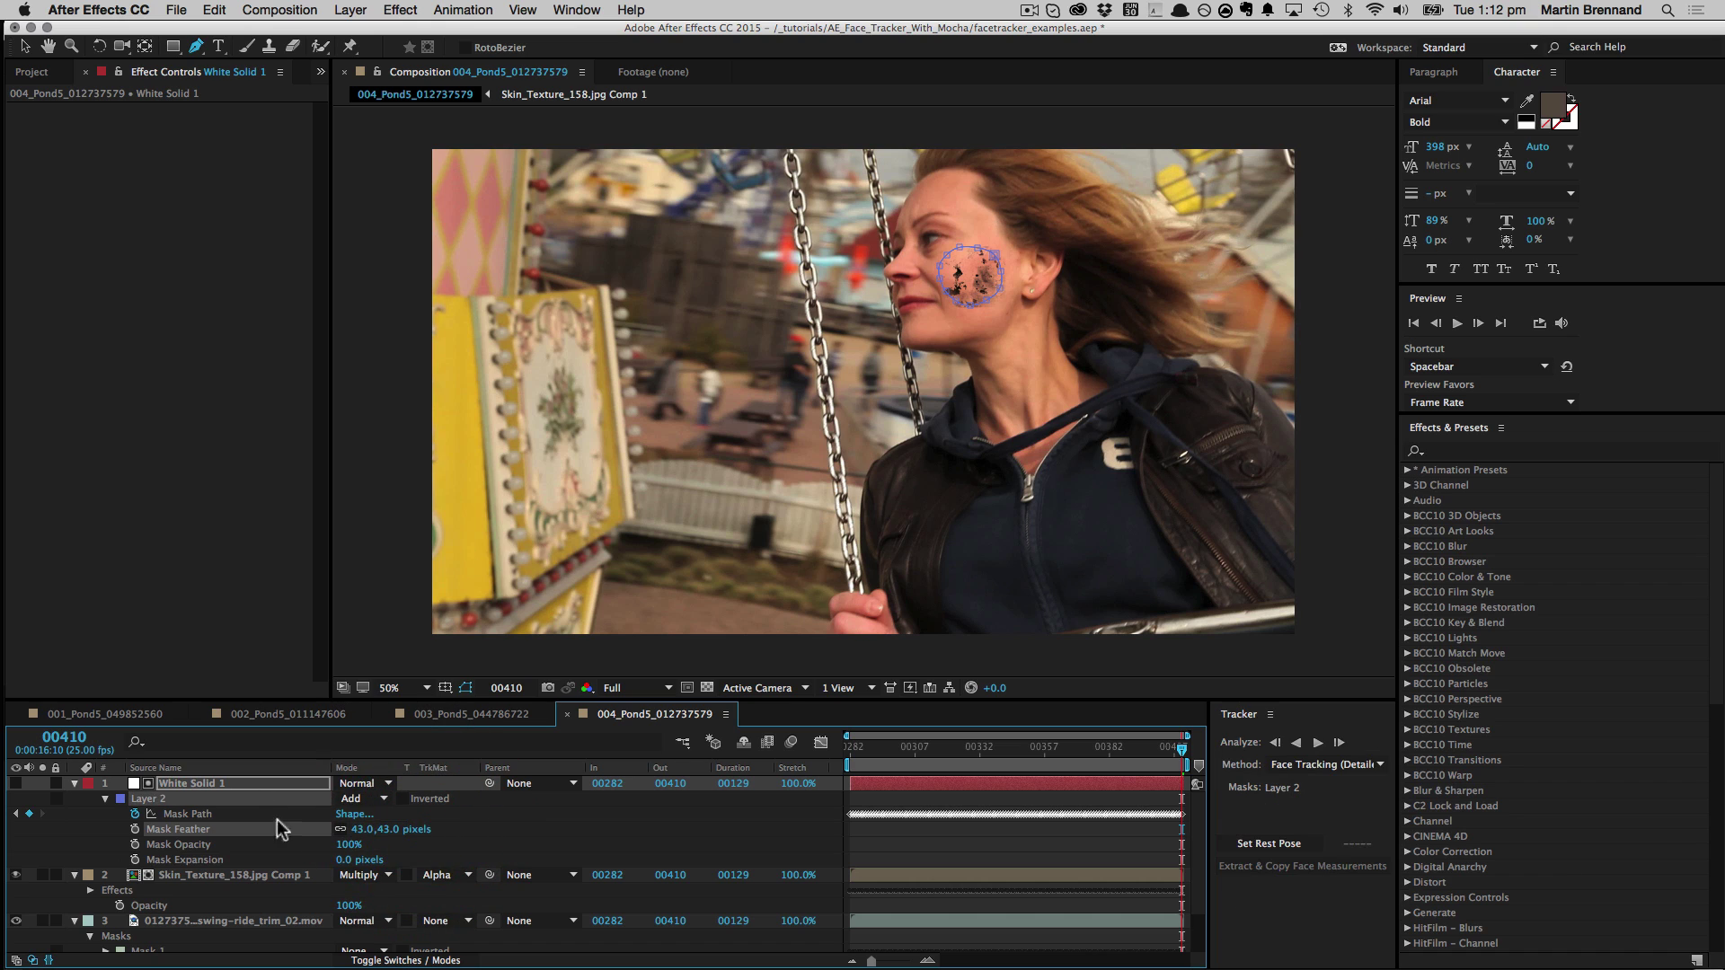
Lower White Solid 1's opacity to 49% and set its mask expansion to -12 pixels.
key(t)
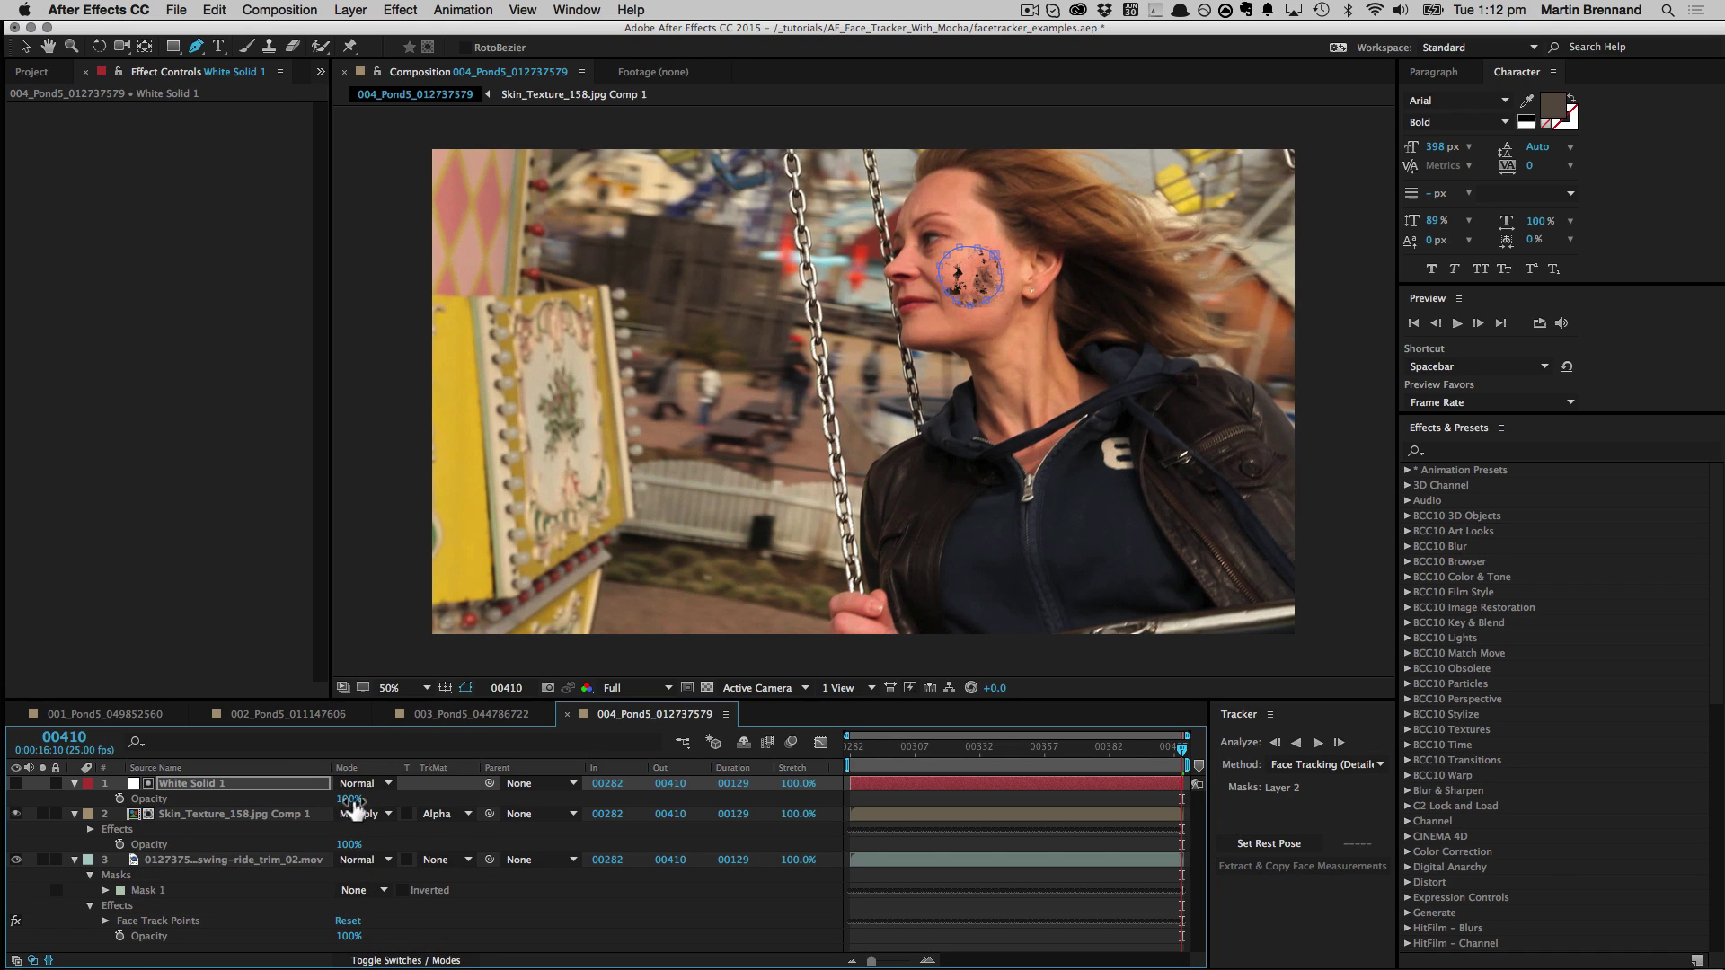
drag(351, 800, 339, 799)
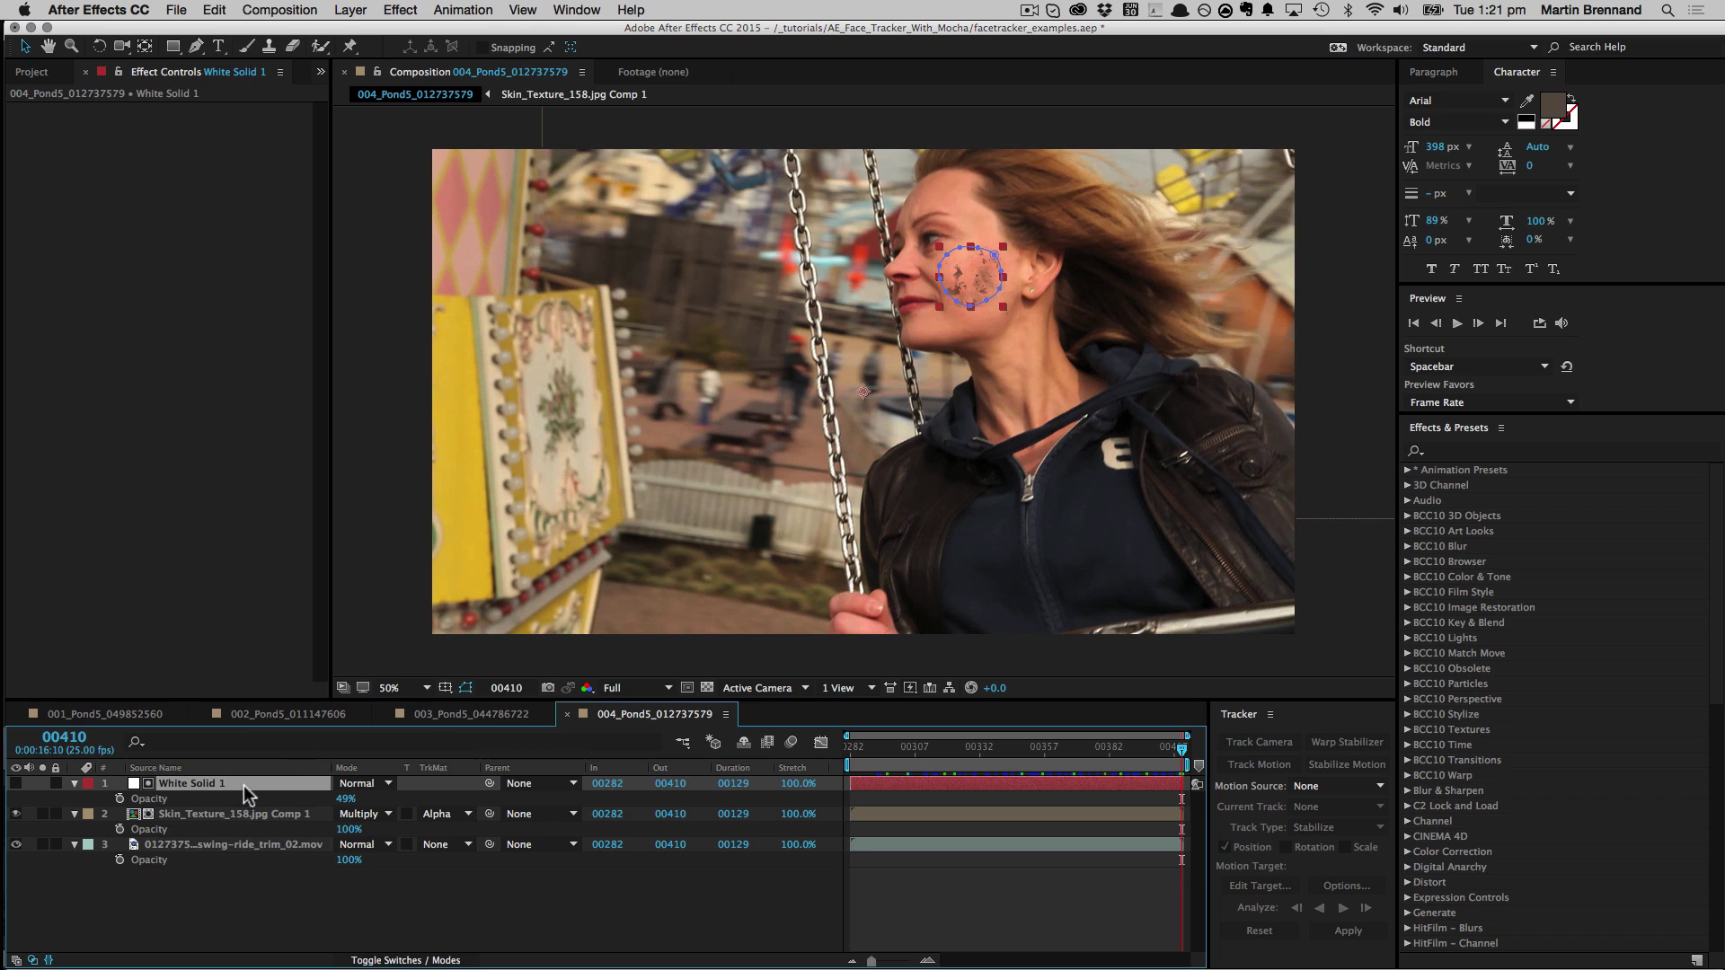
key(m)
key(m)
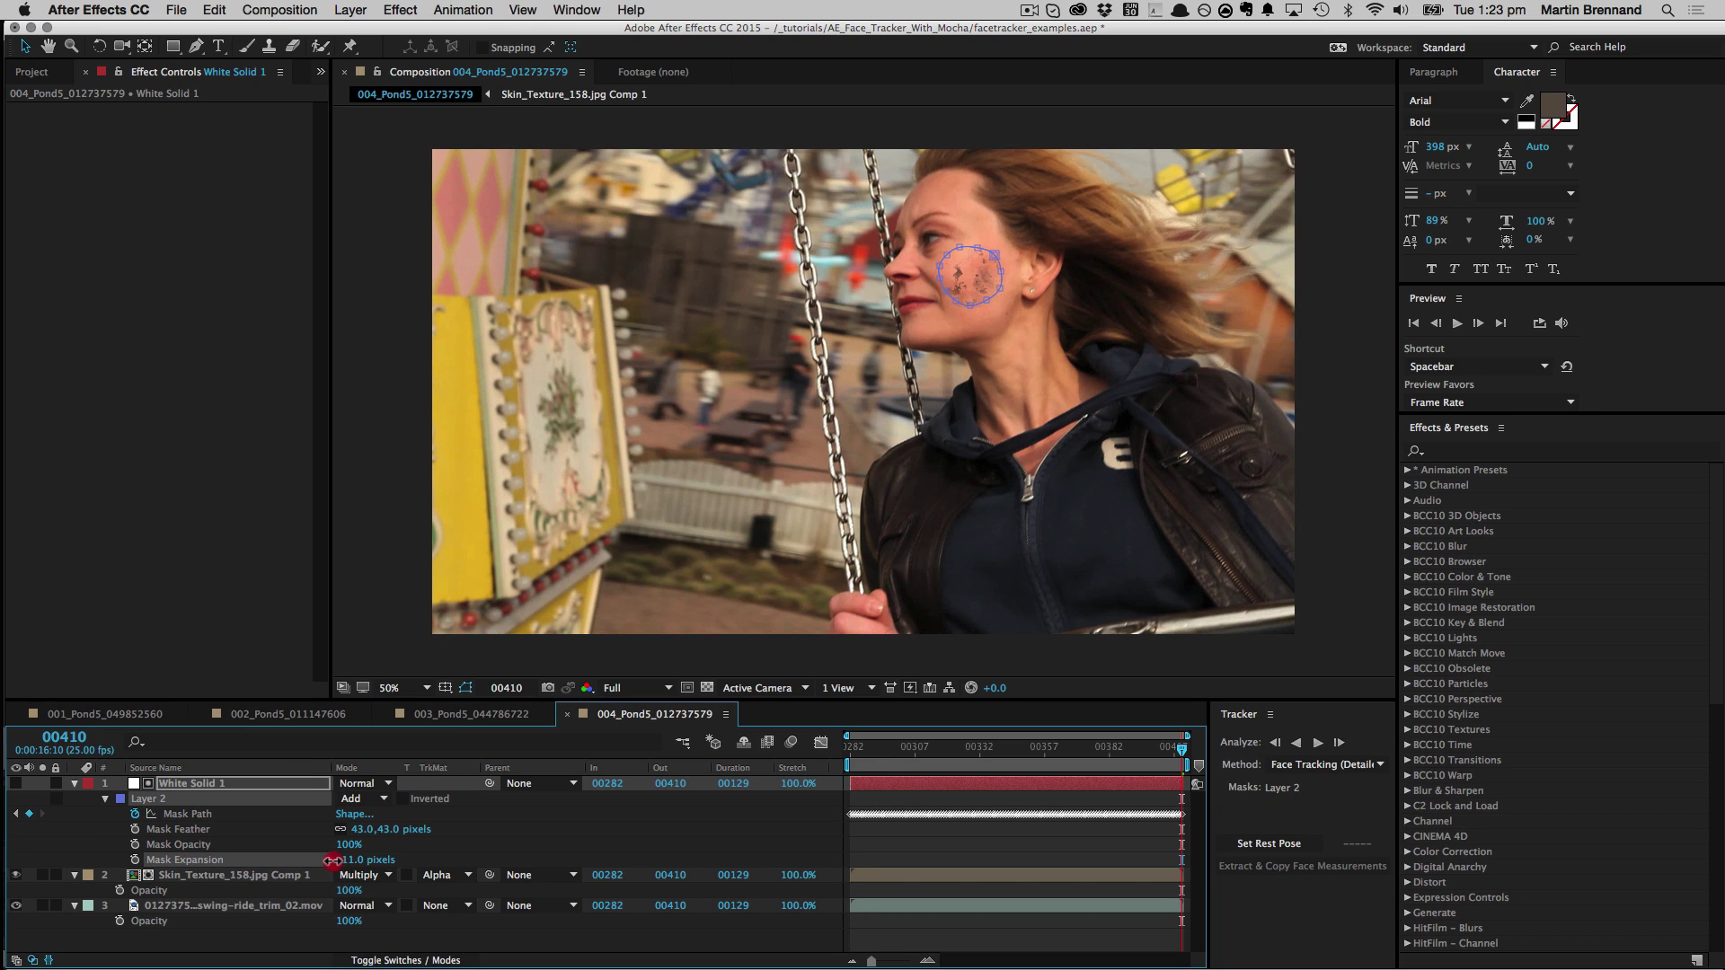
mouse_move(359, 829)
mouse_down()
mouse_move(317, 831)
mouse_move(332, 833)
mouse_up()
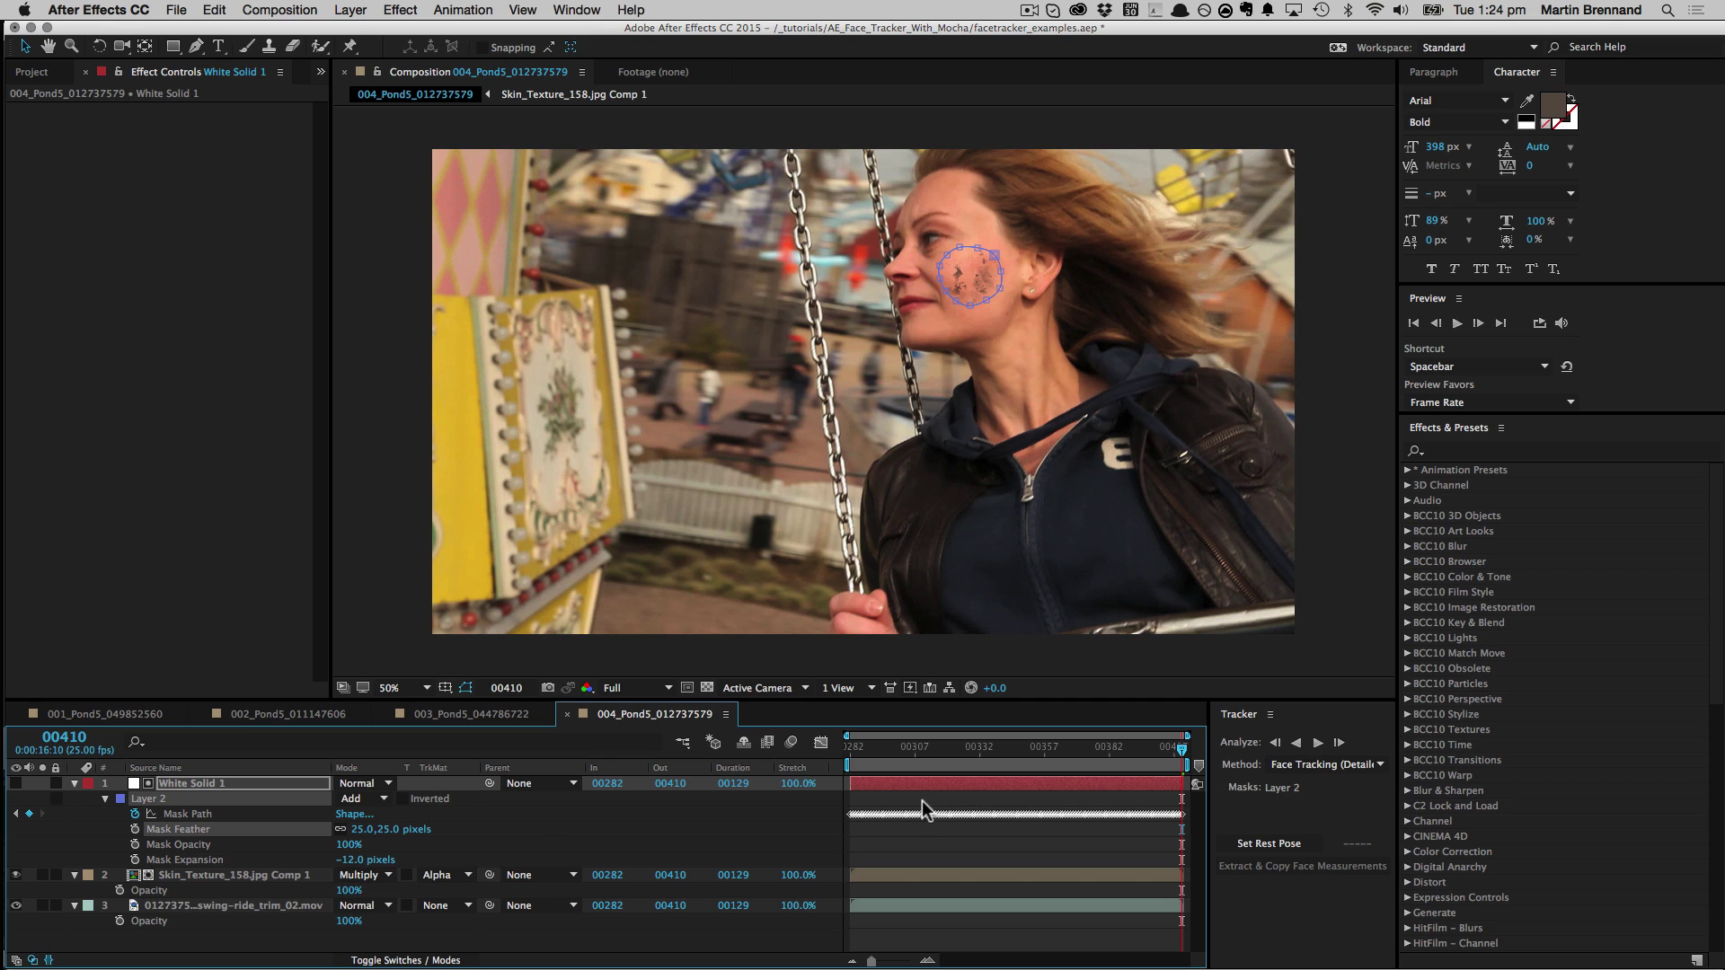
click(365, 532)
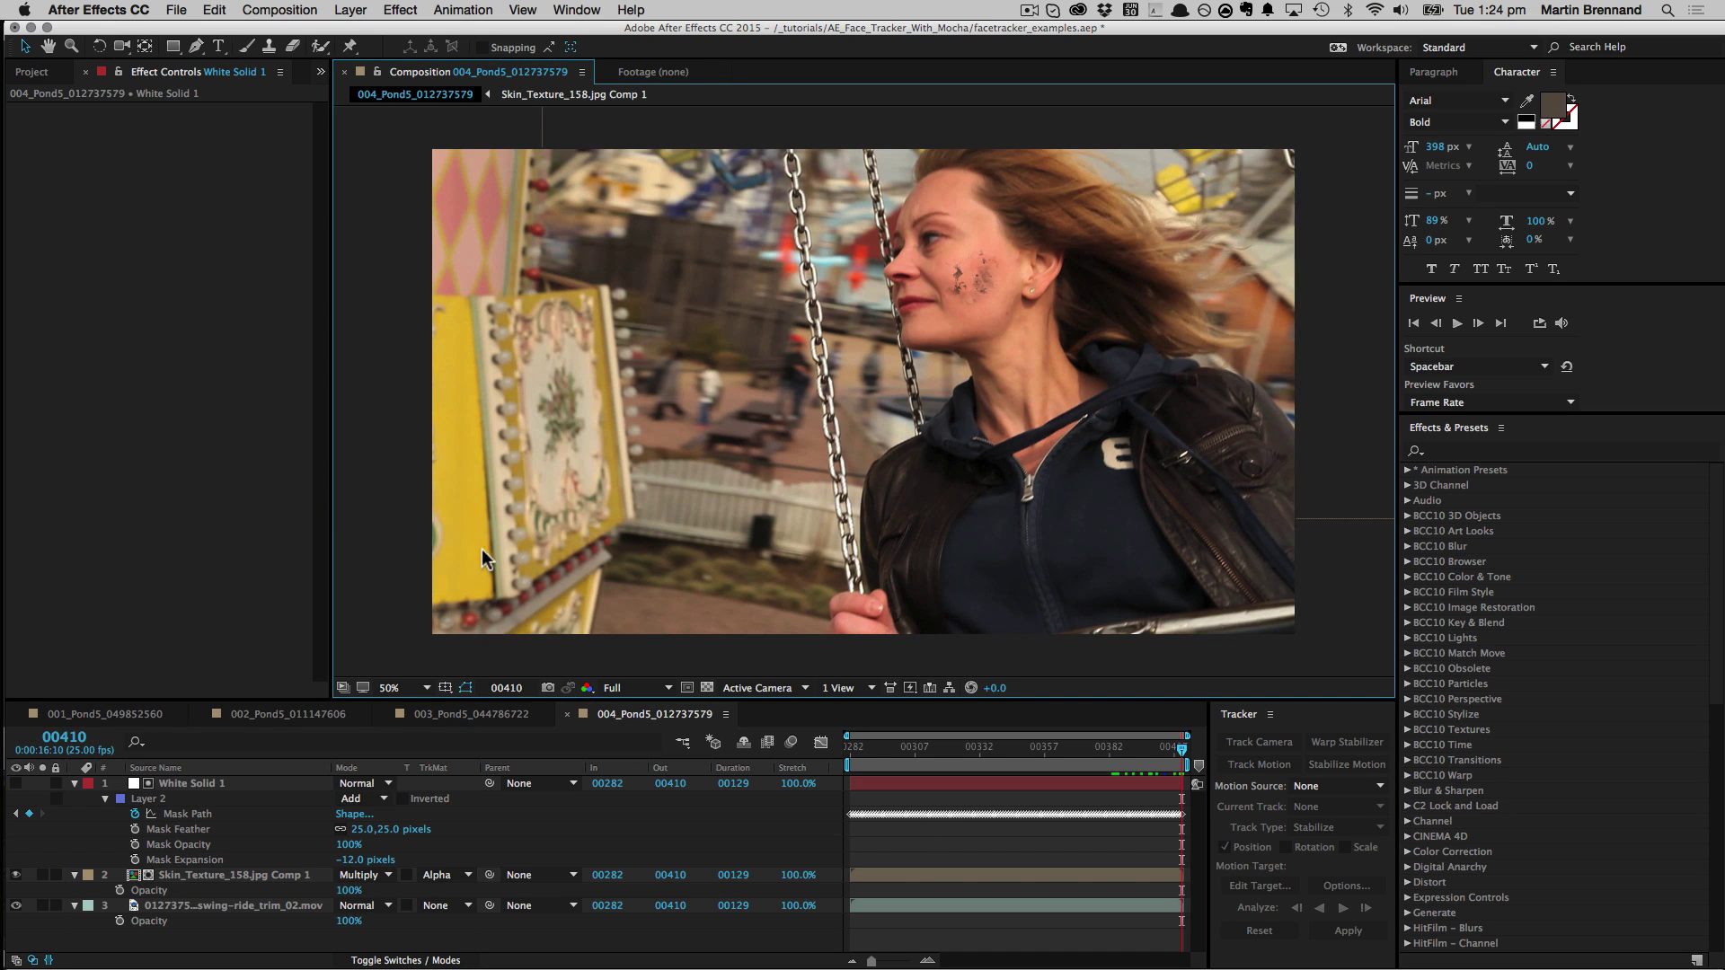
drag(1183, 753, 1220, 756)
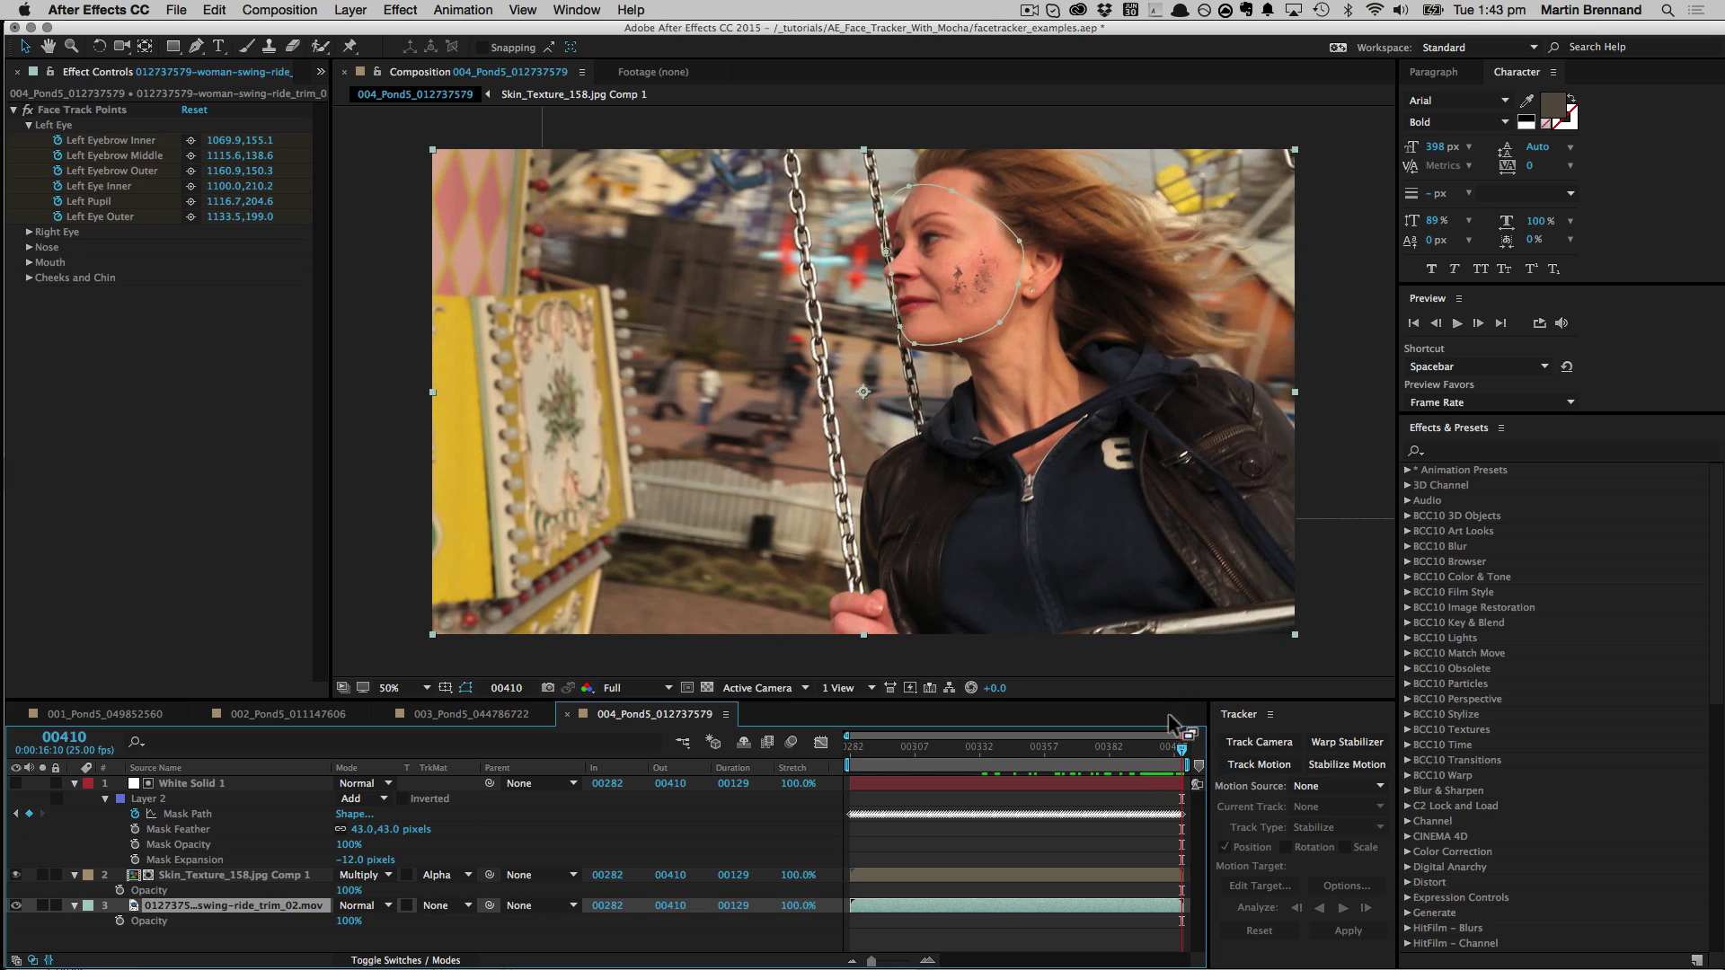
mouse_move(1182, 759)
mouse_down()
mouse_move(1141, 757)
mouse_move(1200, 762)
mouse_up()
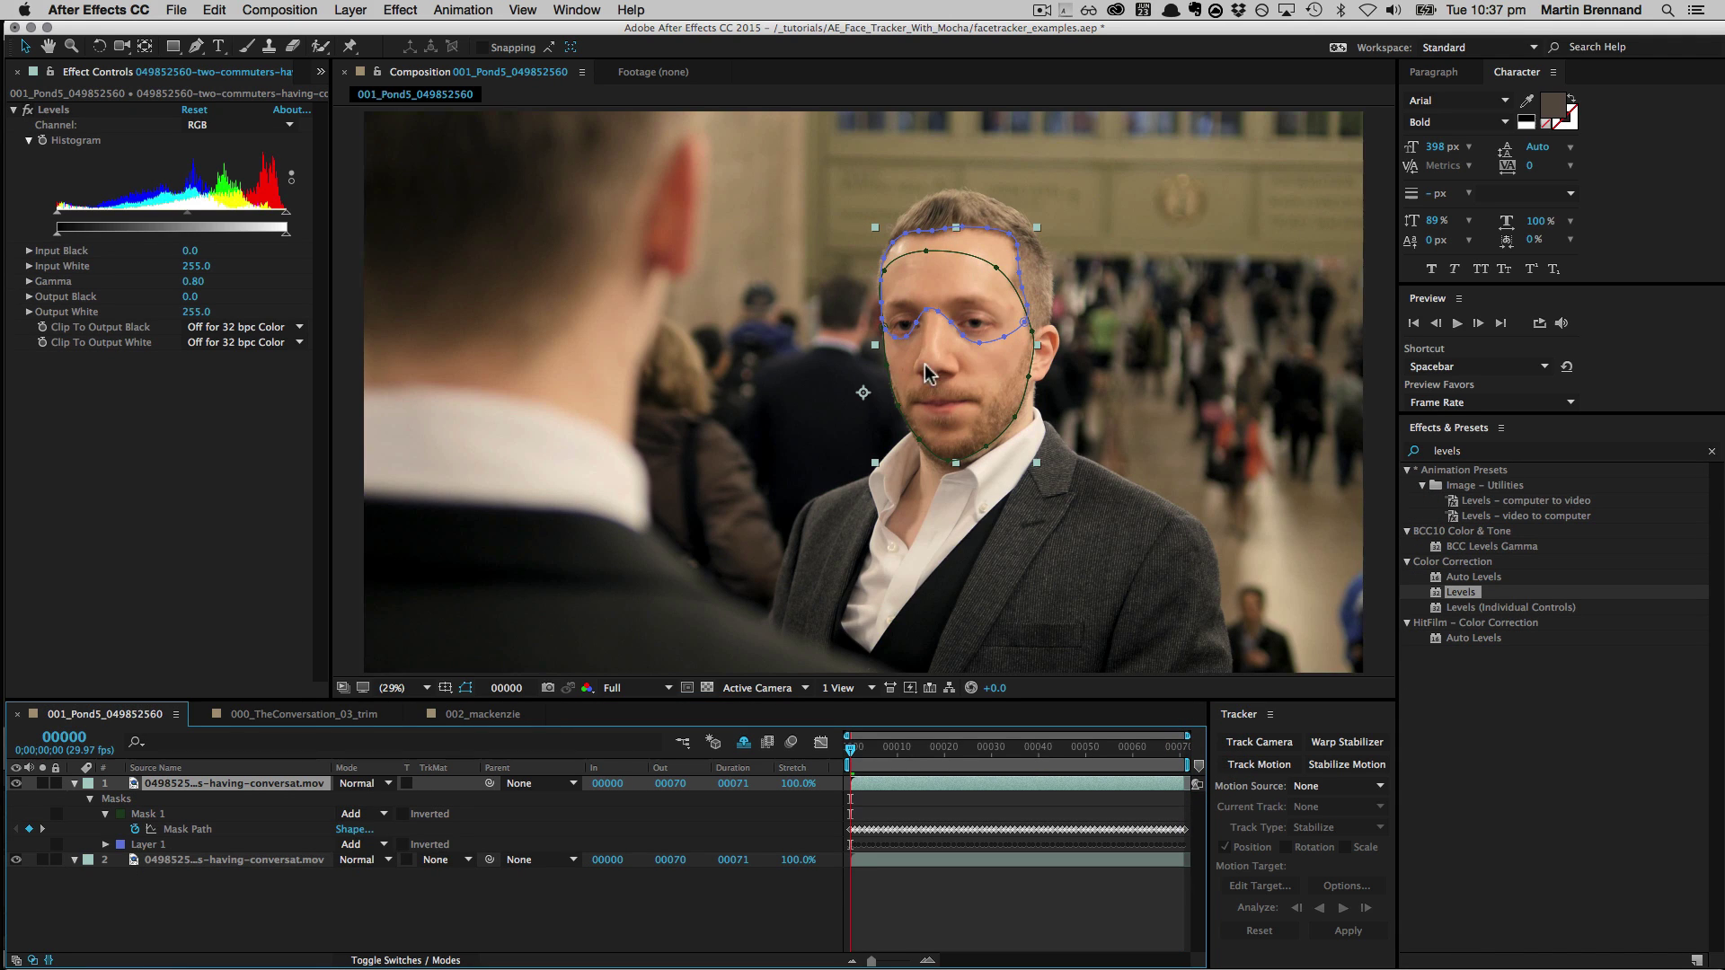
drag(860, 752, 812, 758)
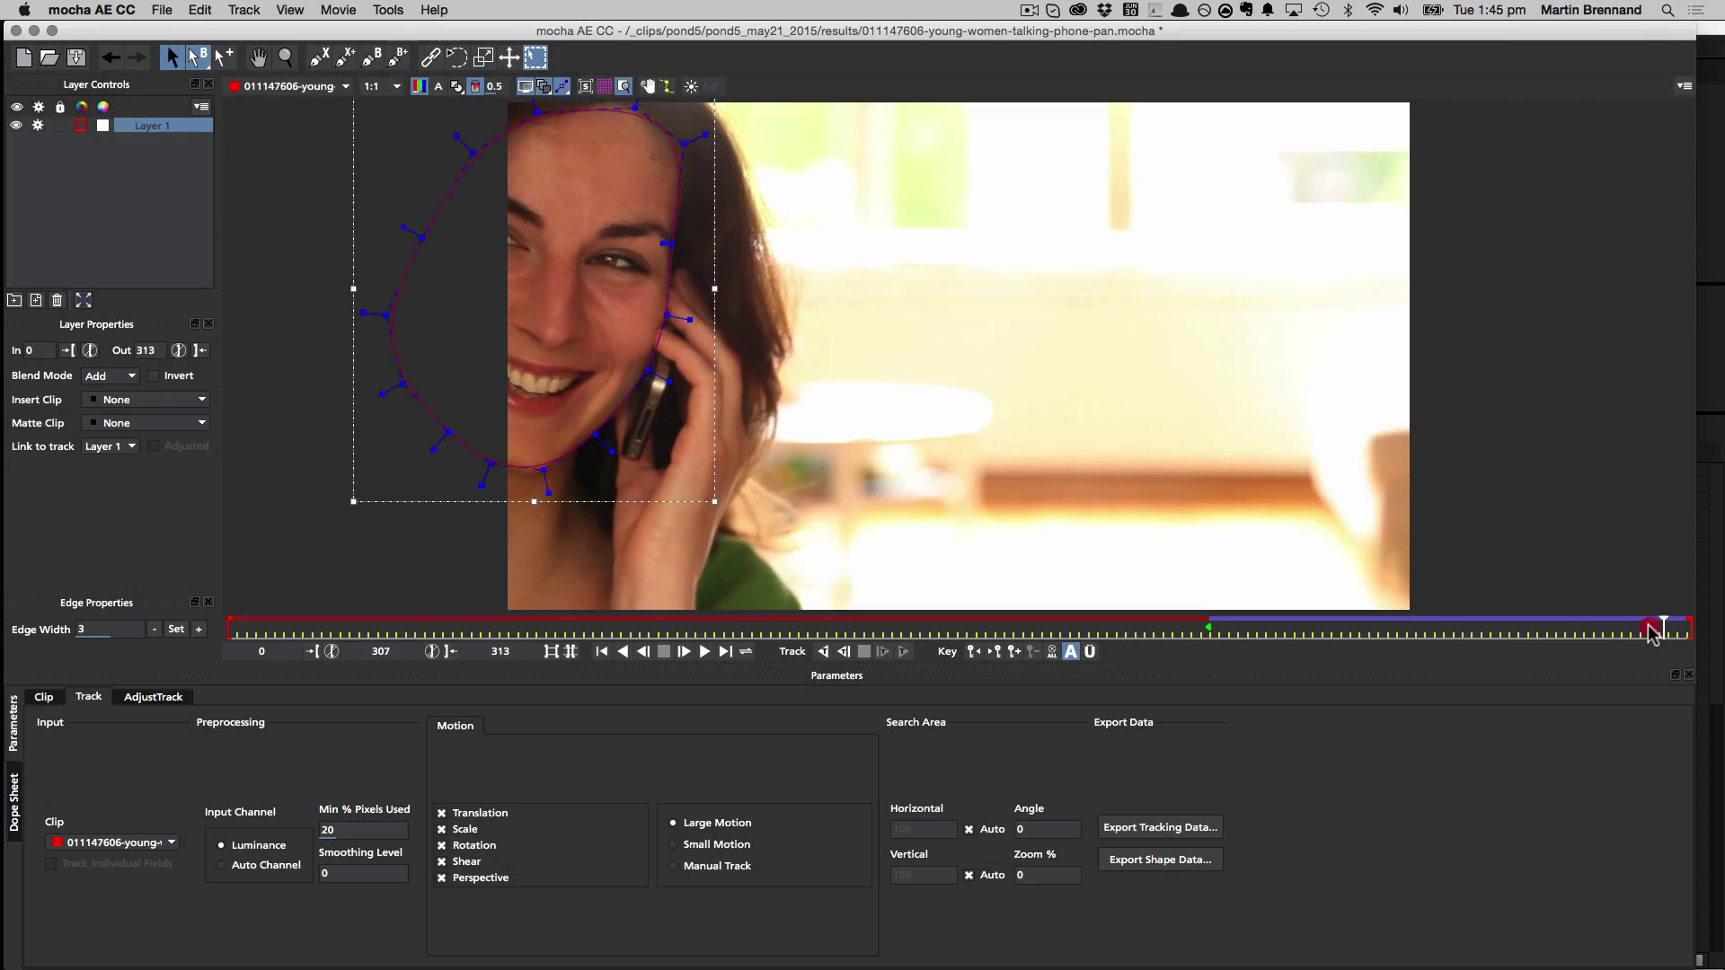
drag(1663, 629, 1715, 662)
click(1204, 616)
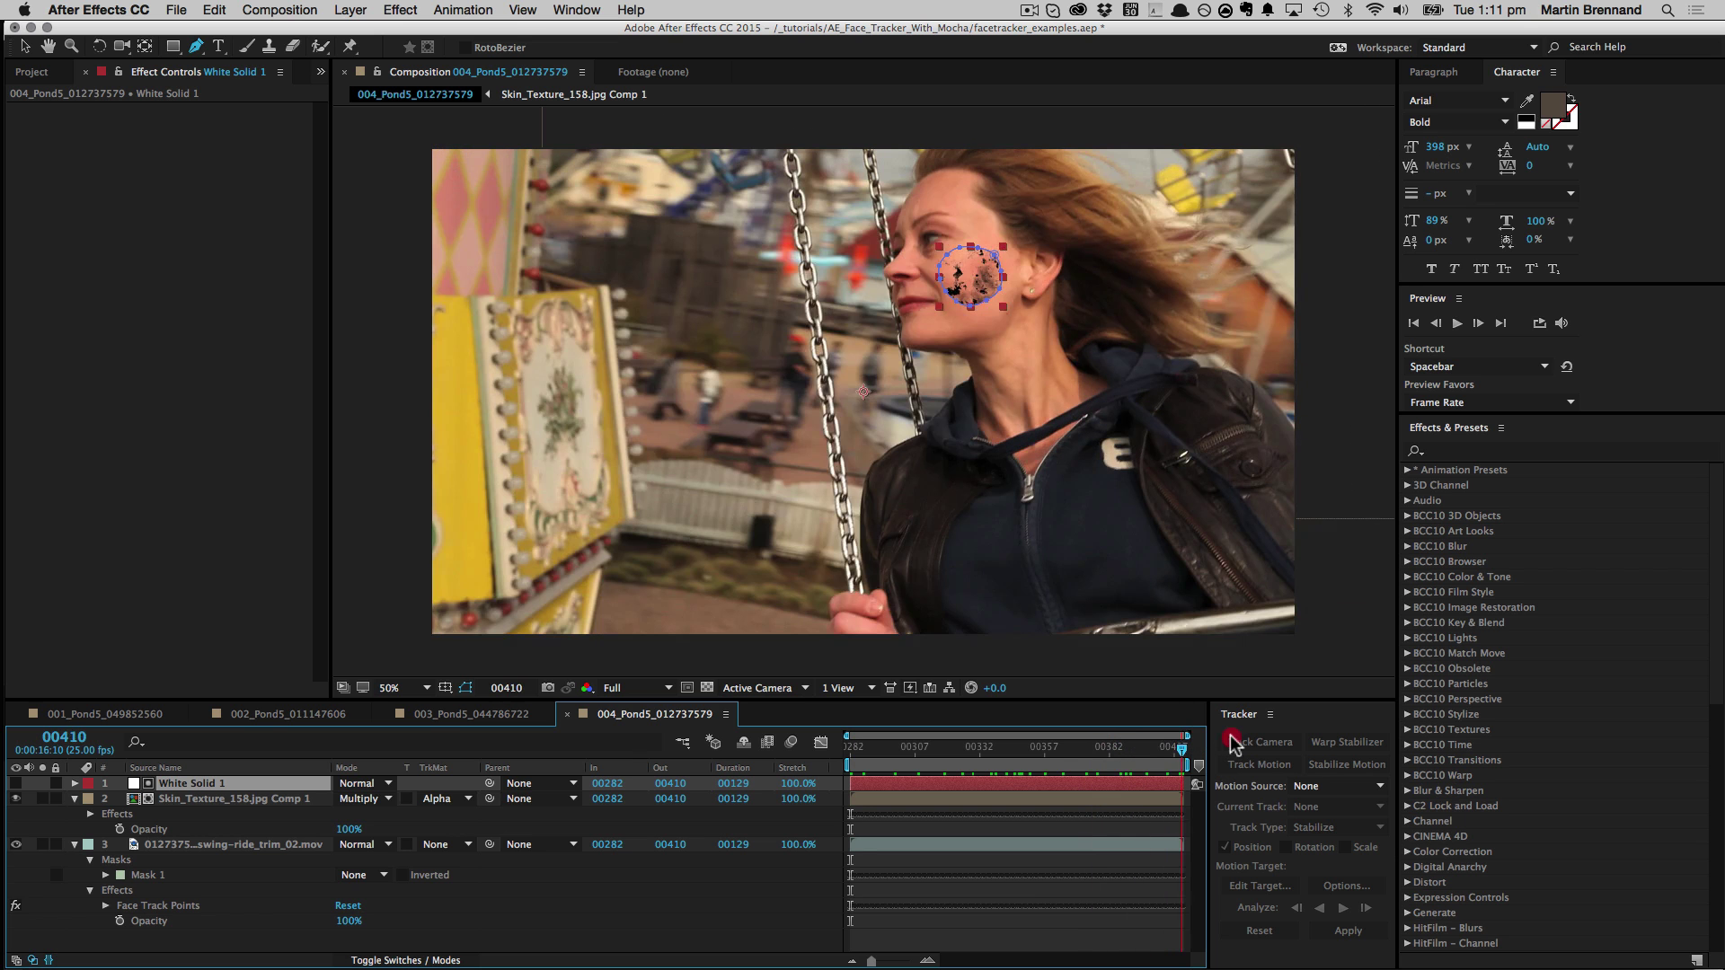
click(1232, 742)
click(192, 783)
key(super+v)
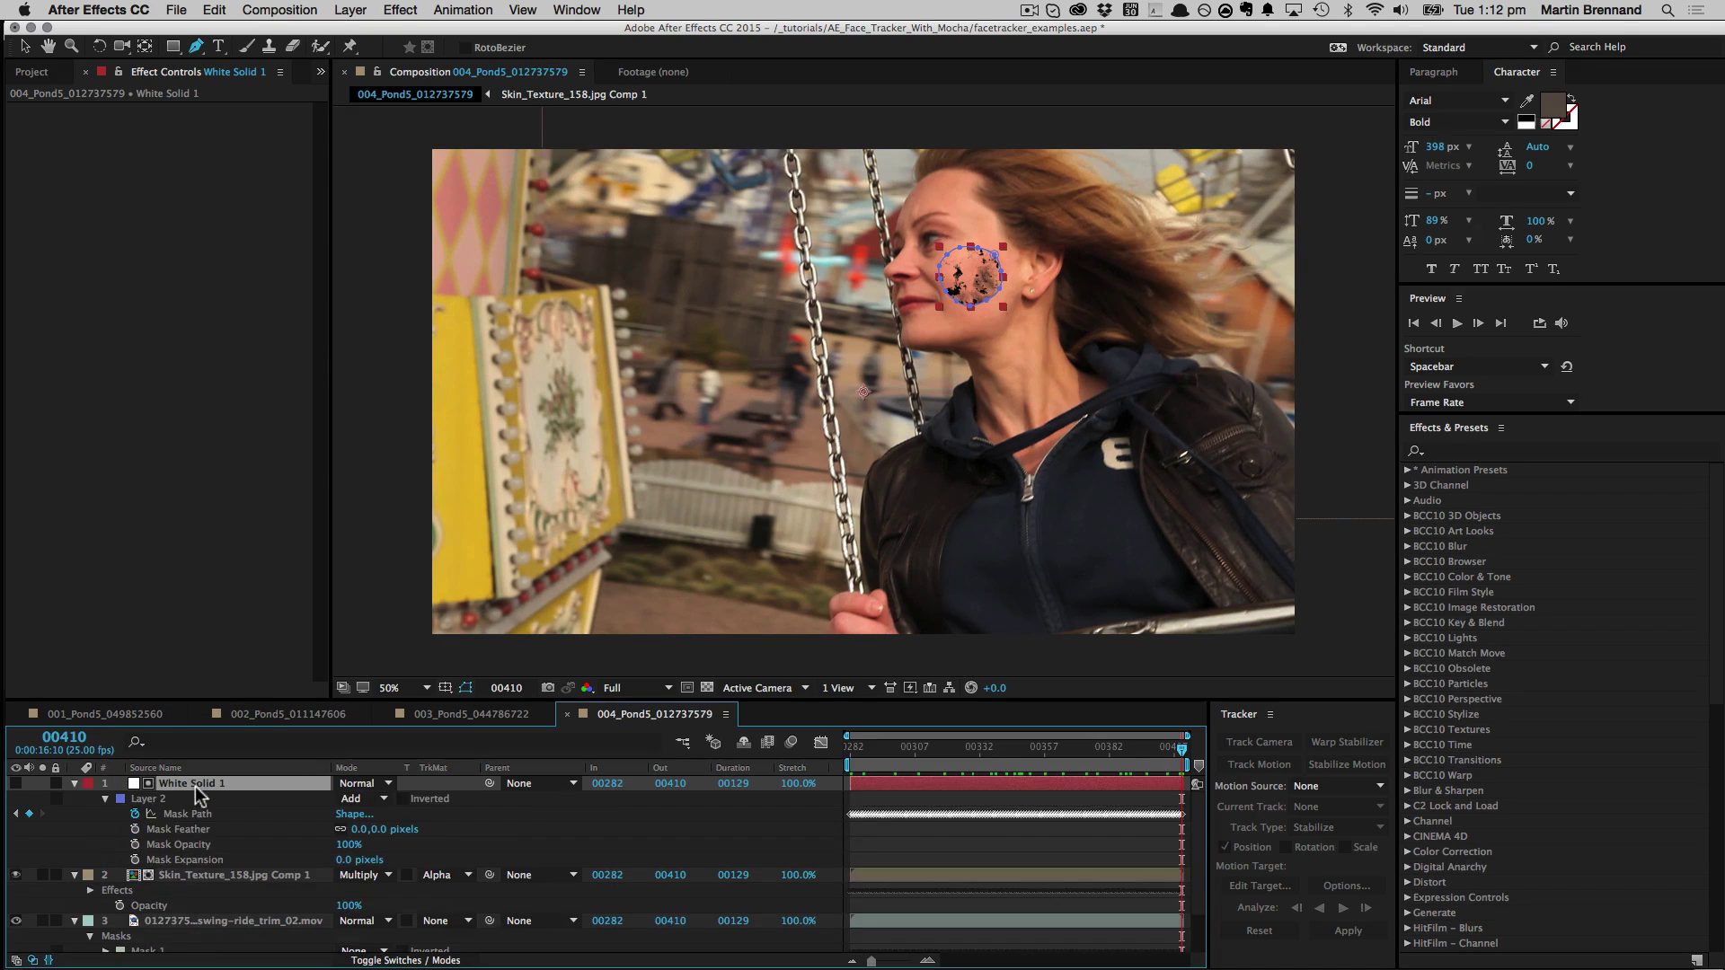